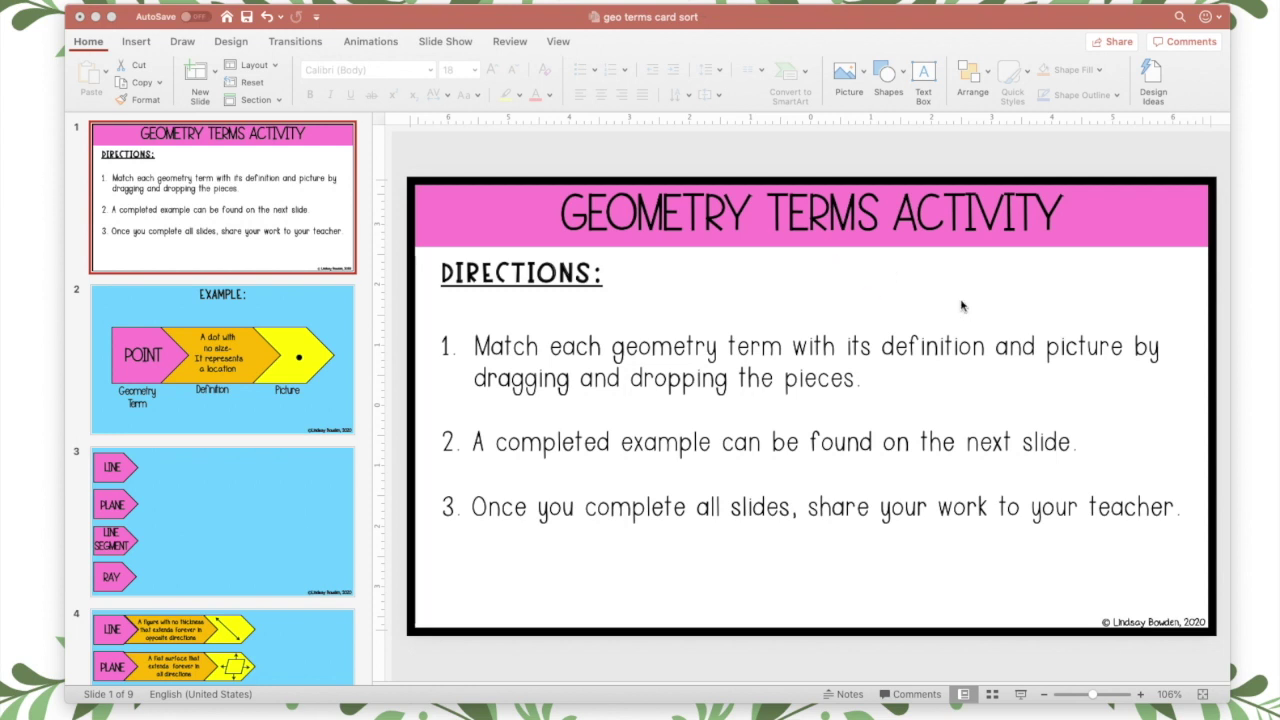
Step: Start exporting the directions slide, naming the file "slide 1" and choosing the Desktop as its destination
click(267, 306)
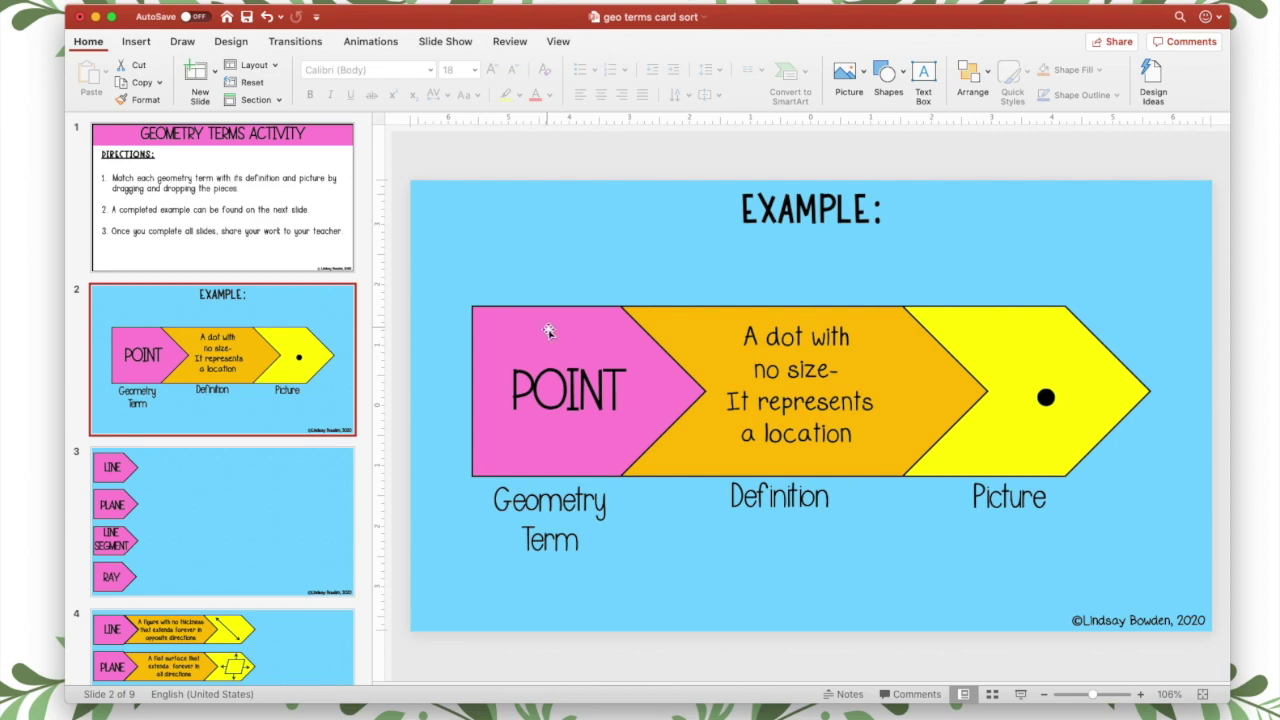
click(316, 266)
click(10, 0)
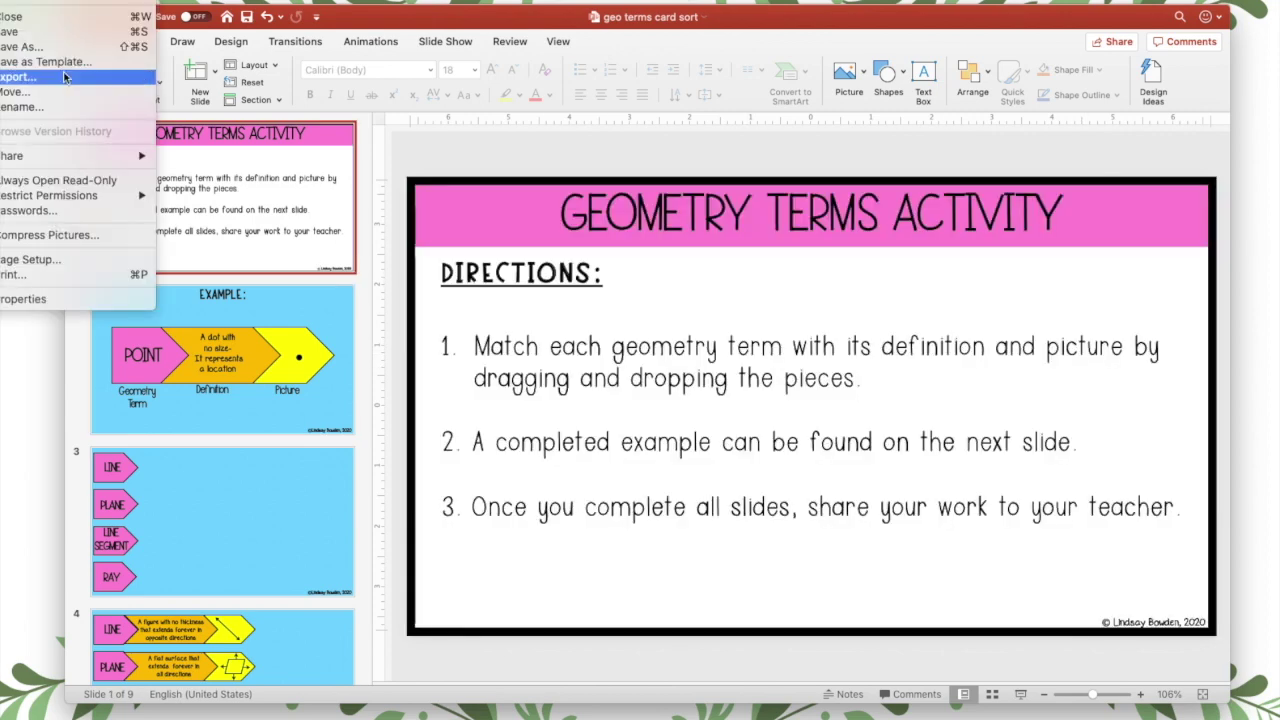
click(64, 77)
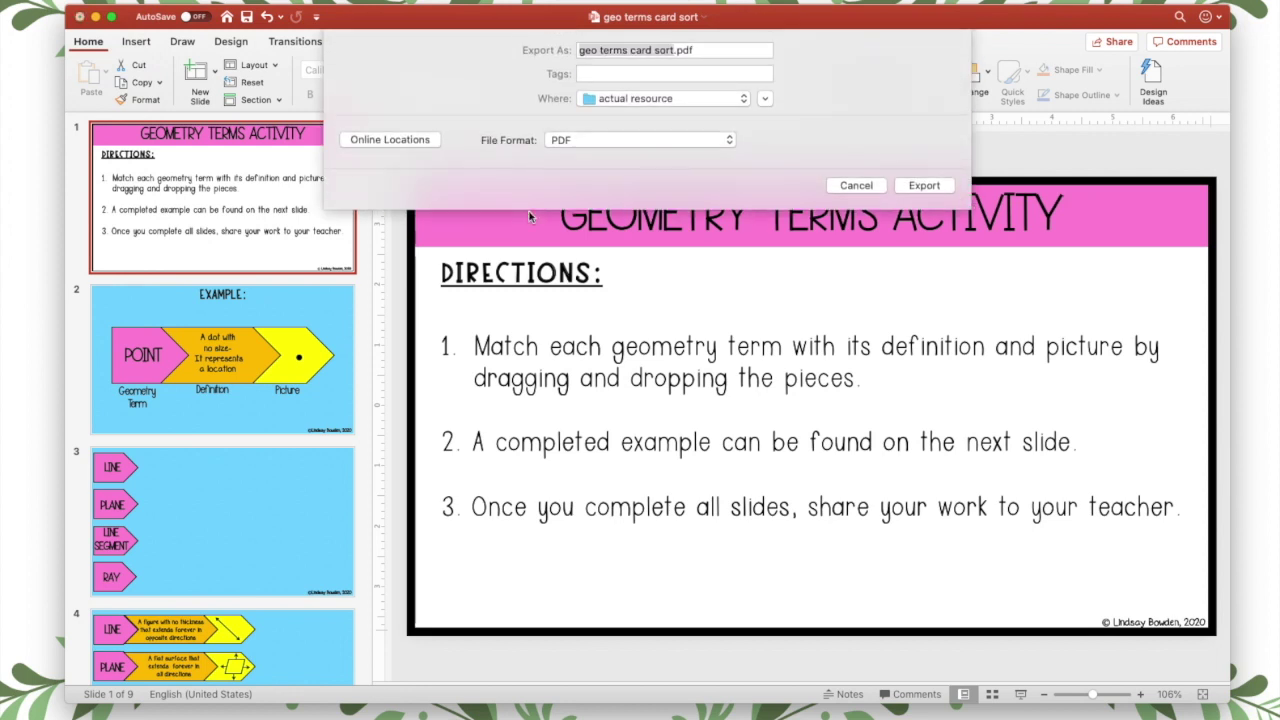
text(slides)
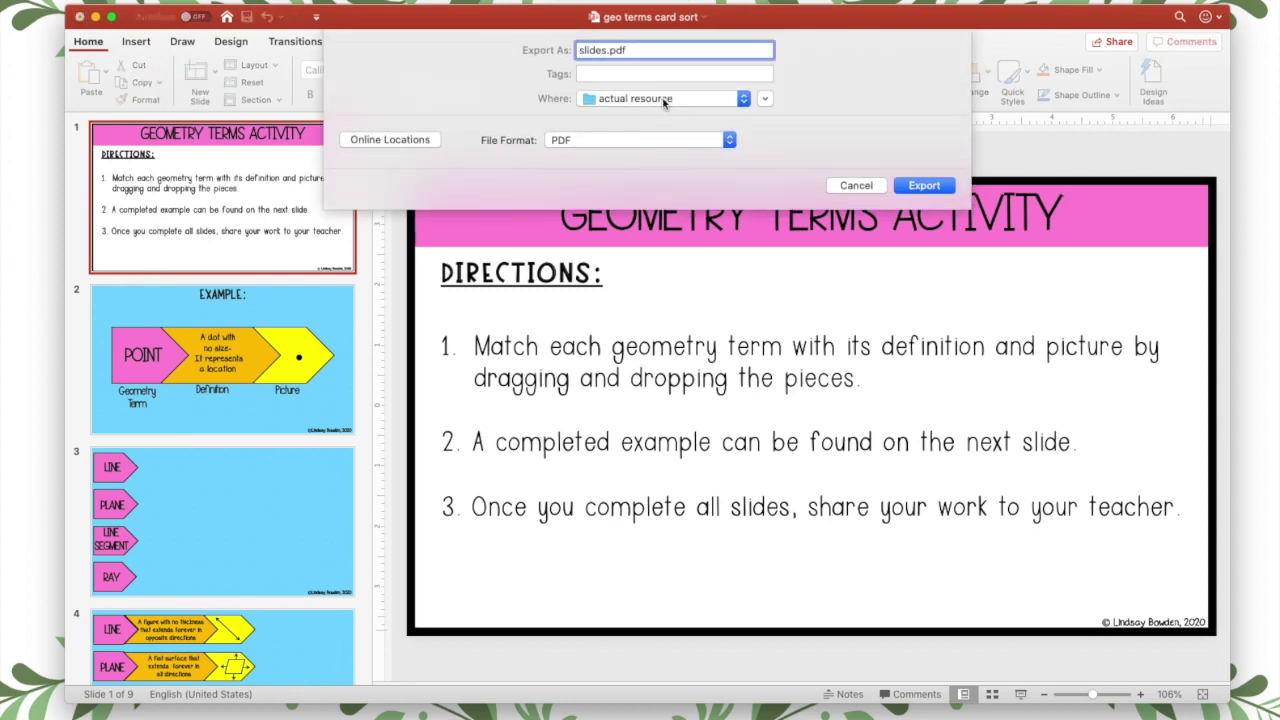
click(663, 99)
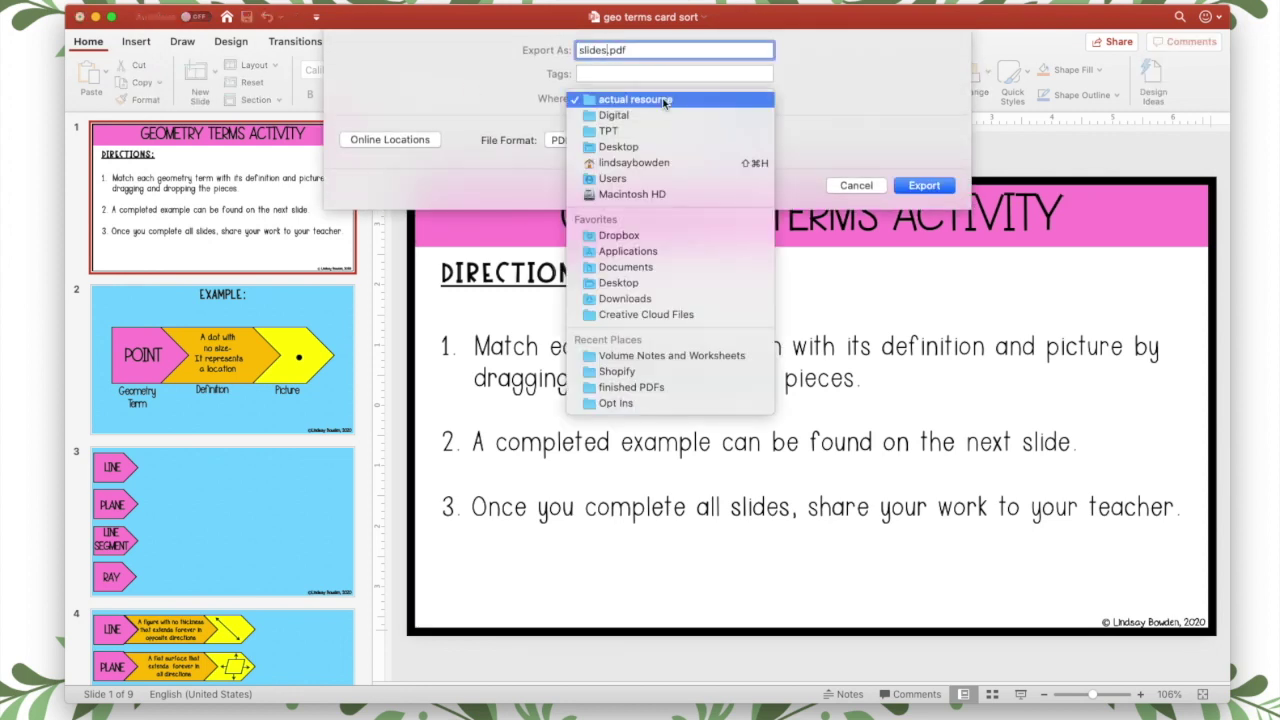
click(695, 284)
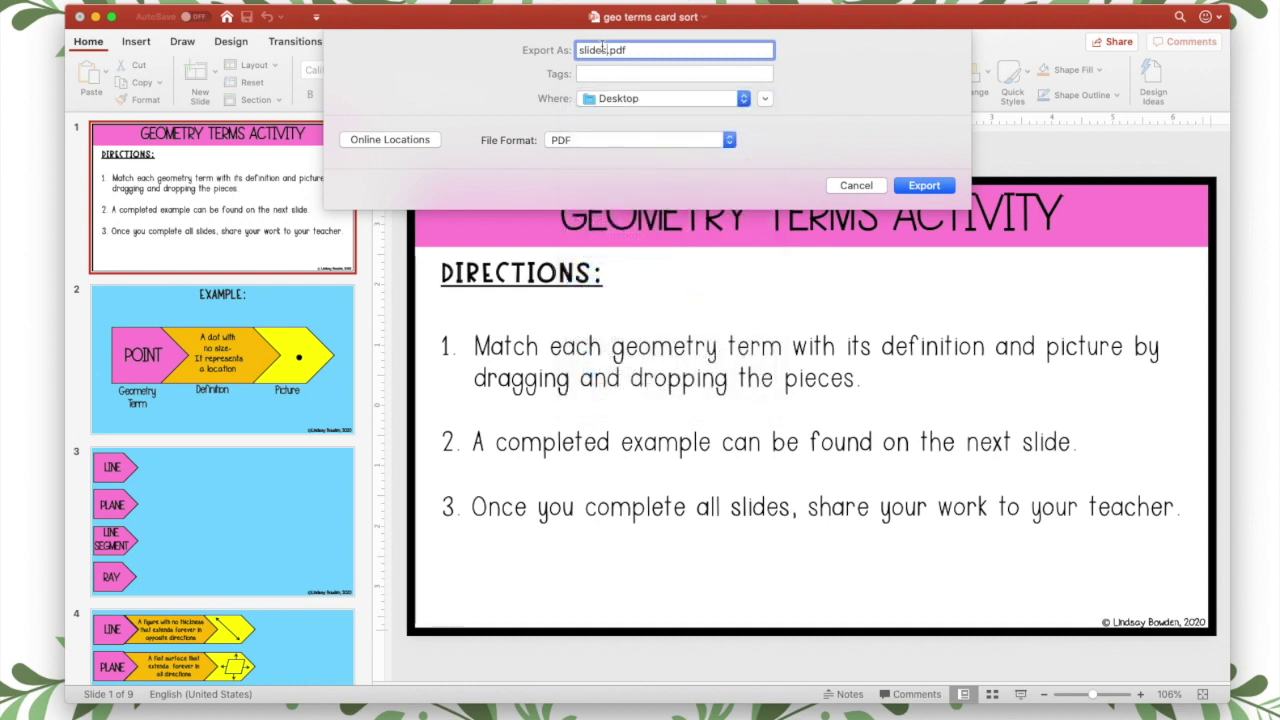
key(BackSpace)
text(1)
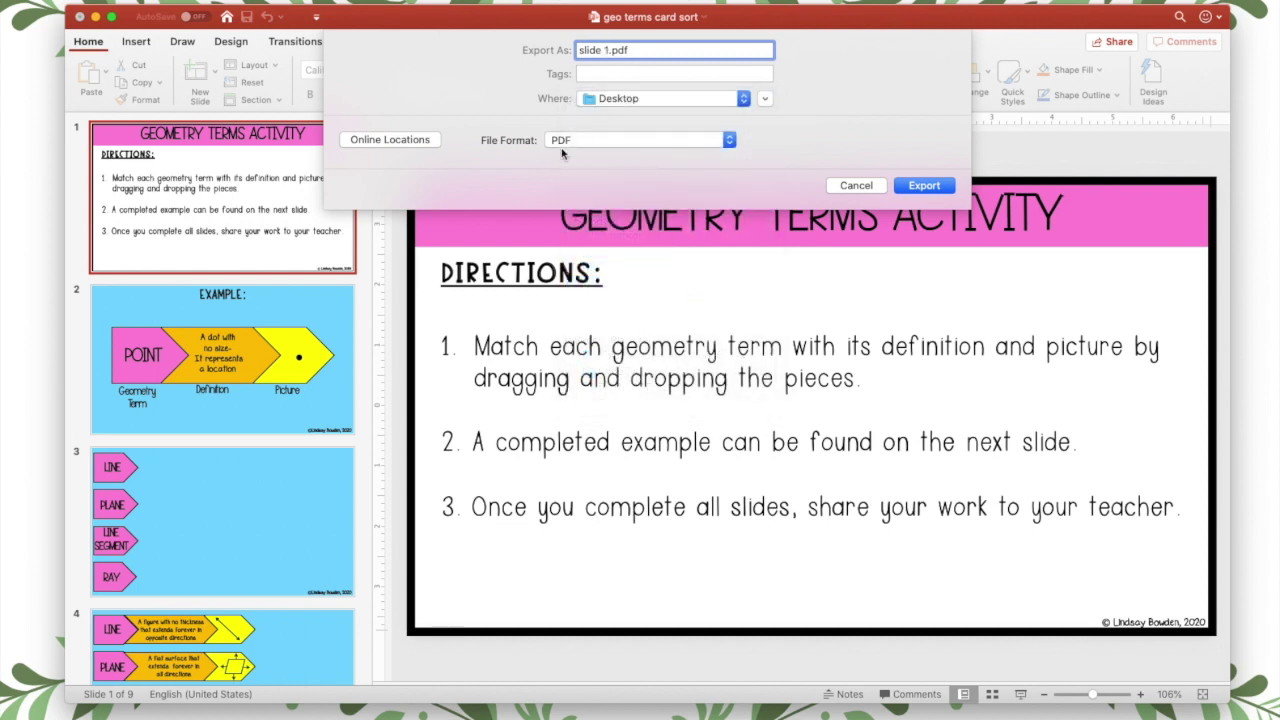
Step: Set the export format to PNG with a width of 2000 and export the current slide
click(562, 145)
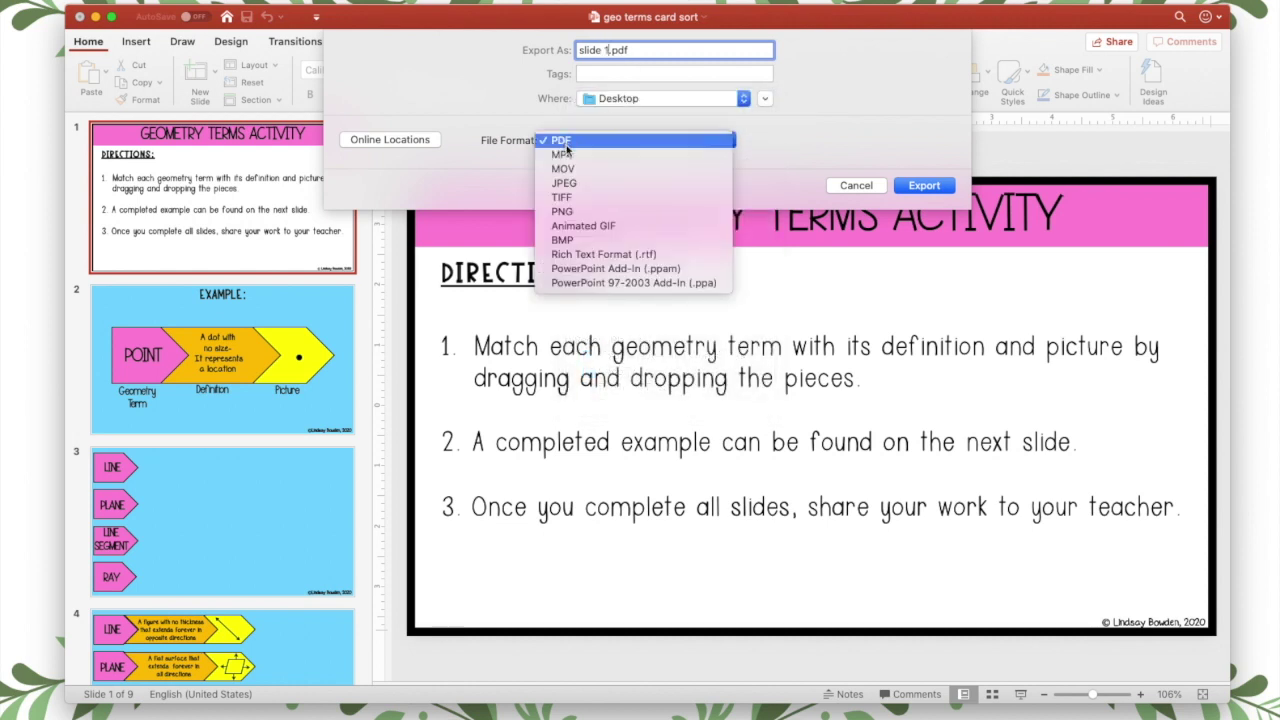
click(589, 213)
double_click(614, 209)
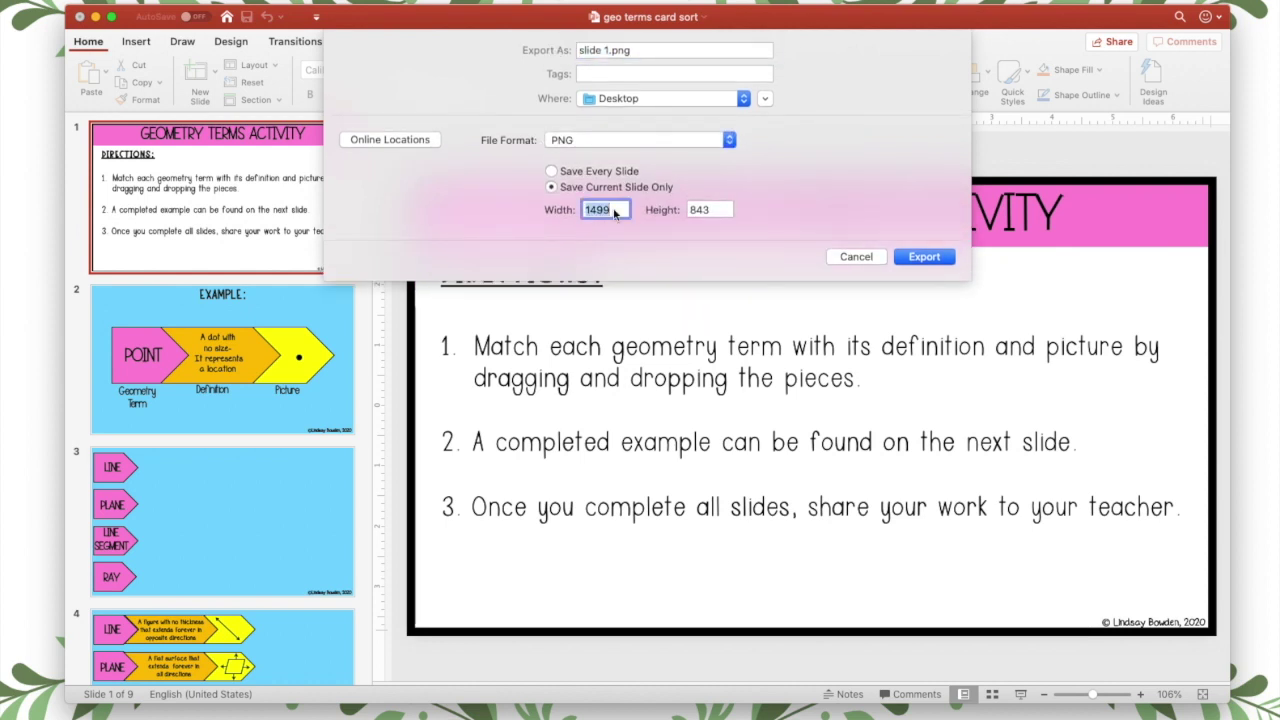
text(2000)
click(927, 260)
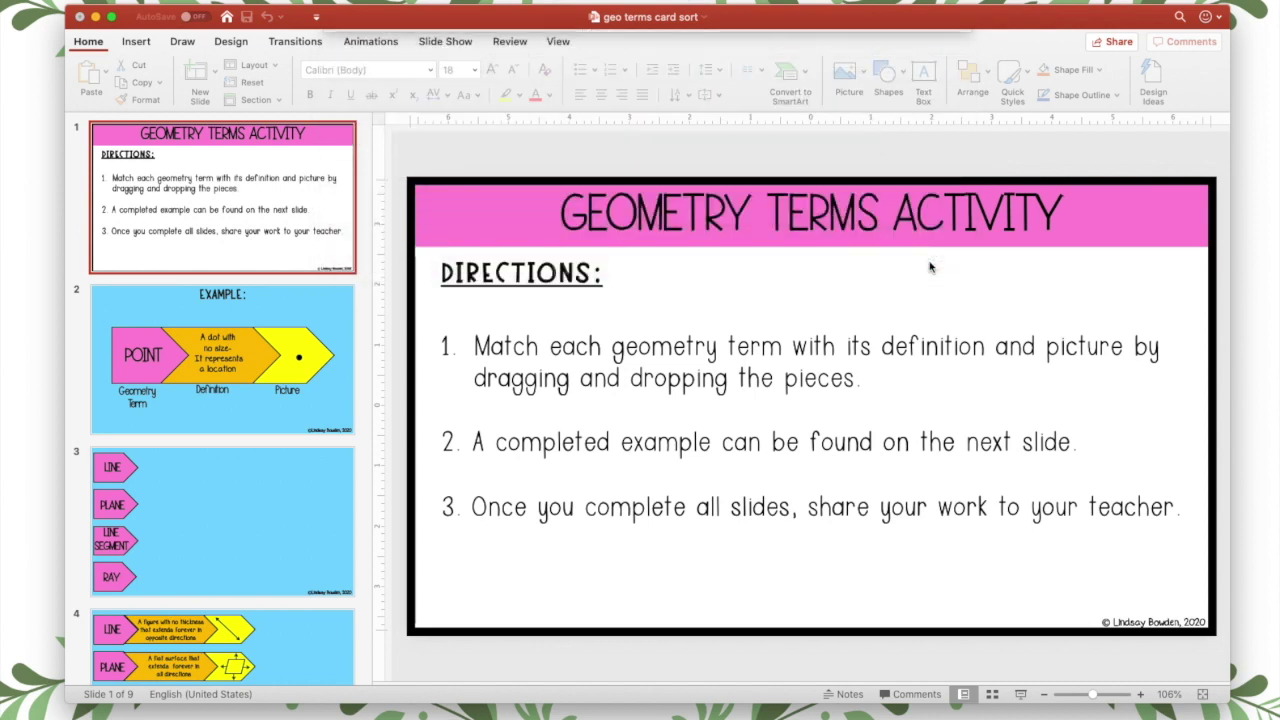
Step: Export the example slide to the Desktop as a PNG named "slide 2"
click(330, 328)
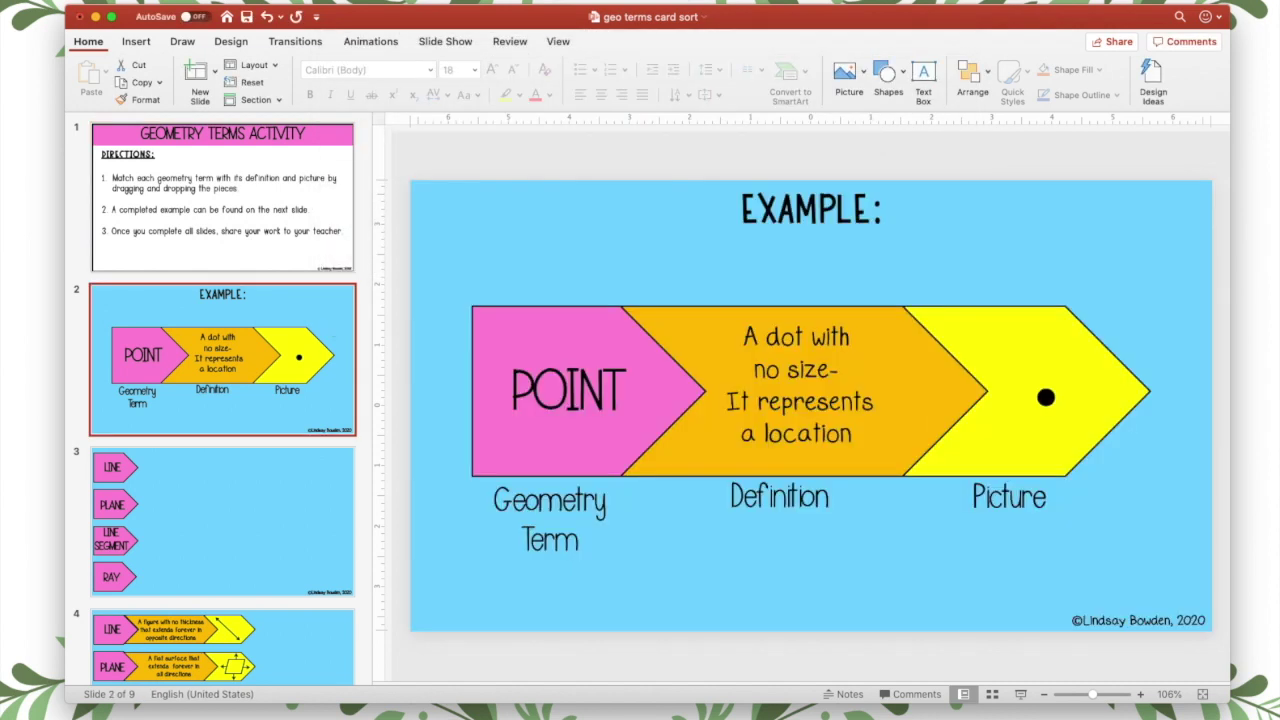
click(656, 214)
text(slide 2)
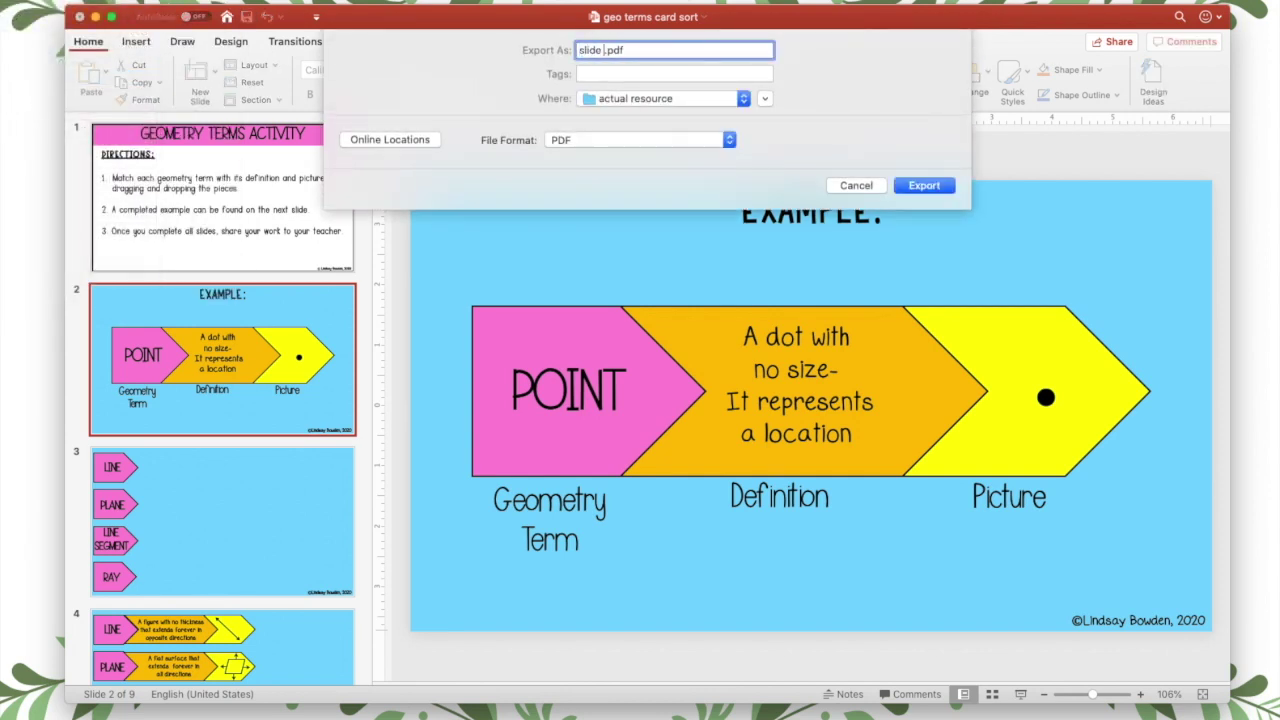
click(656, 99)
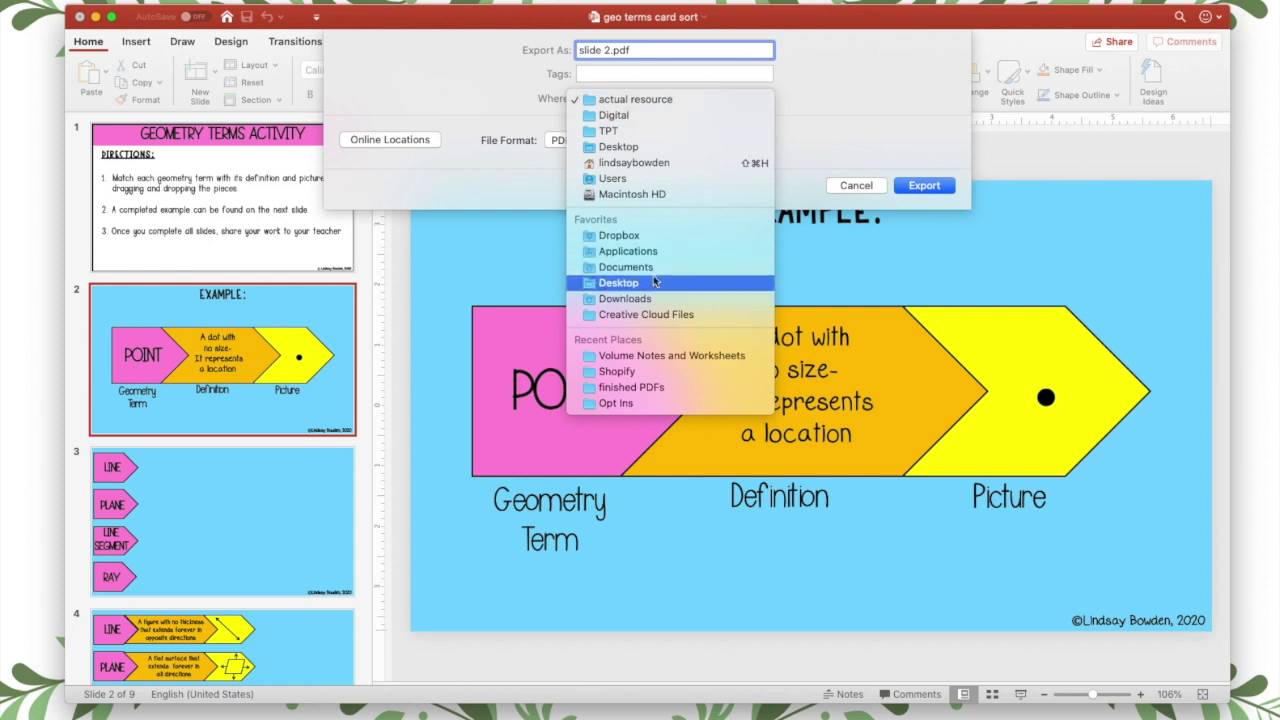
click(652, 285)
click(576, 141)
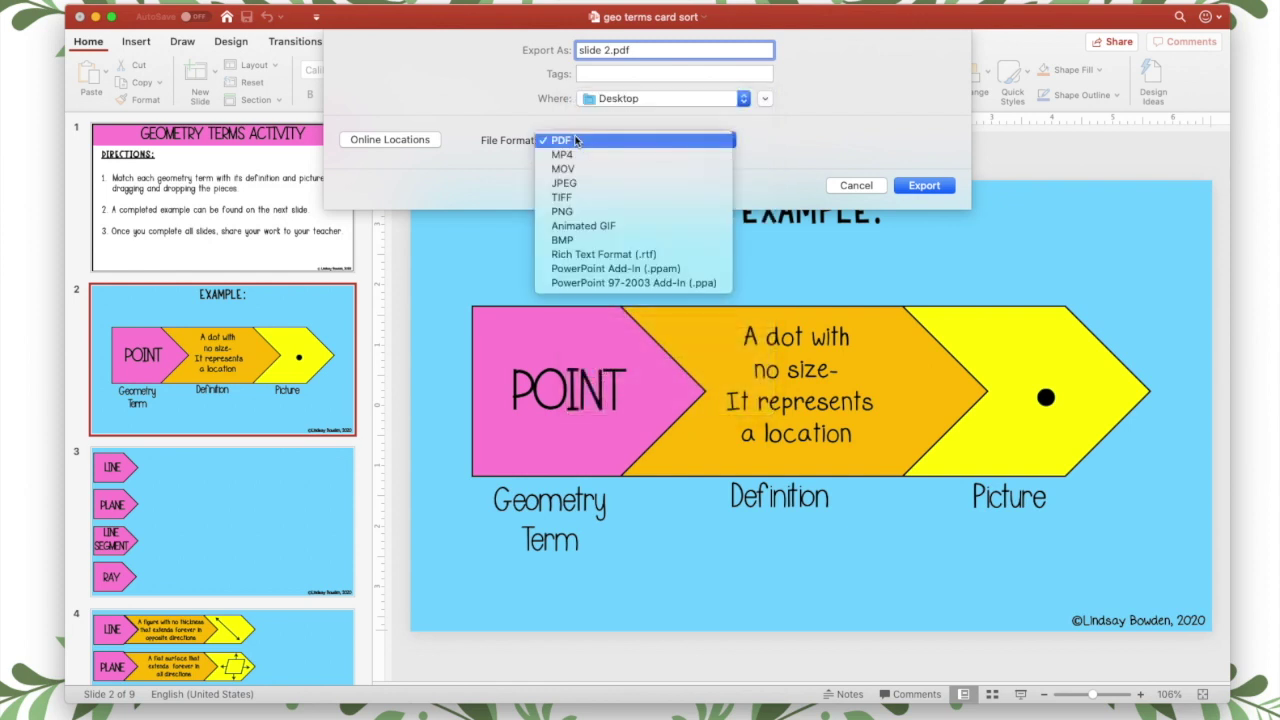
click(592, 212)
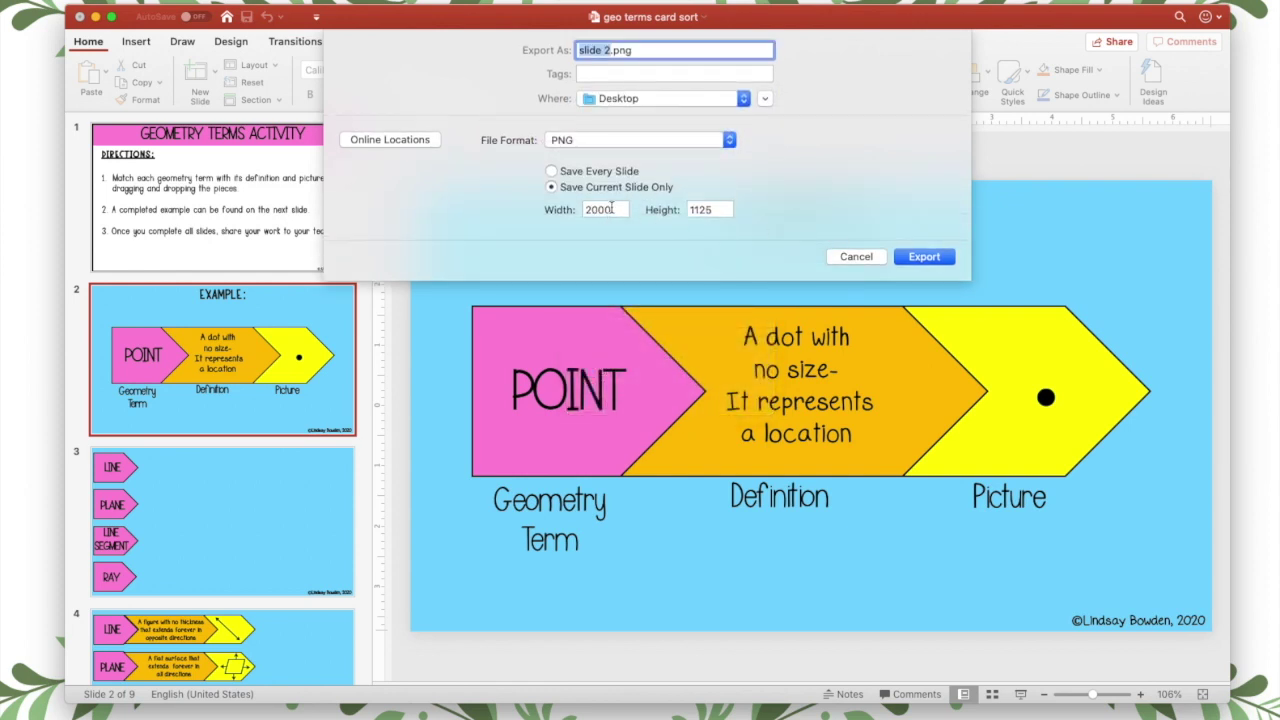
click(930, 260)
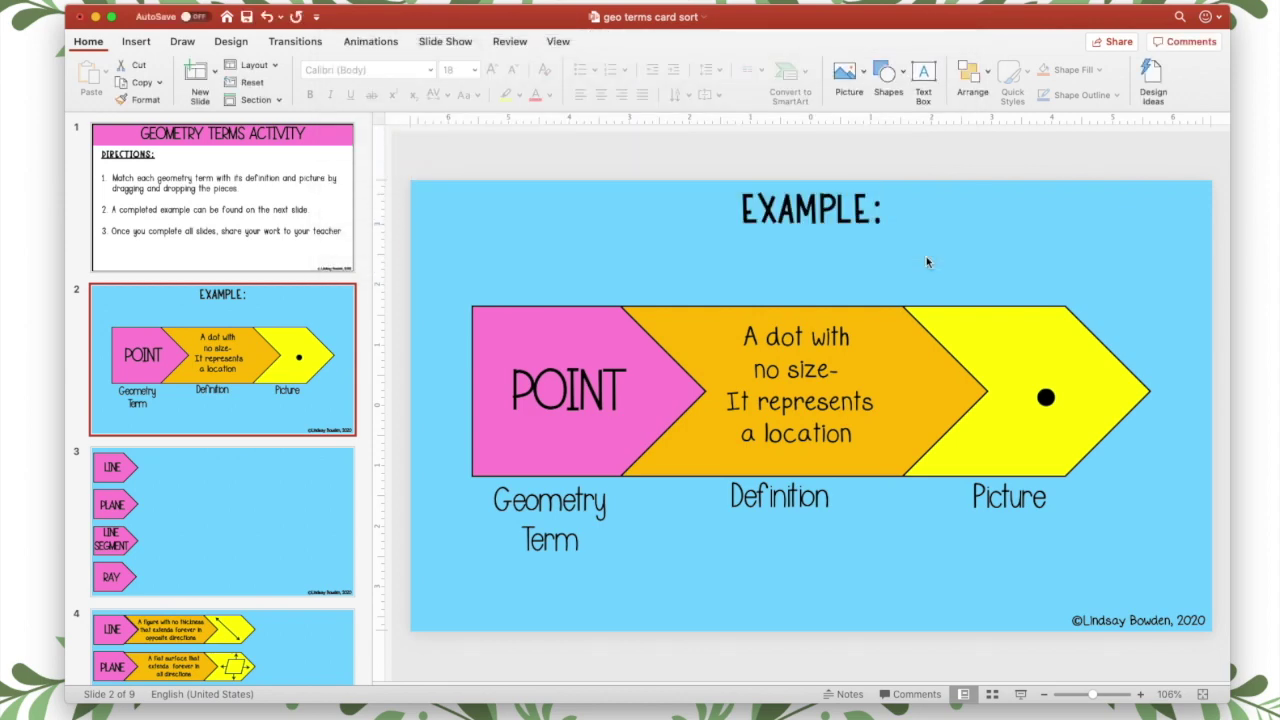
Step: Switch to the untitled Google Slides presentation and delete the title and subtitle placeholders from its first slide
click(95, 17)
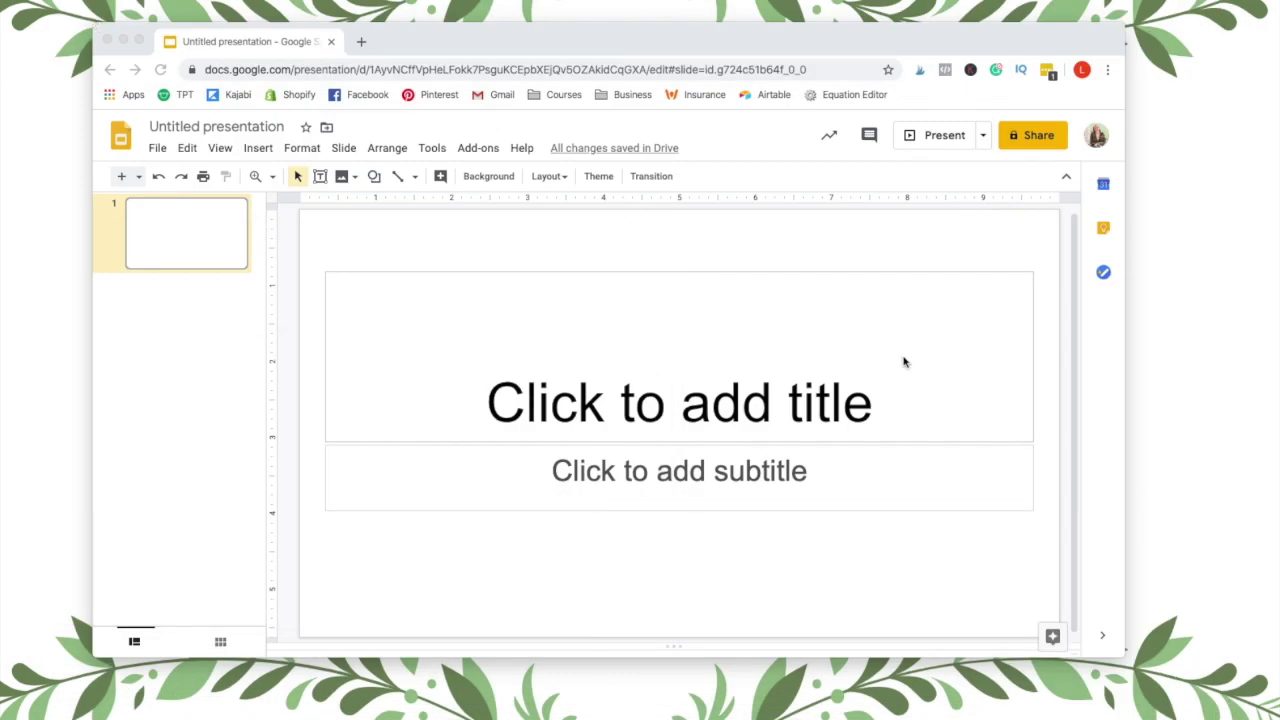
click(570, 274)
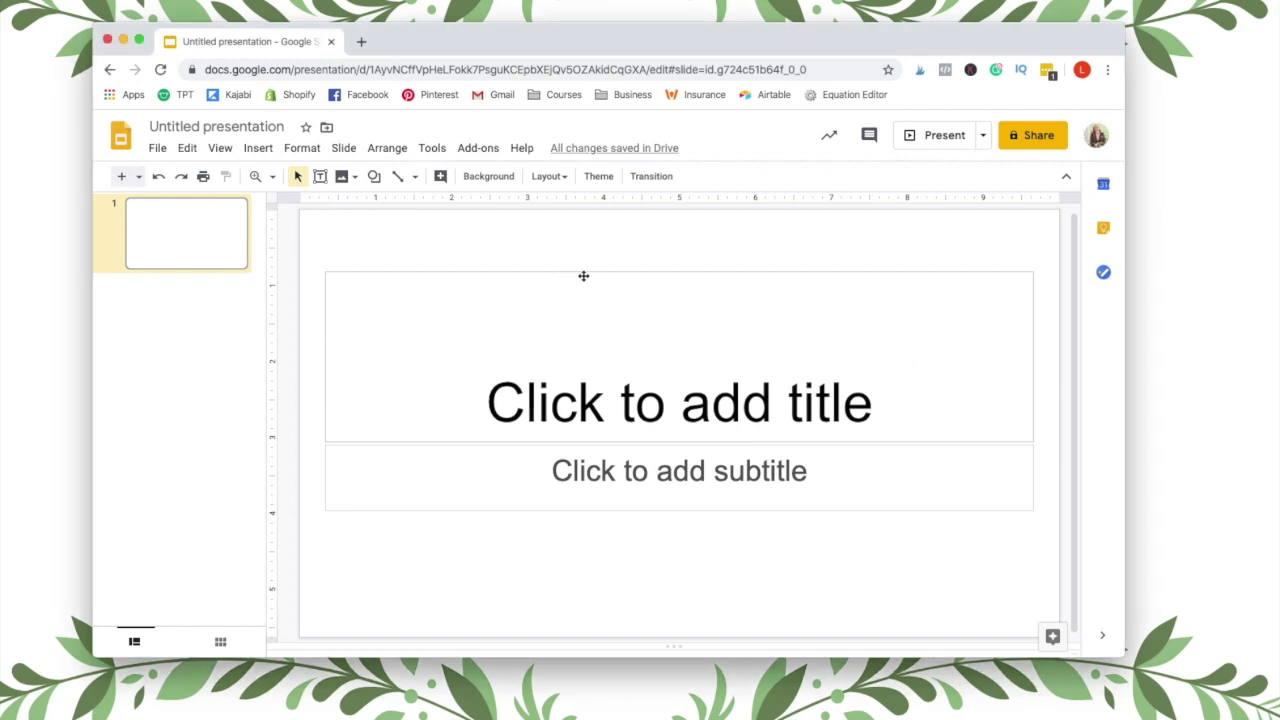
click(583, 275)
key(Delete)
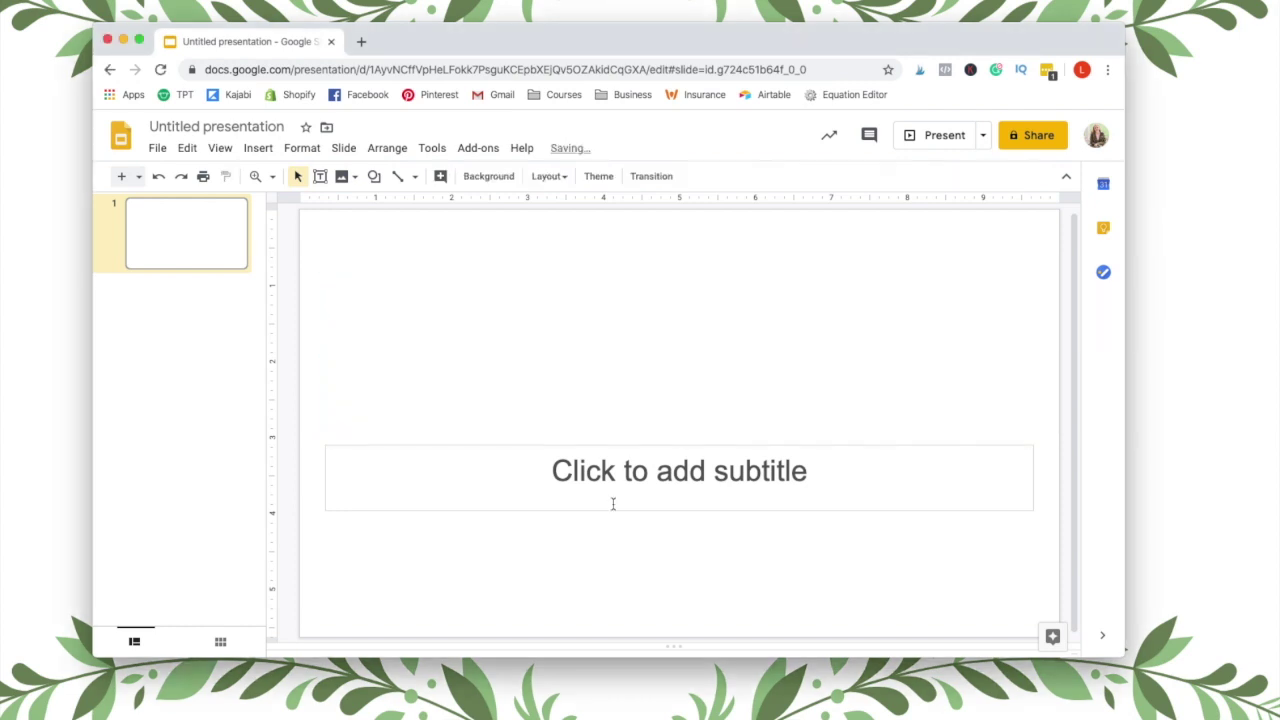
click(571, 443)
key(Delete)
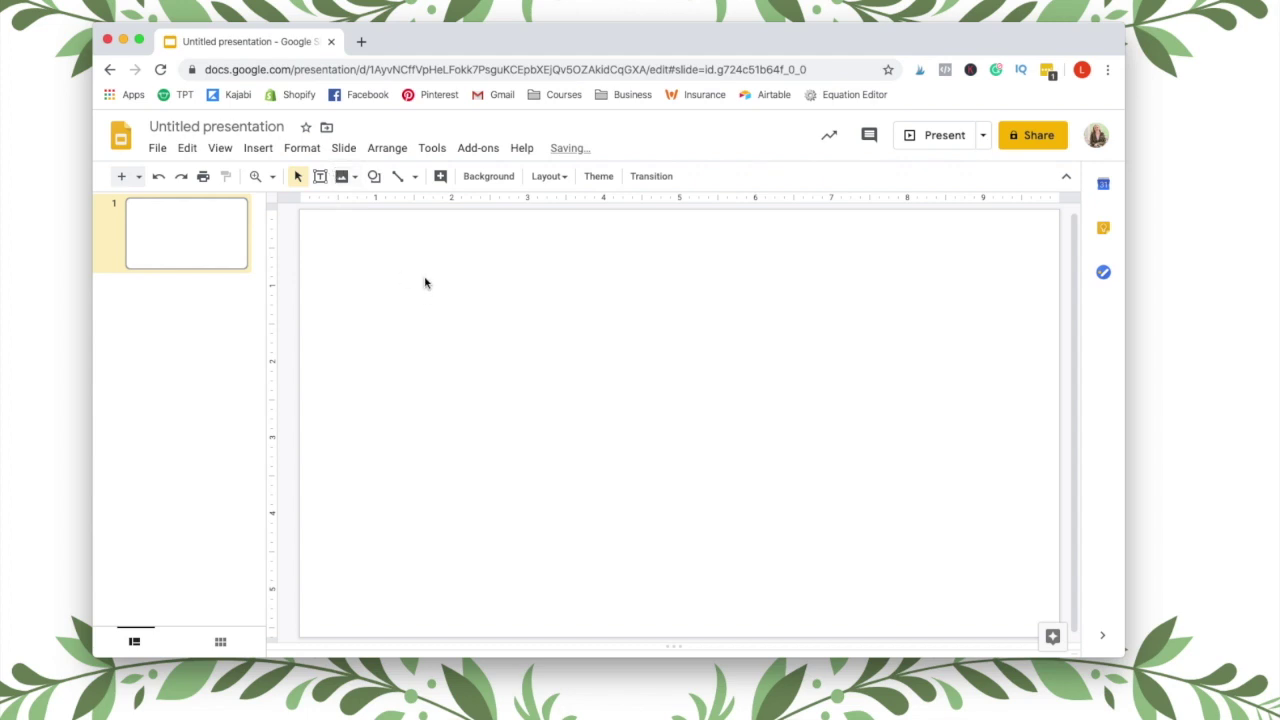
Step: Set the exported directions image, slide 1.png, as the first slide's background
click(488, 176)
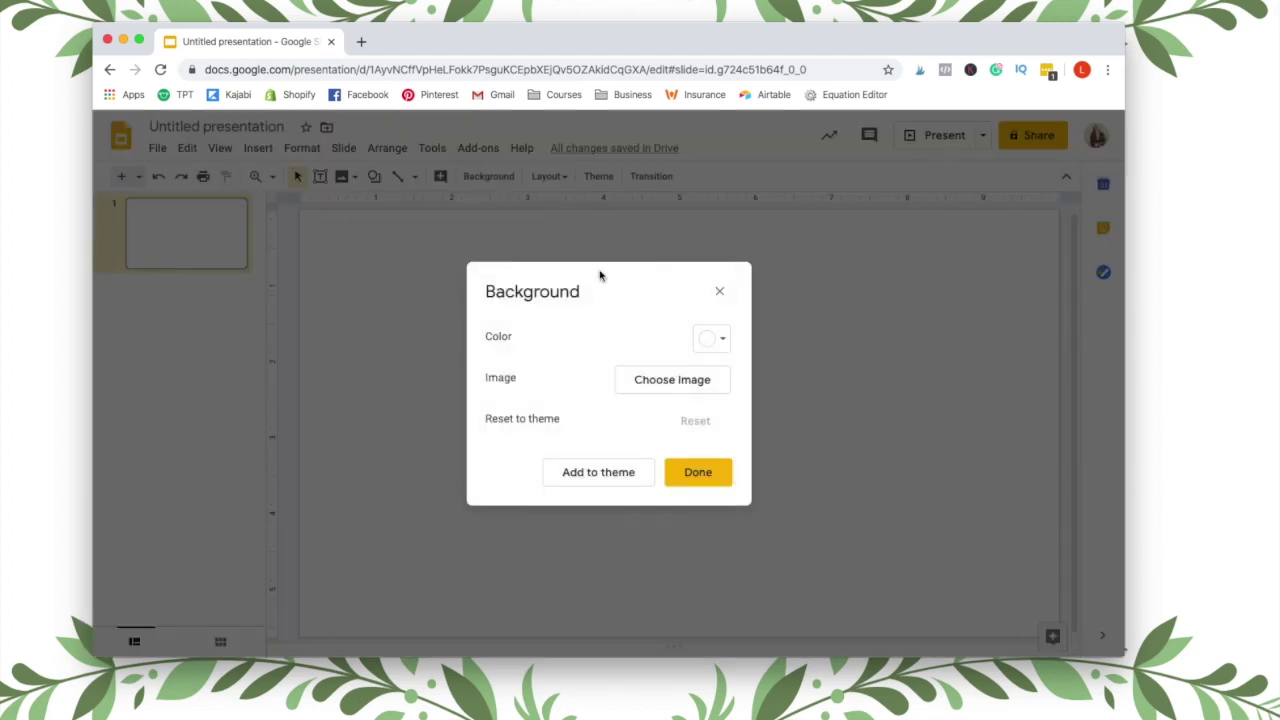
click(677, 379)
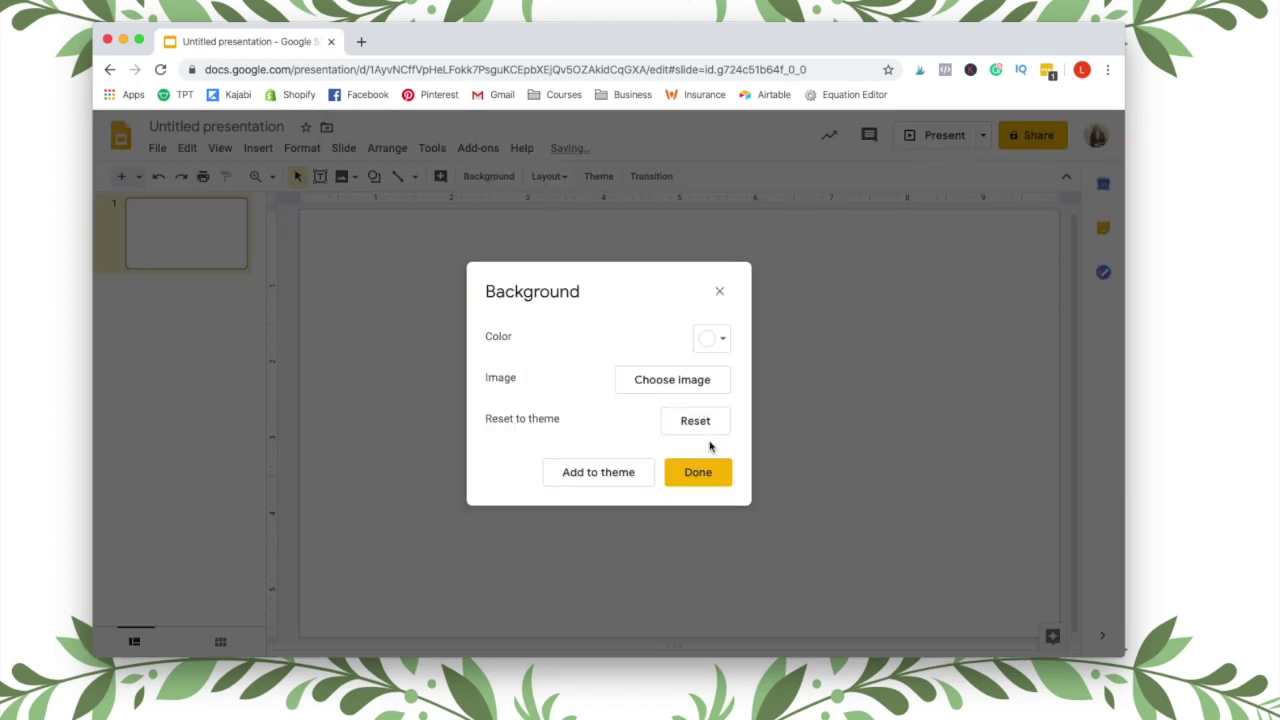
click(704, 472)
Step: Duplicate the first slide and replace the copy's background with slide 2.png from the Desktop
right_click(186, 252)
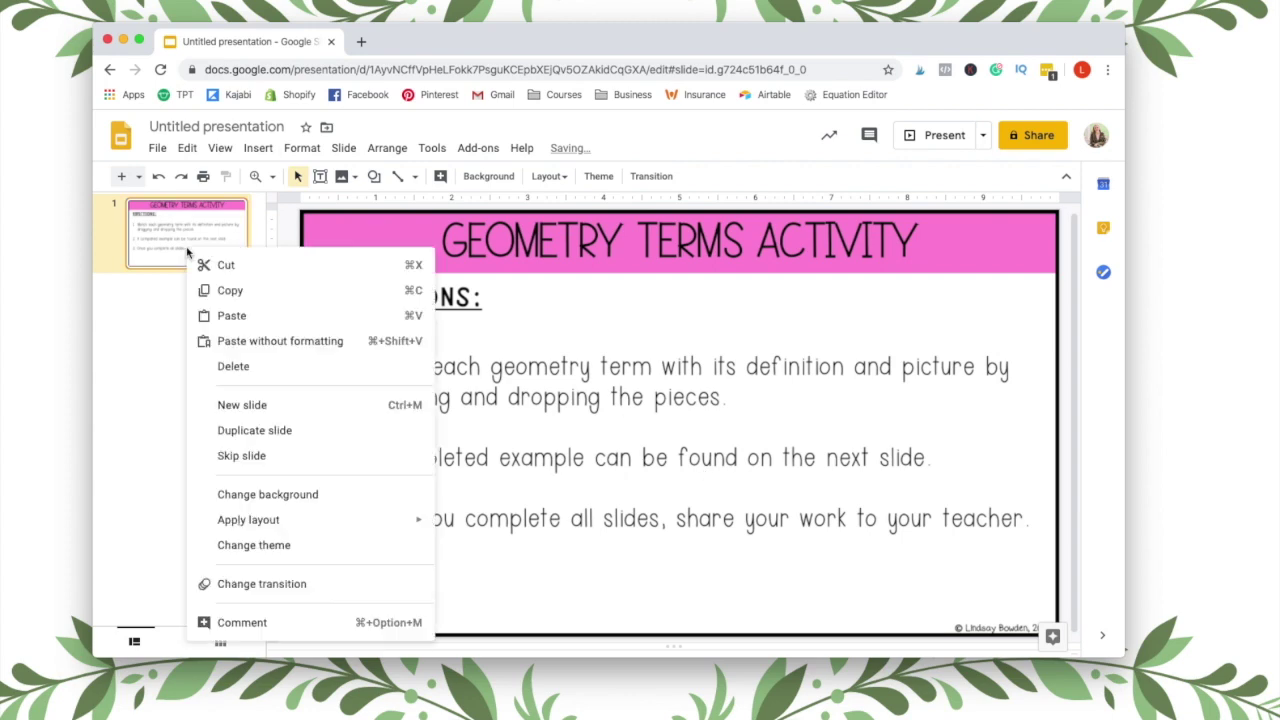
click(279, 431)
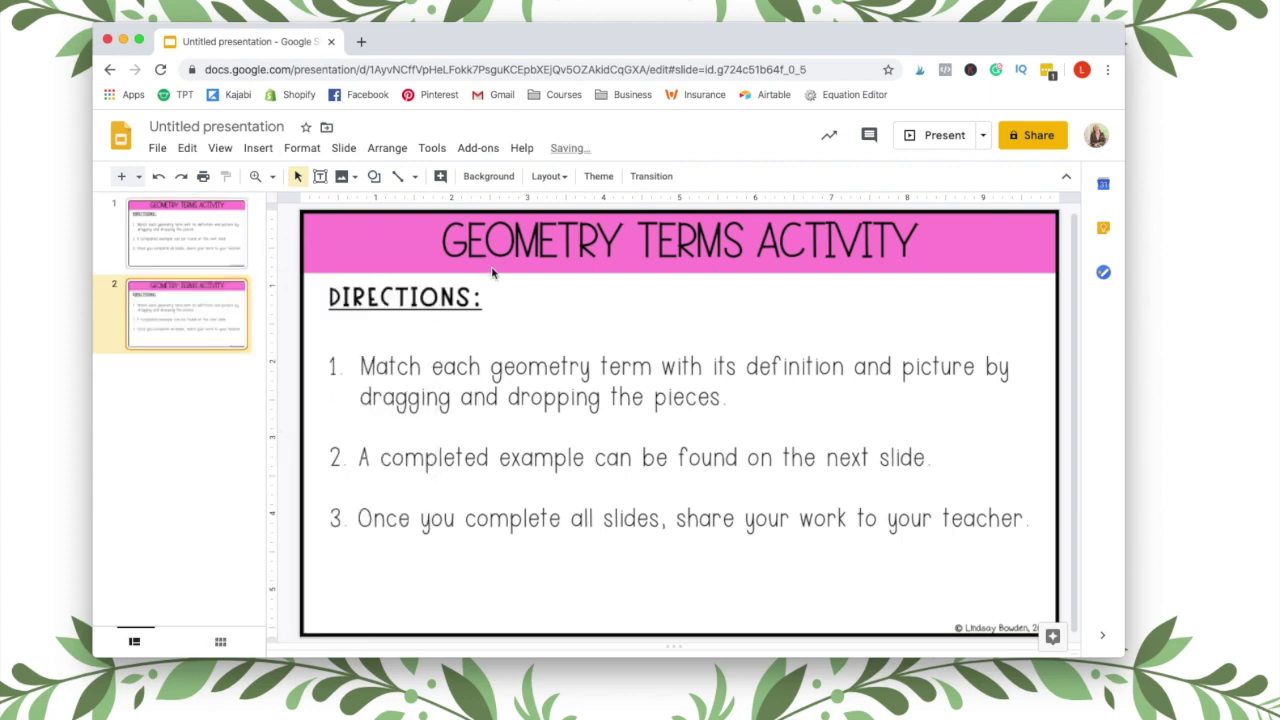
click(489, 177)
click(660, 384)
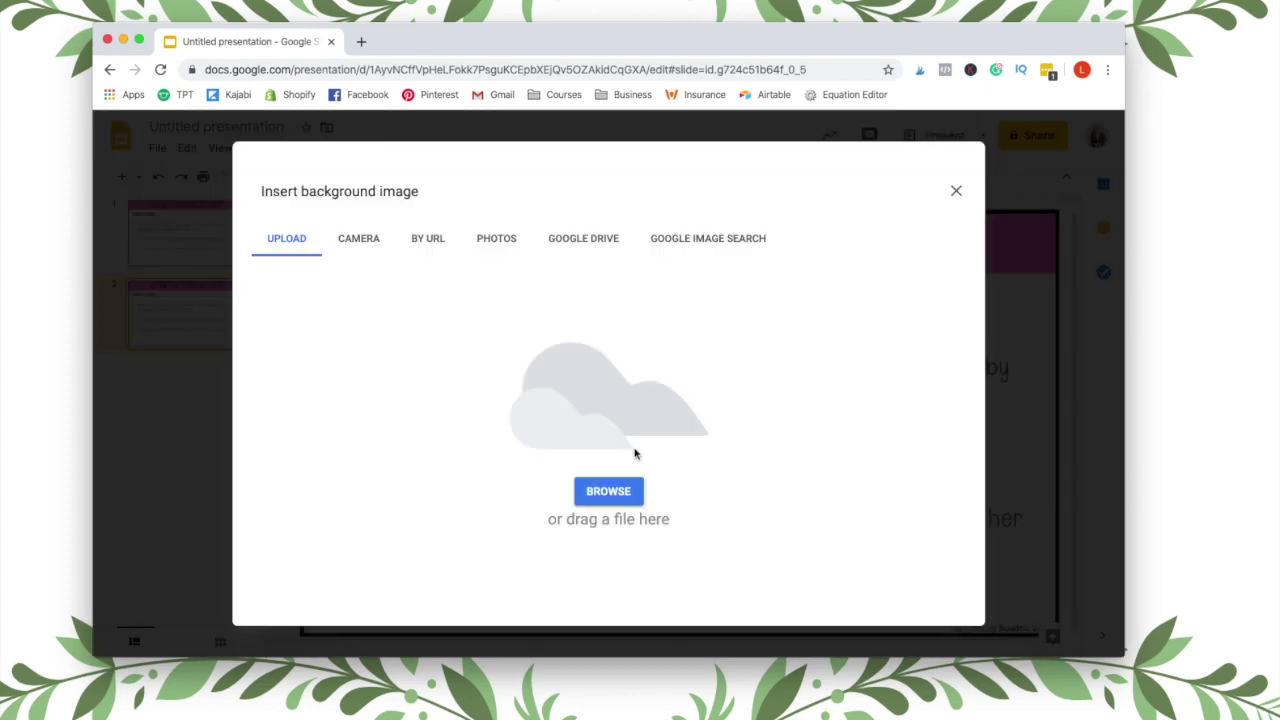
click(605, 493)
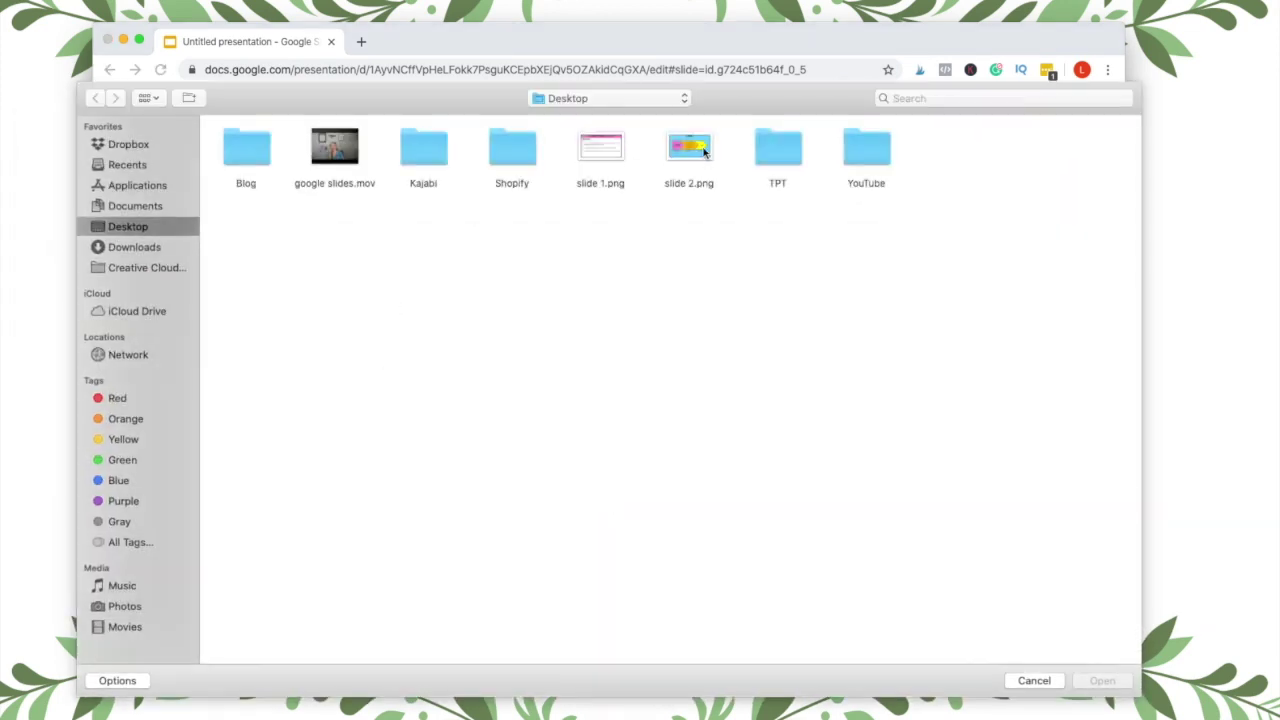
double_click(704, 150)
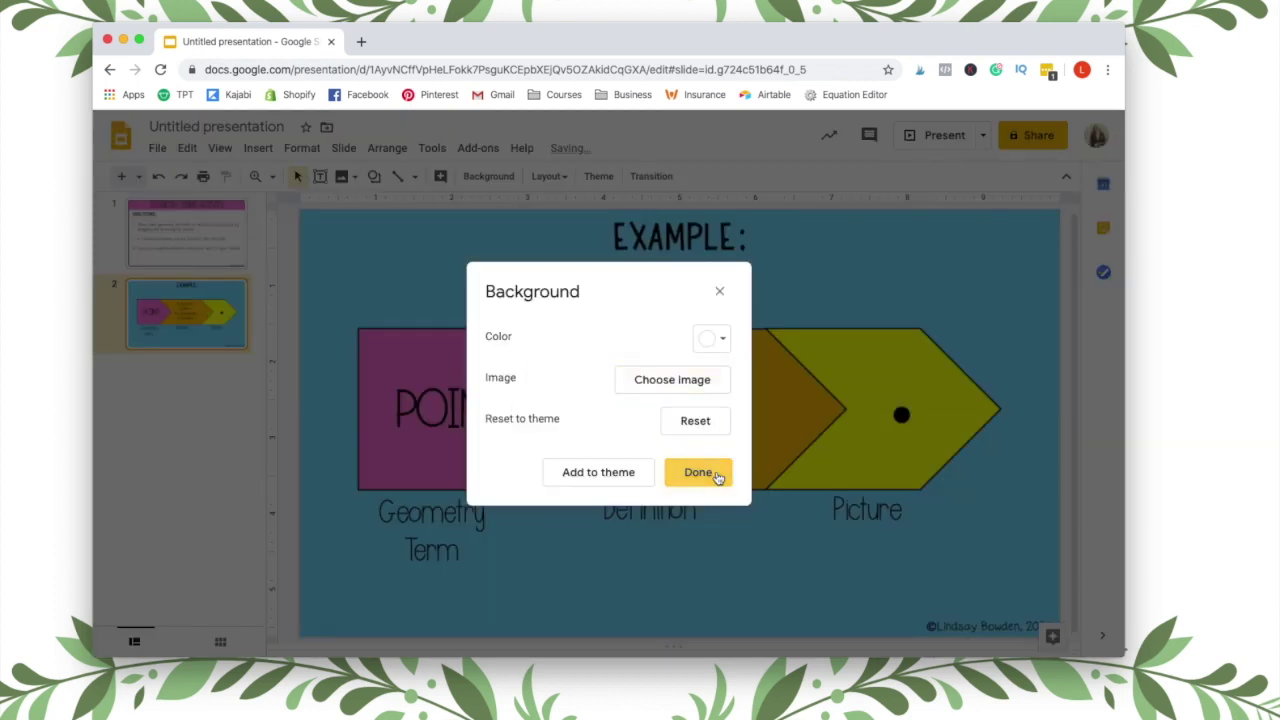
click(716, 474)
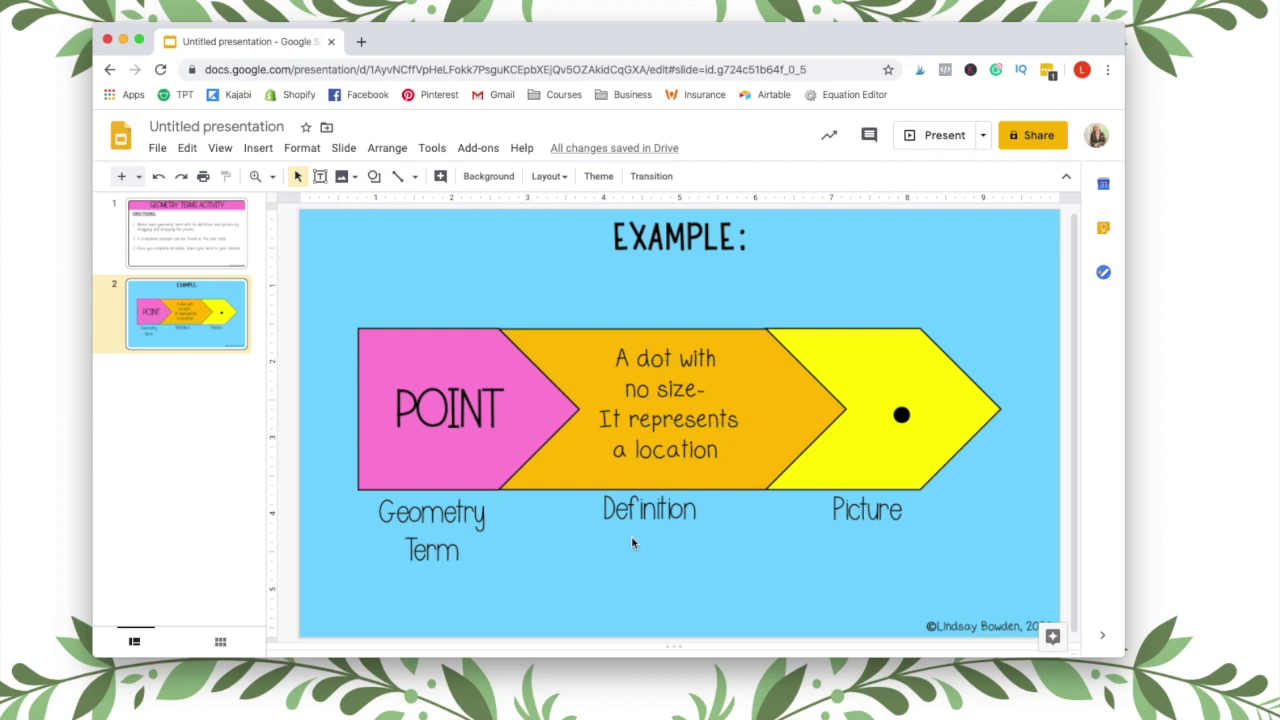
click(219, 252)
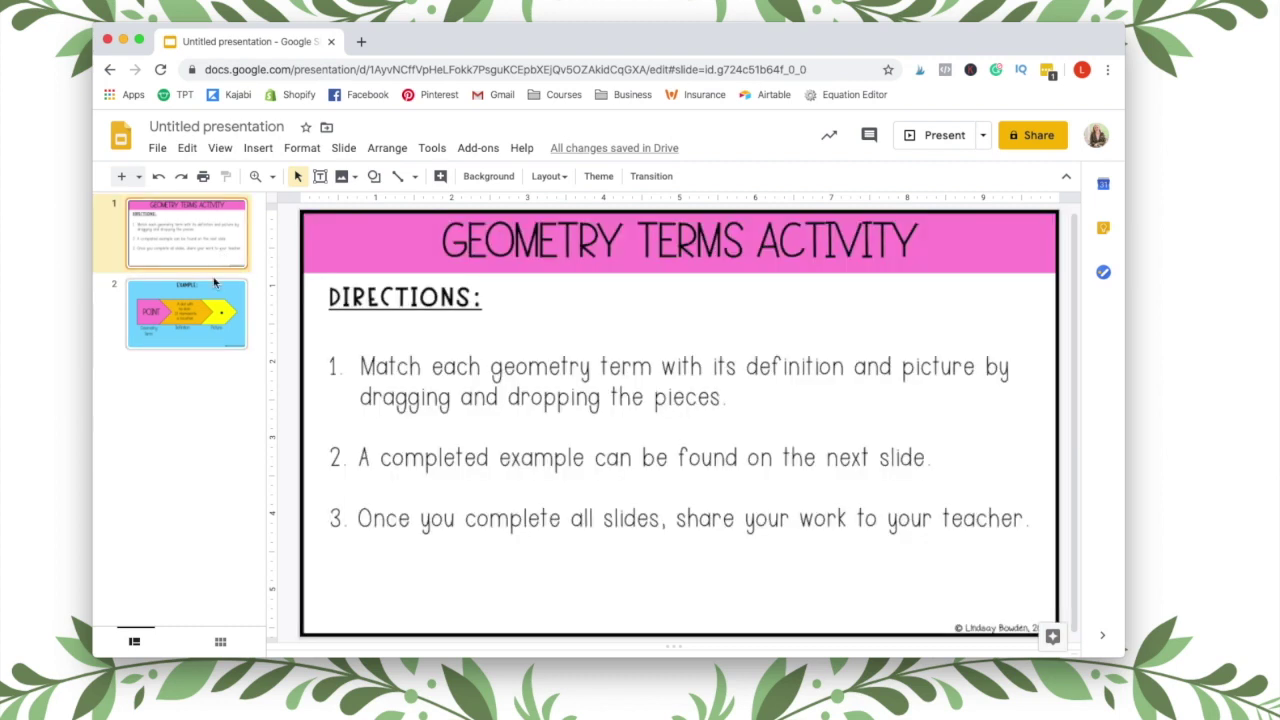
click(211, 308)
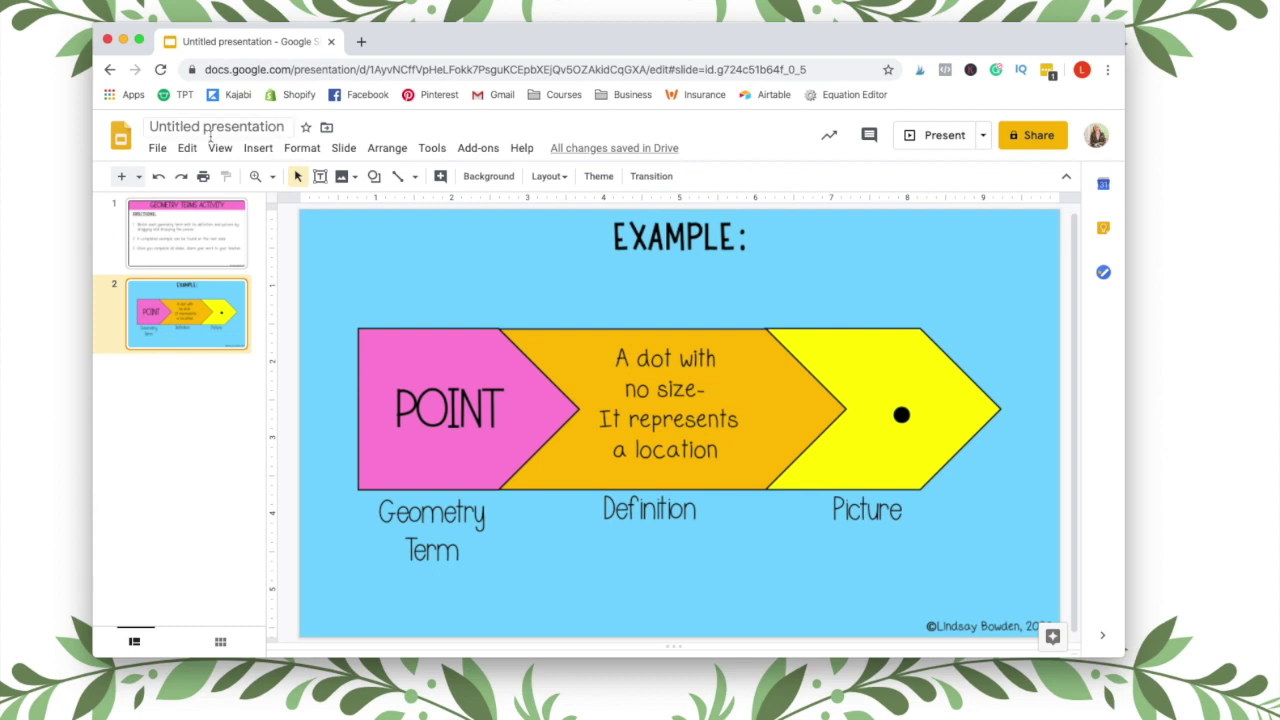
click(264, 150)
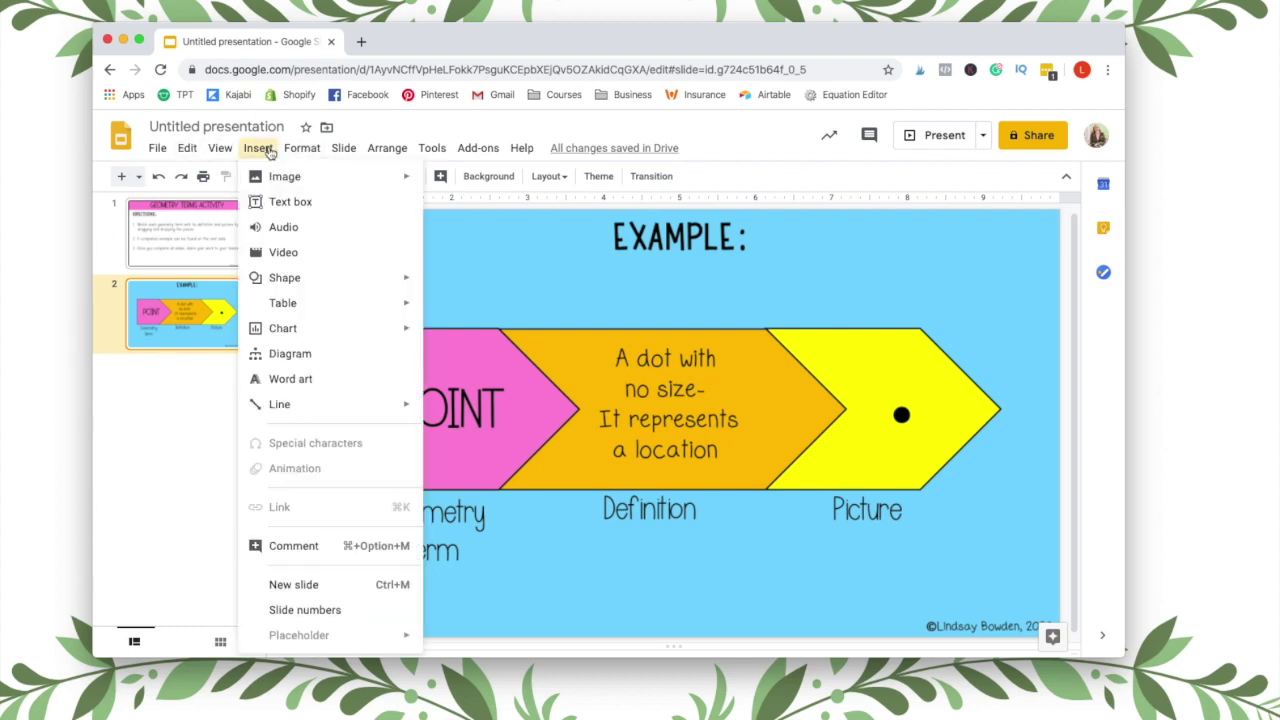
click(268, 150)
Step: Add a new slide after the example slide and delete its title and subtitle placeholders
click(343, 148)
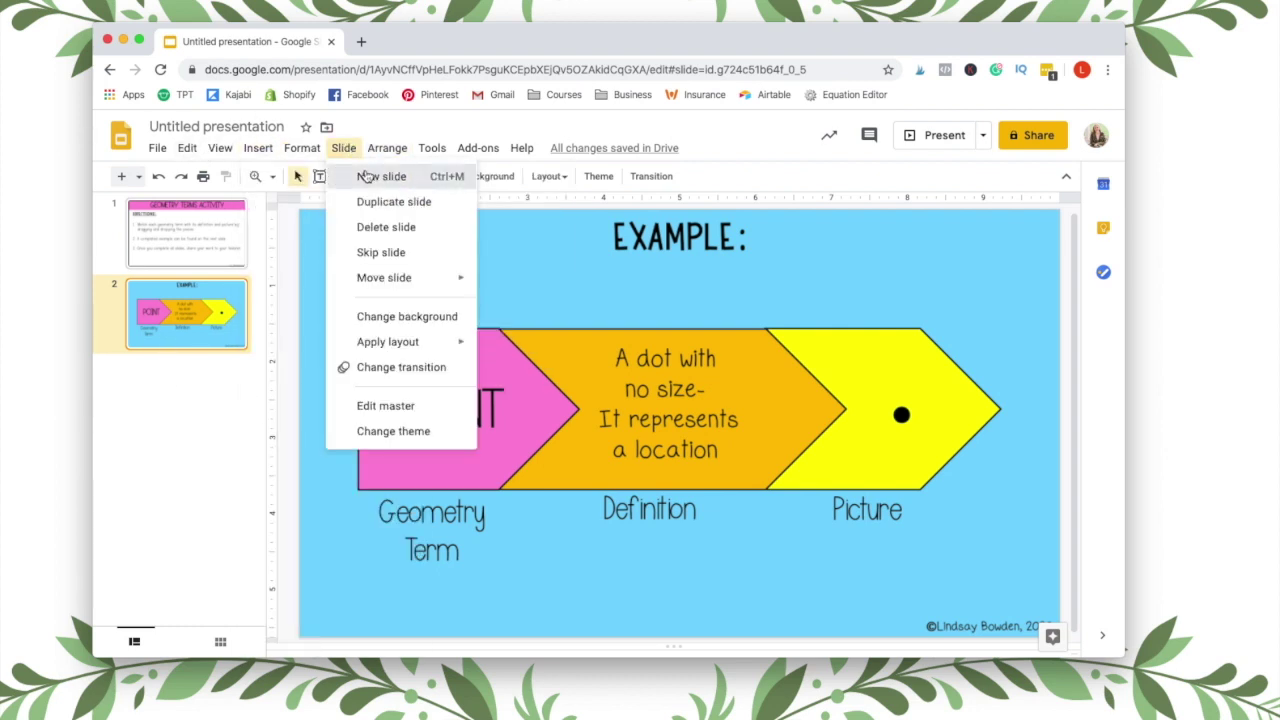
click(368, 176)
click(514, 271)
key(Delete)
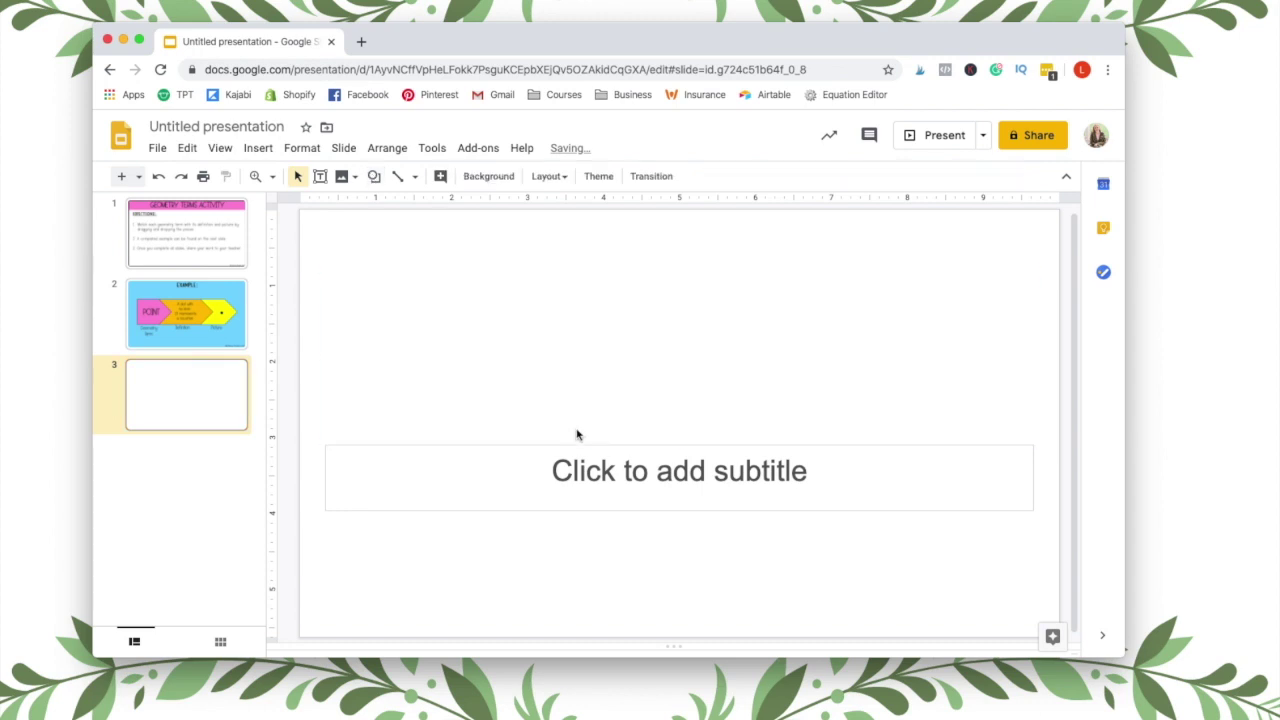
click(571, 449)
key(Delete)
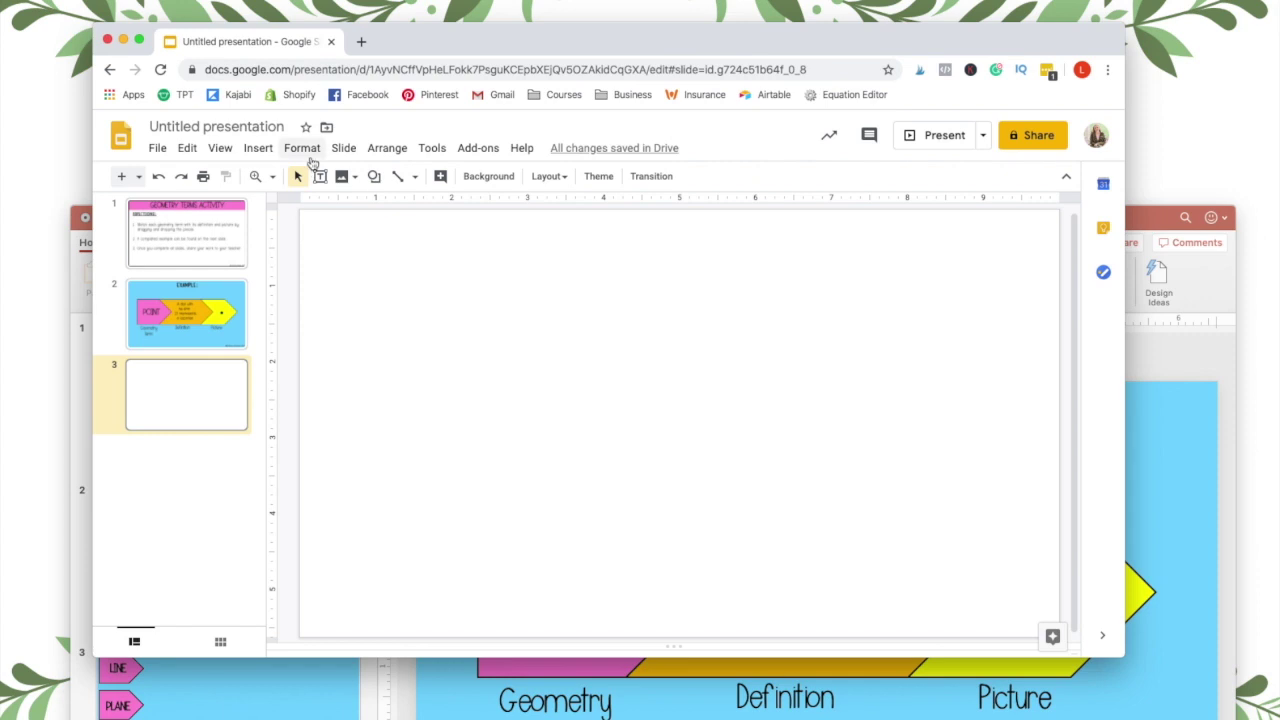
Step: Check the slide size in the Google Slides presentation's page setup
click(157, 150)
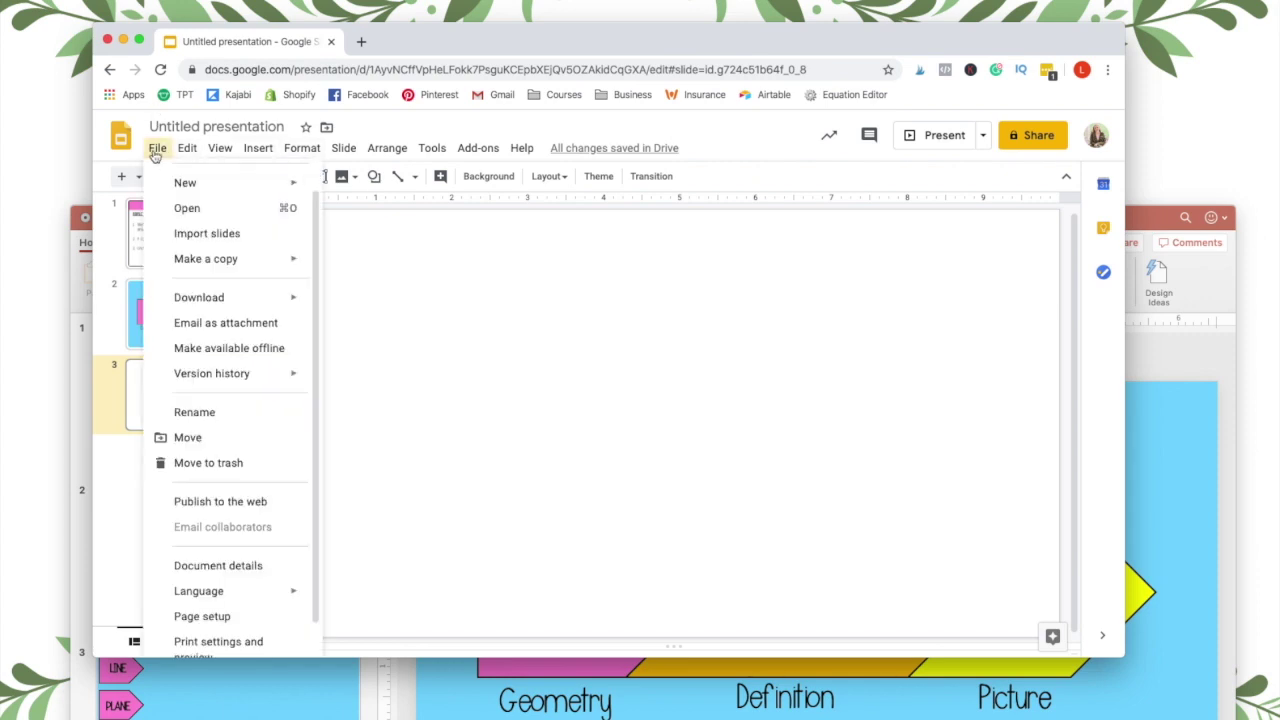
click(233, 616)
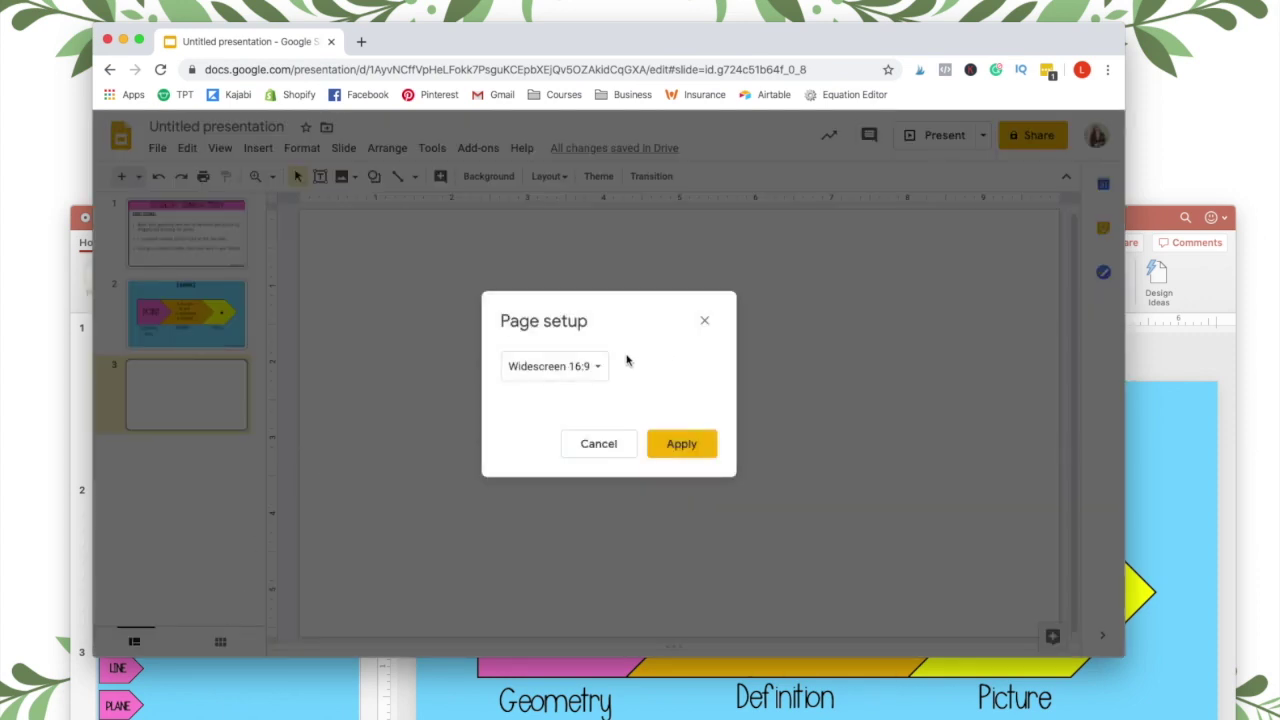
click(123, 40)
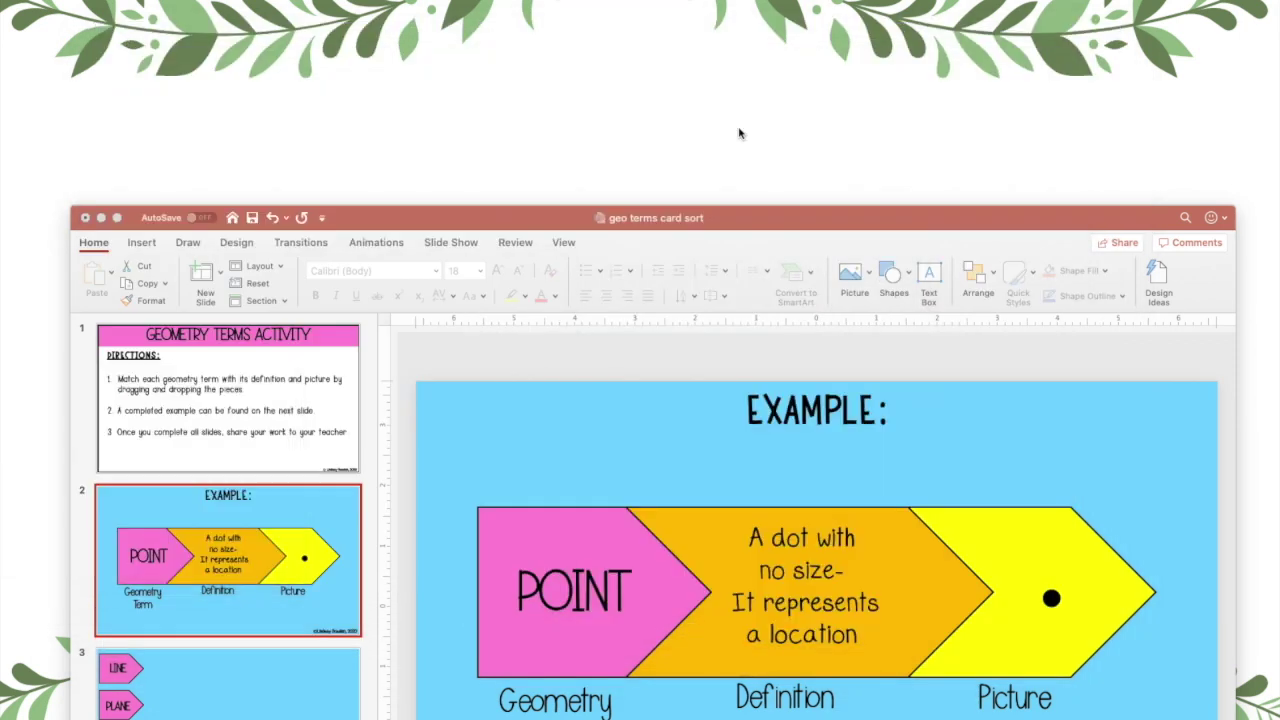
Step: Switch to the PowerPoint card sort and check its slide size options in Page Setup, keeping Widescreen
drag(784, 217, 757, 59)
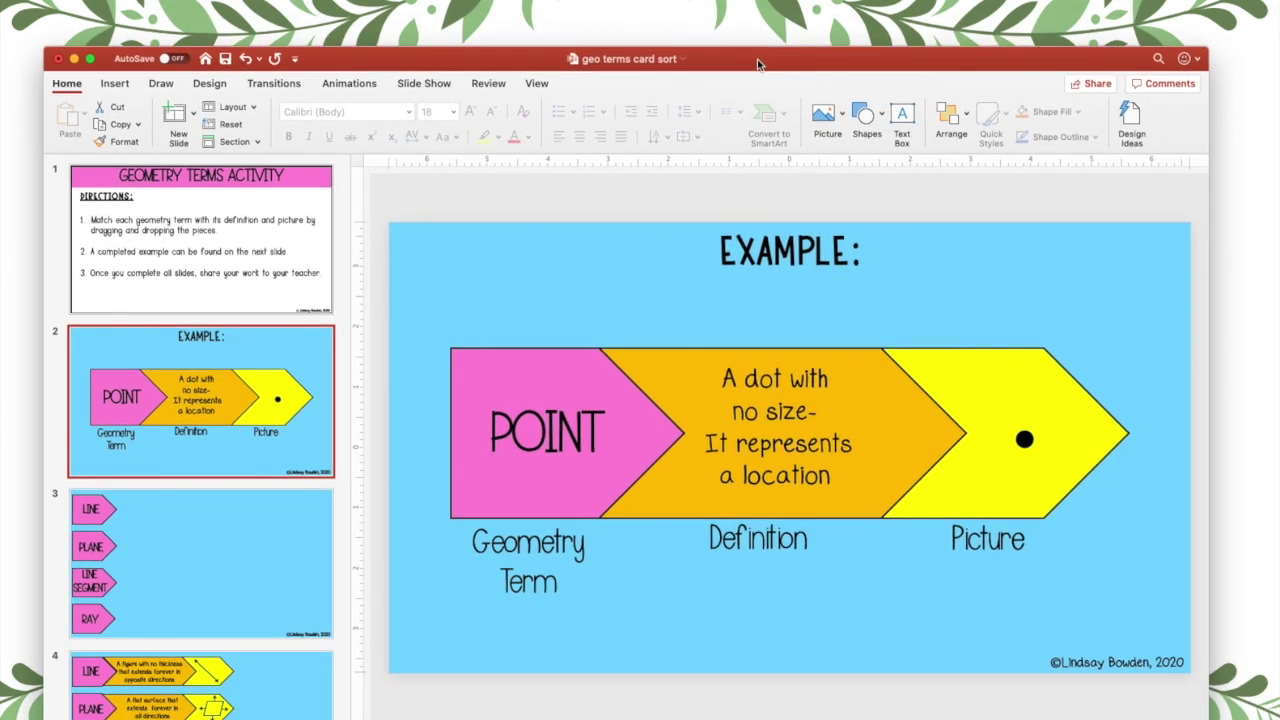
click(210, 84)
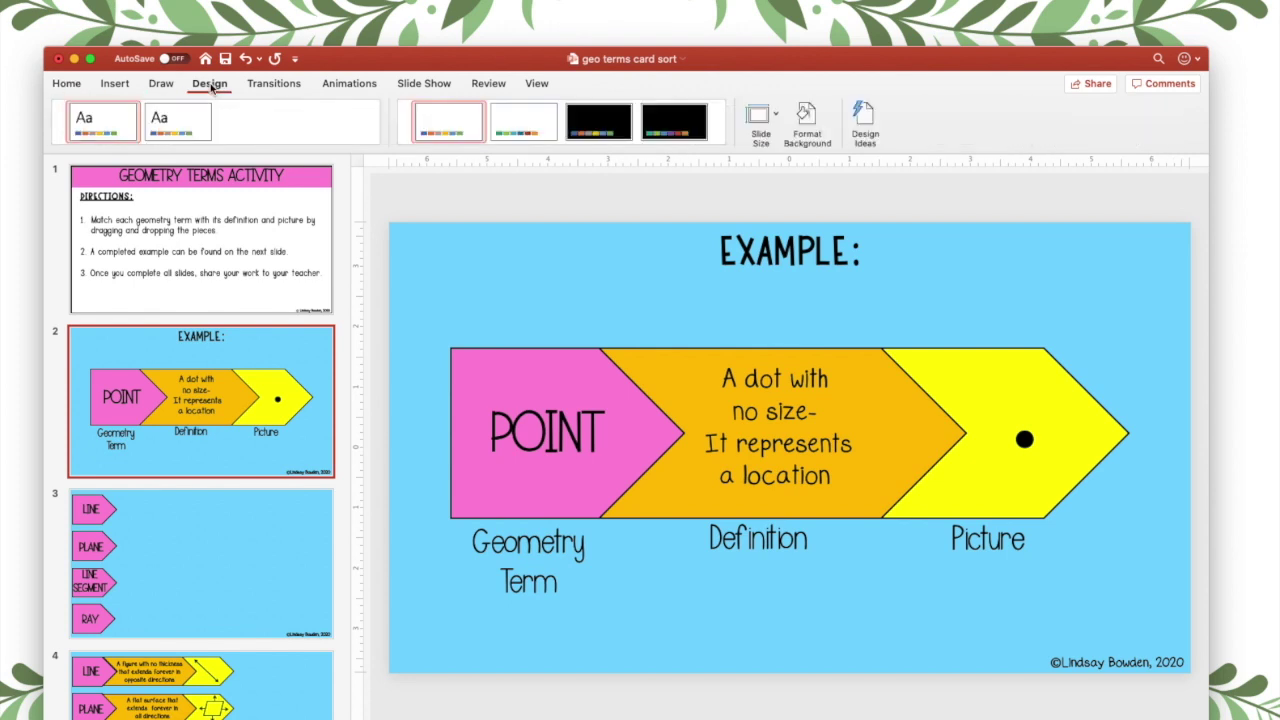
click(1108, 120)
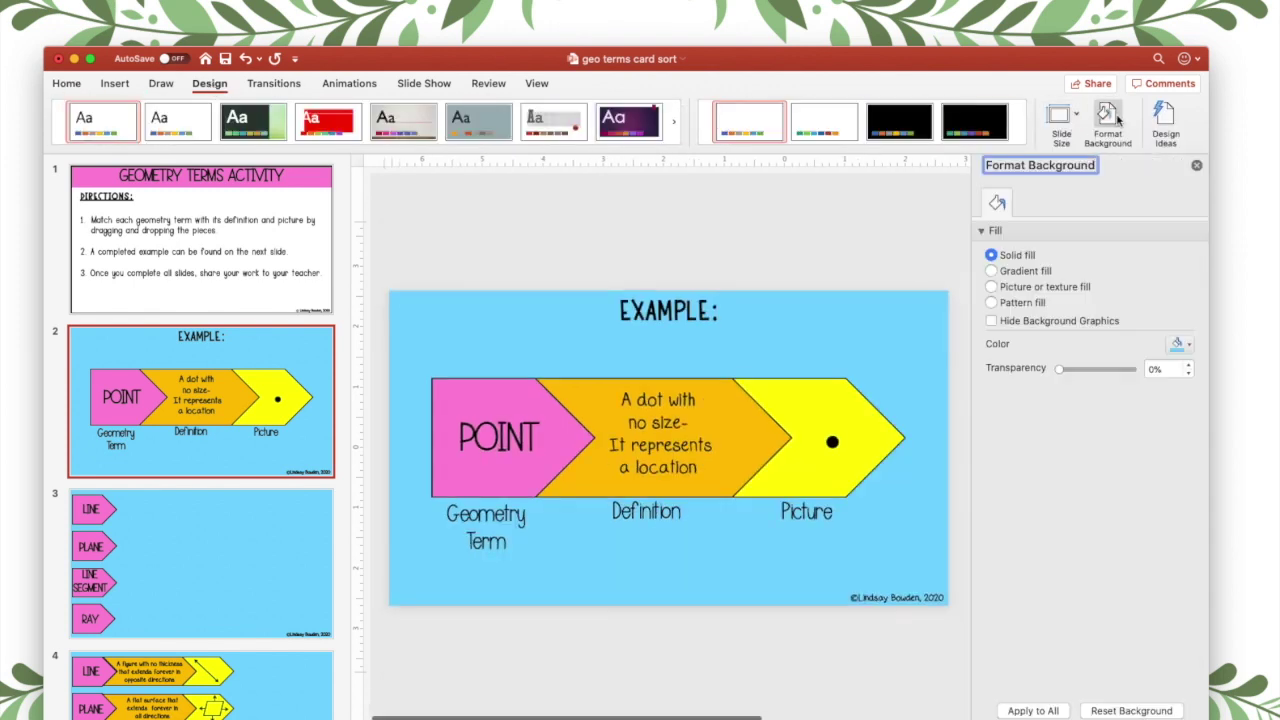
click(1077, 116)
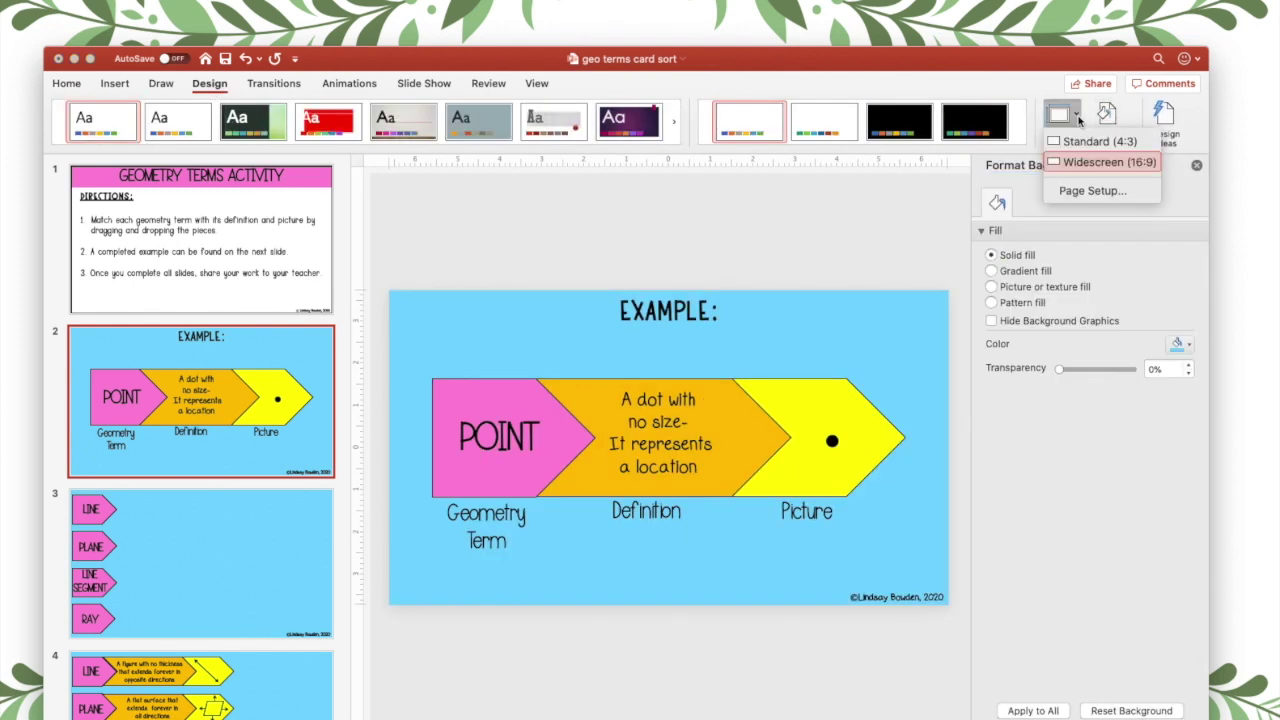
click(1093, 189)
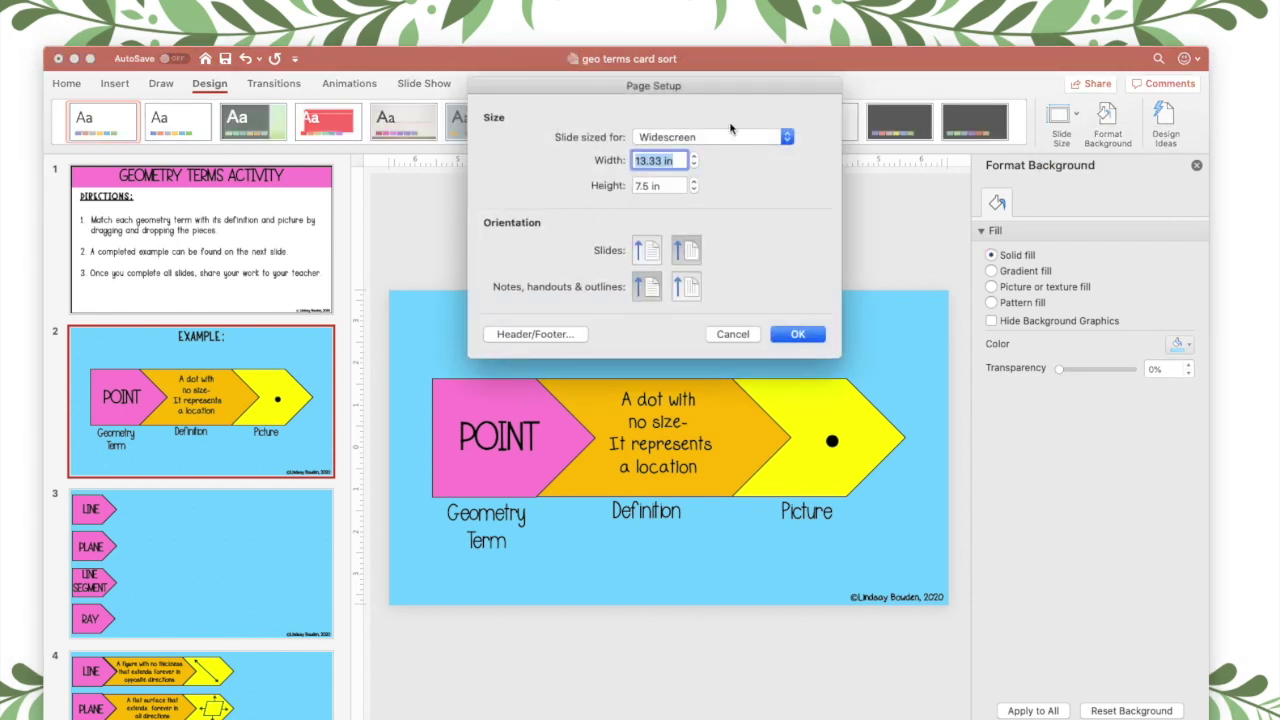
click(666, 139)
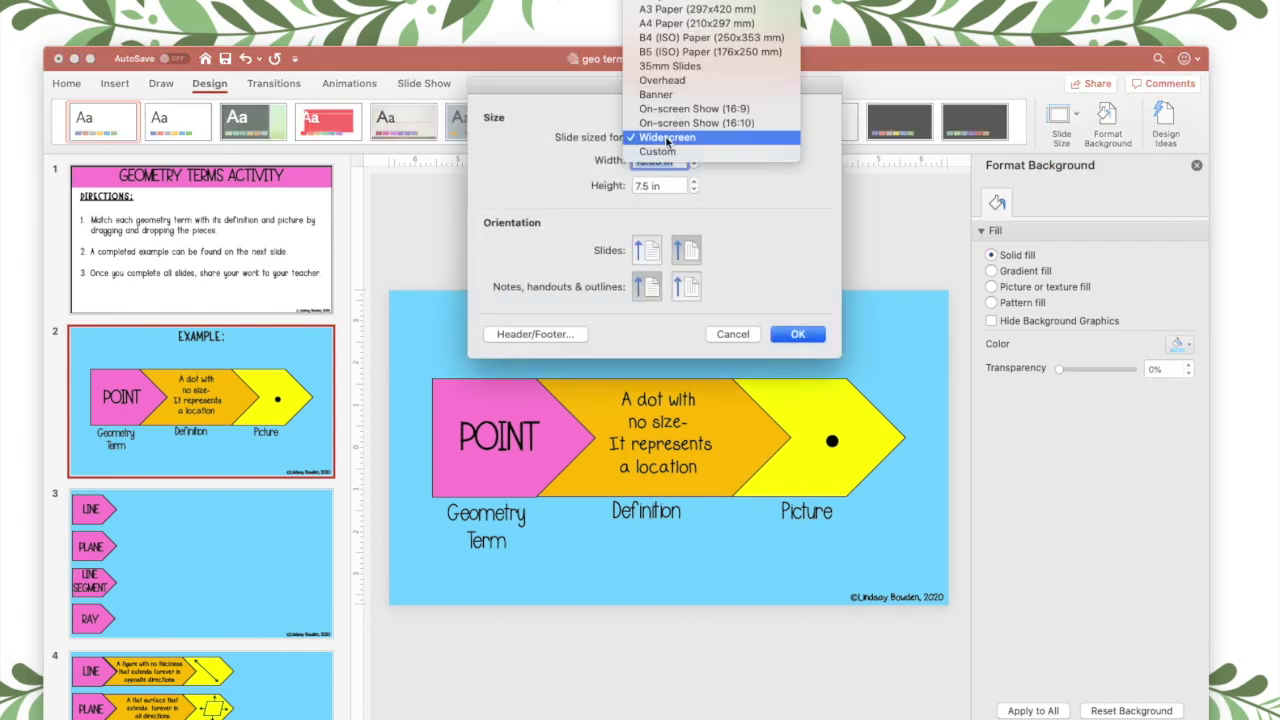
click(666, 139)
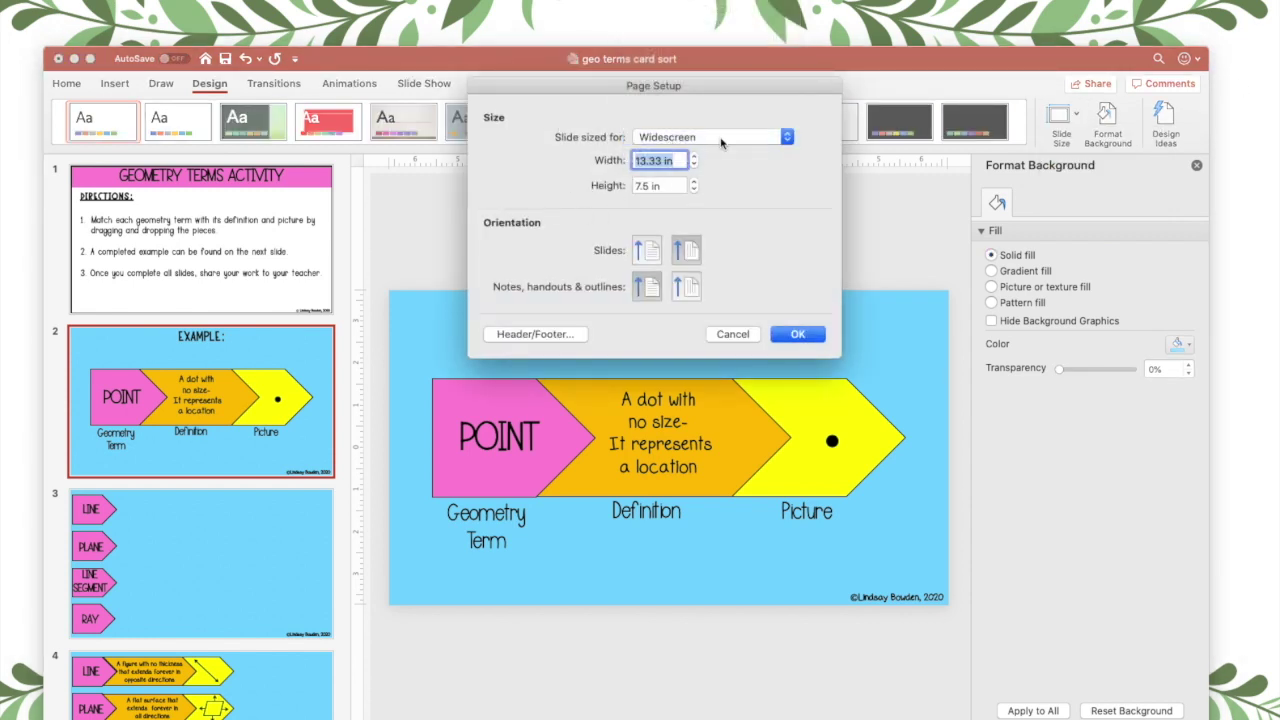
click(798, 335)
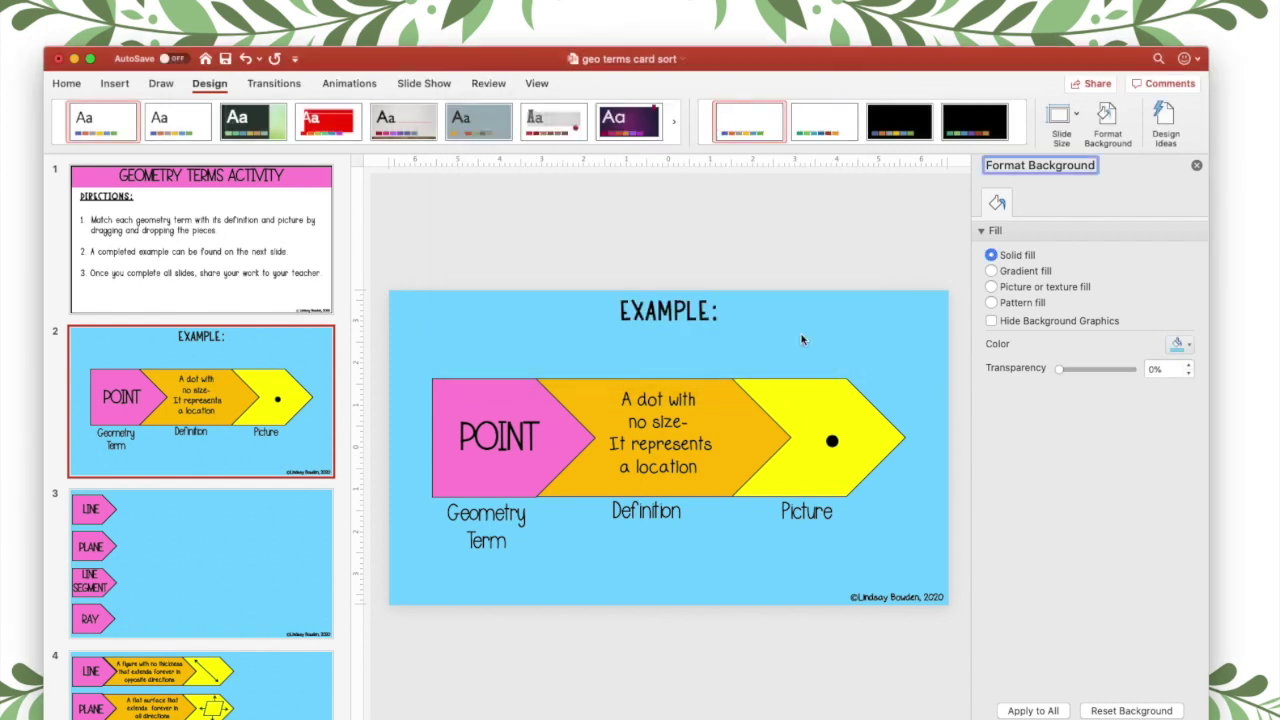
Step: Go to slide 3, select its LINE arrow and look through the available shapes without inserting one
click(206, 636)
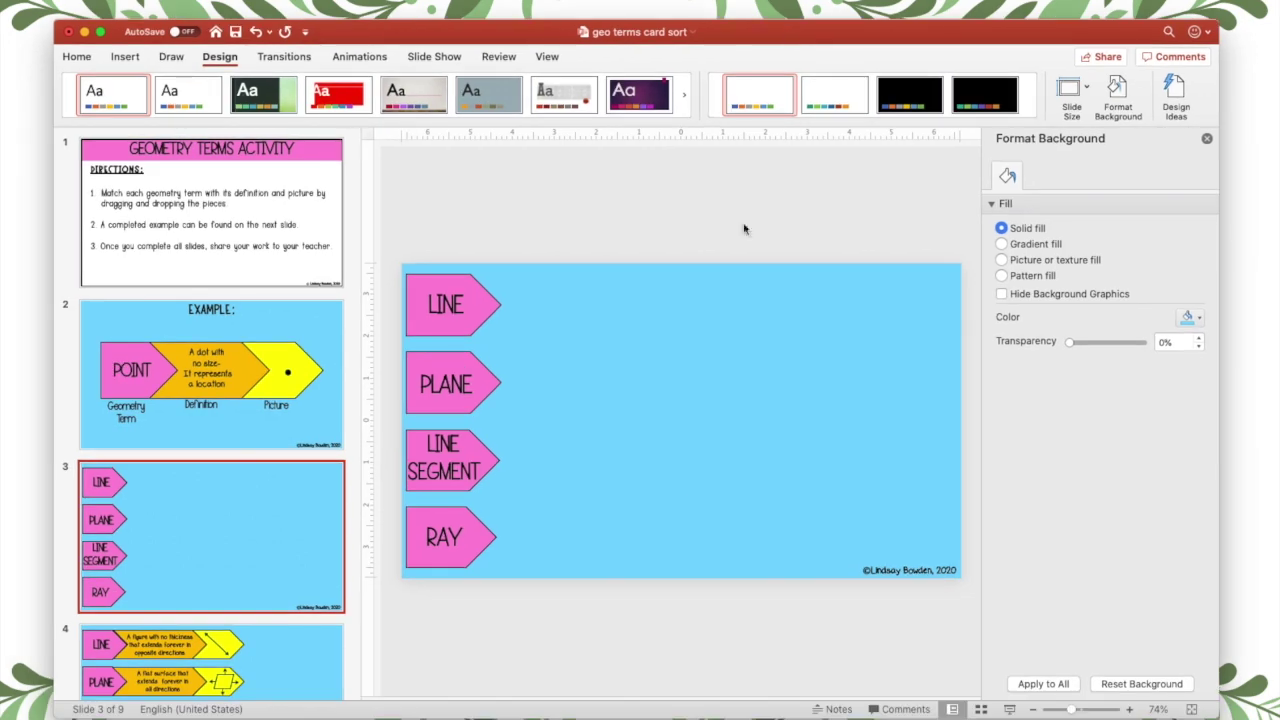
click(484, 302)
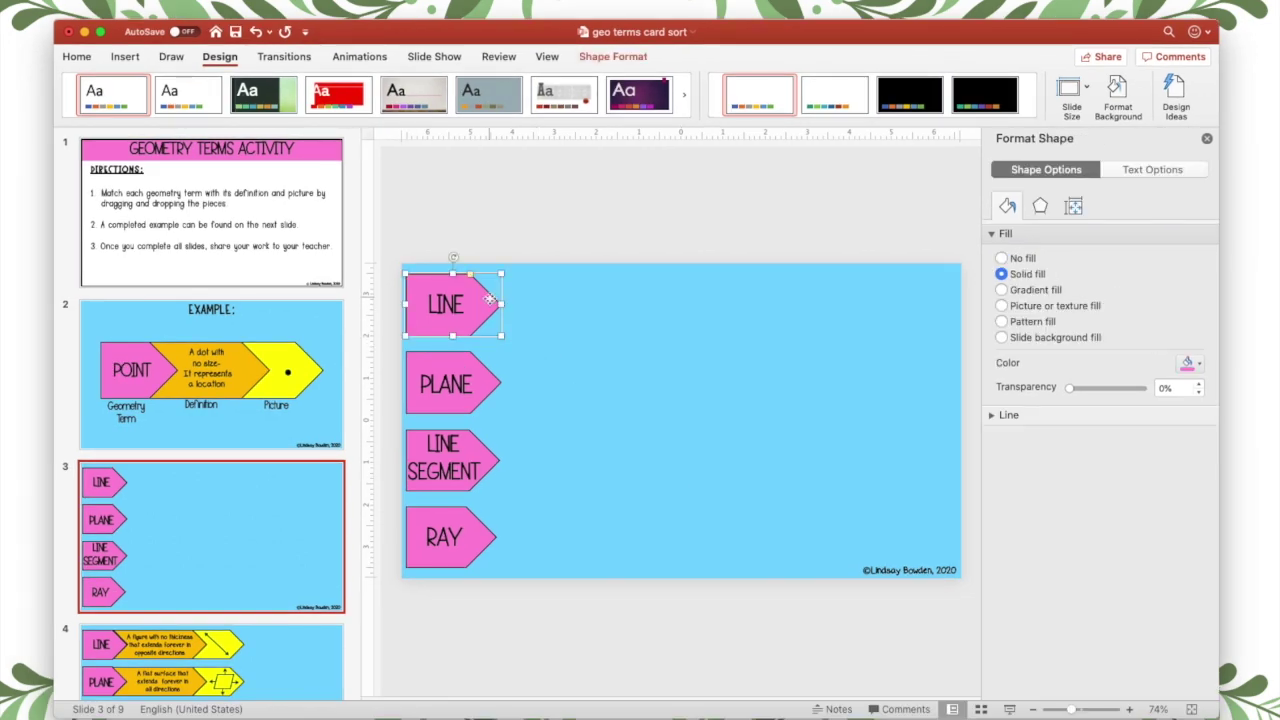
click(124, 57)
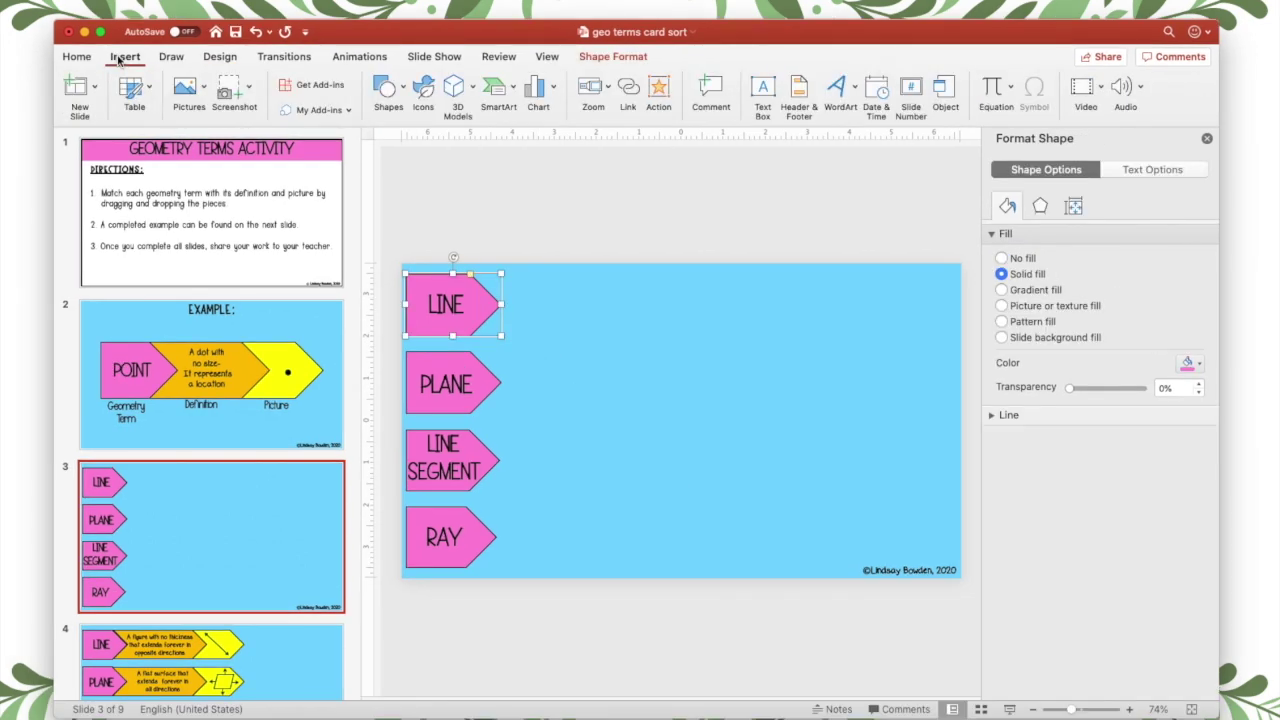
click(401, 91)
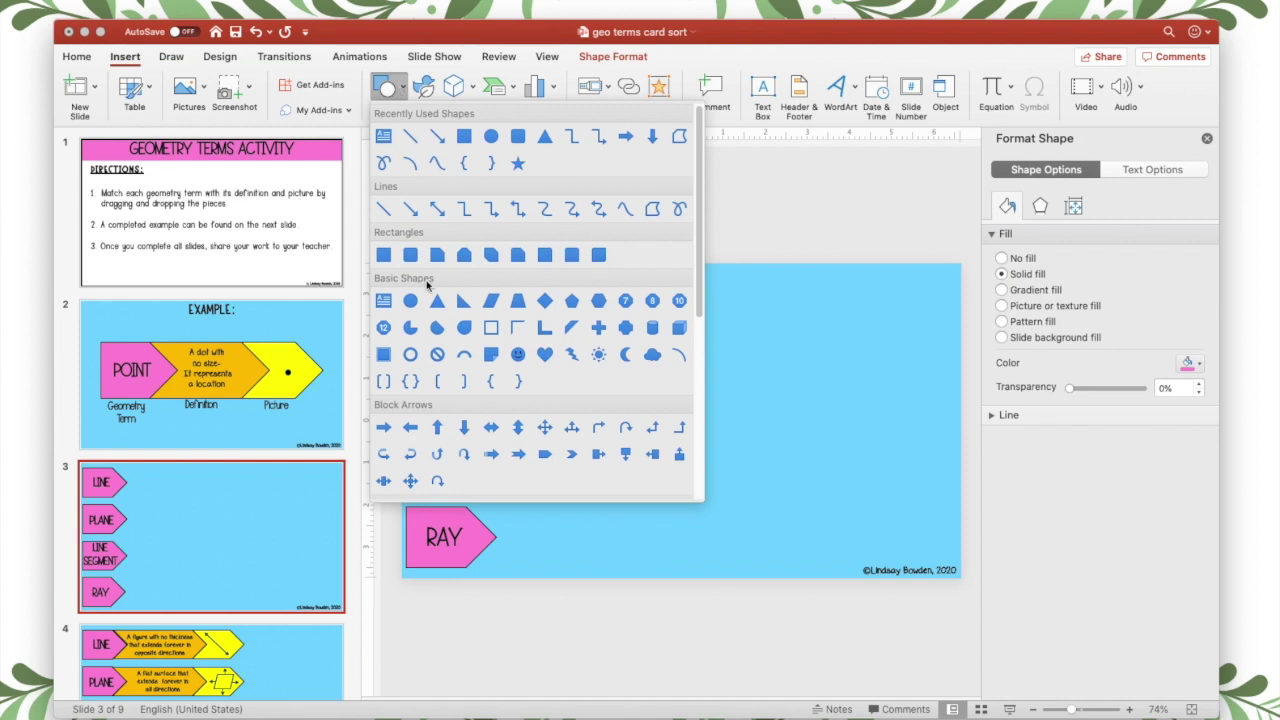
scroll(427, 285, down, 5)
scroll(427, 285, up, 5)
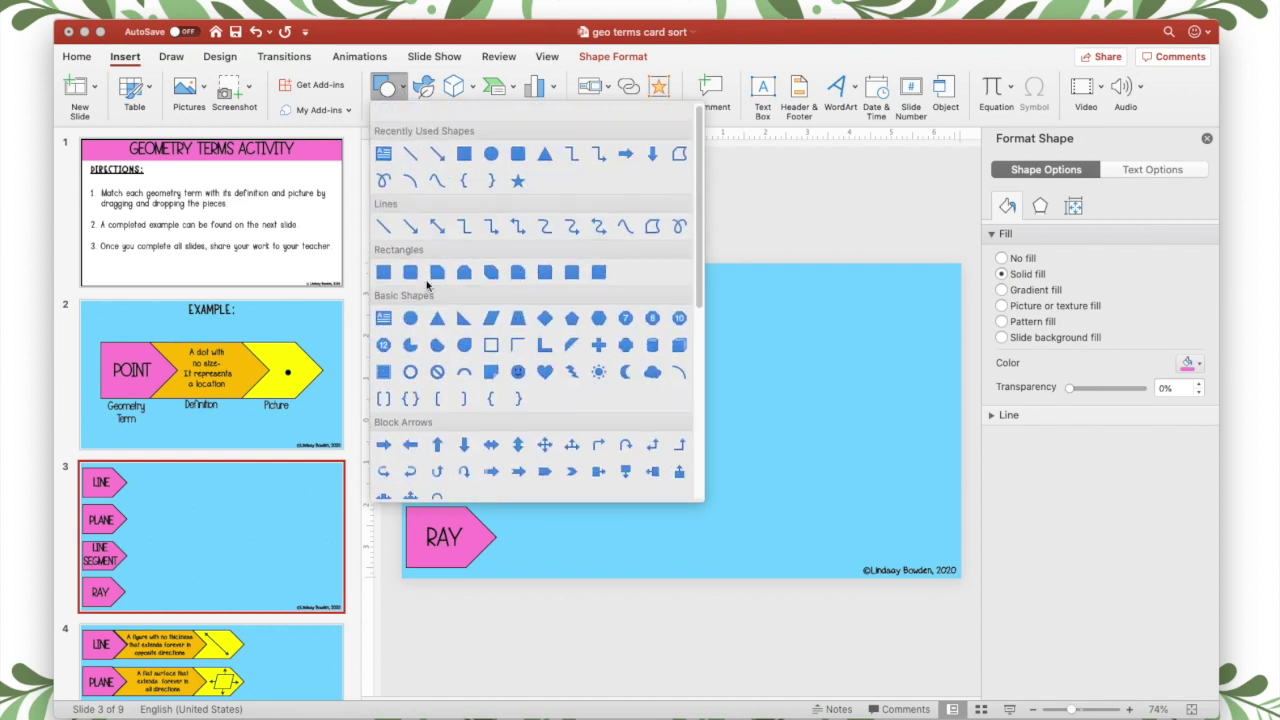
click(886, 370)
click(605, 296)
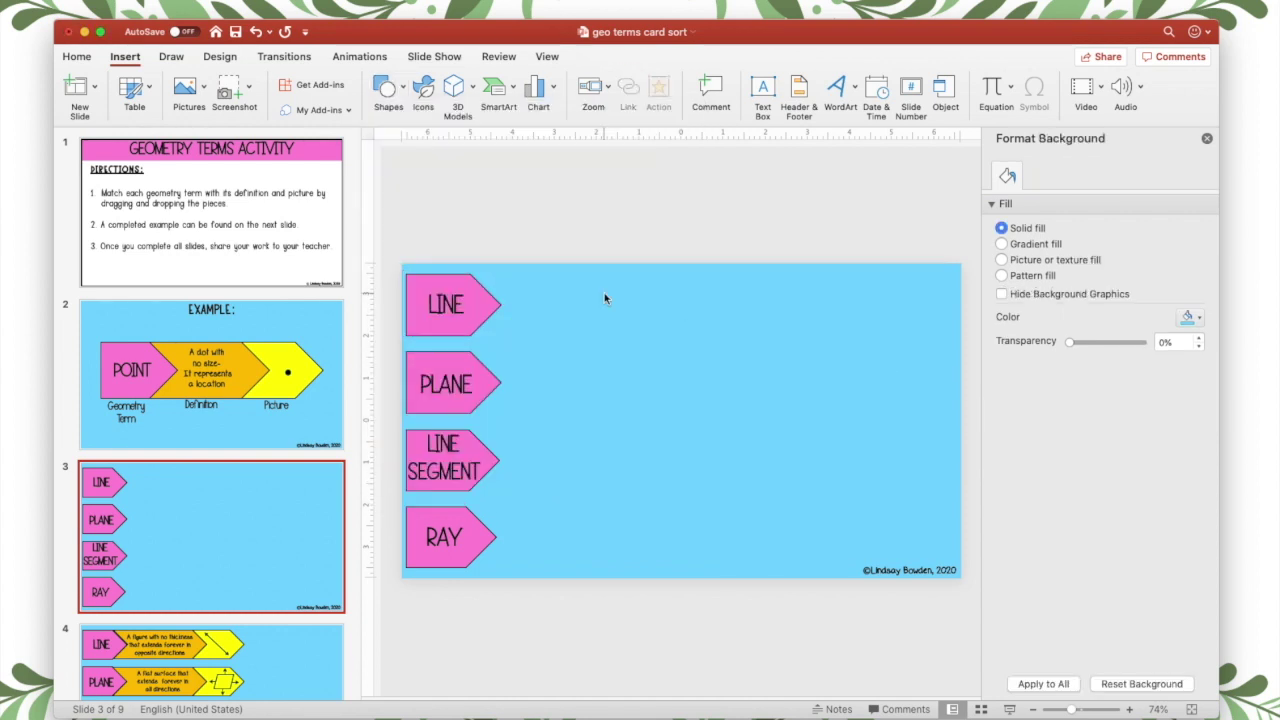
click(487, 290)
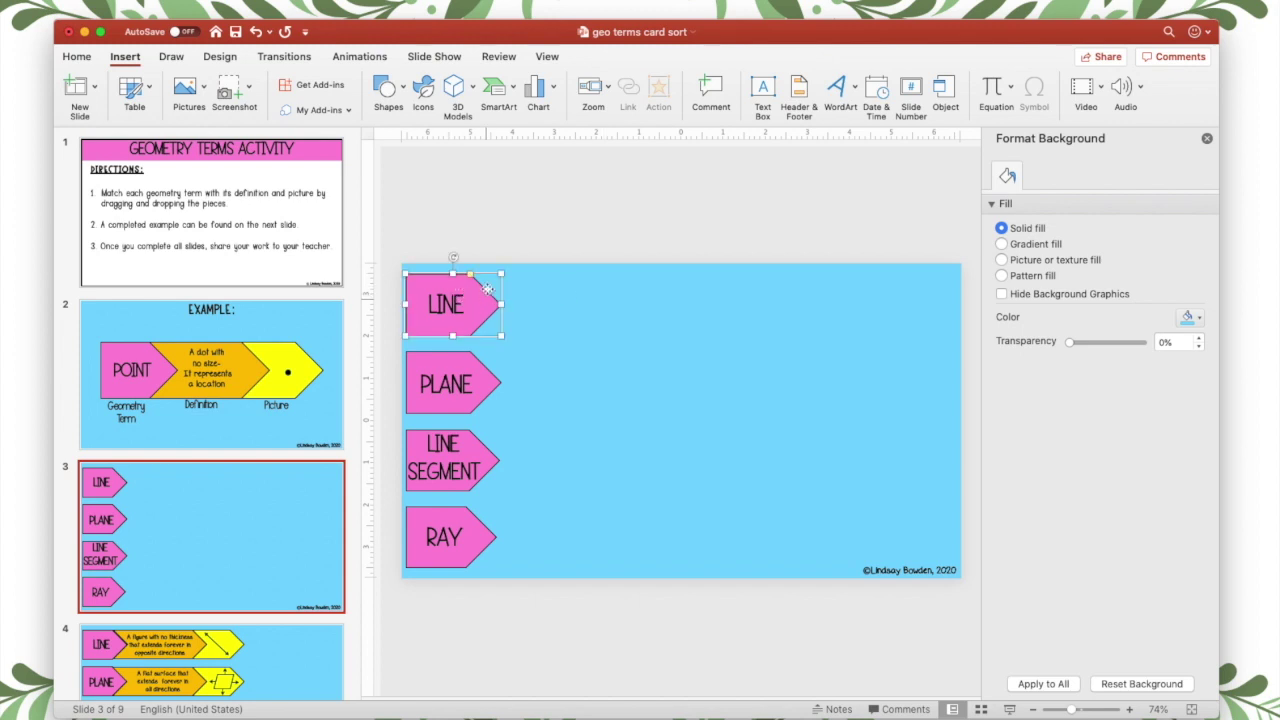
click(511, 342)
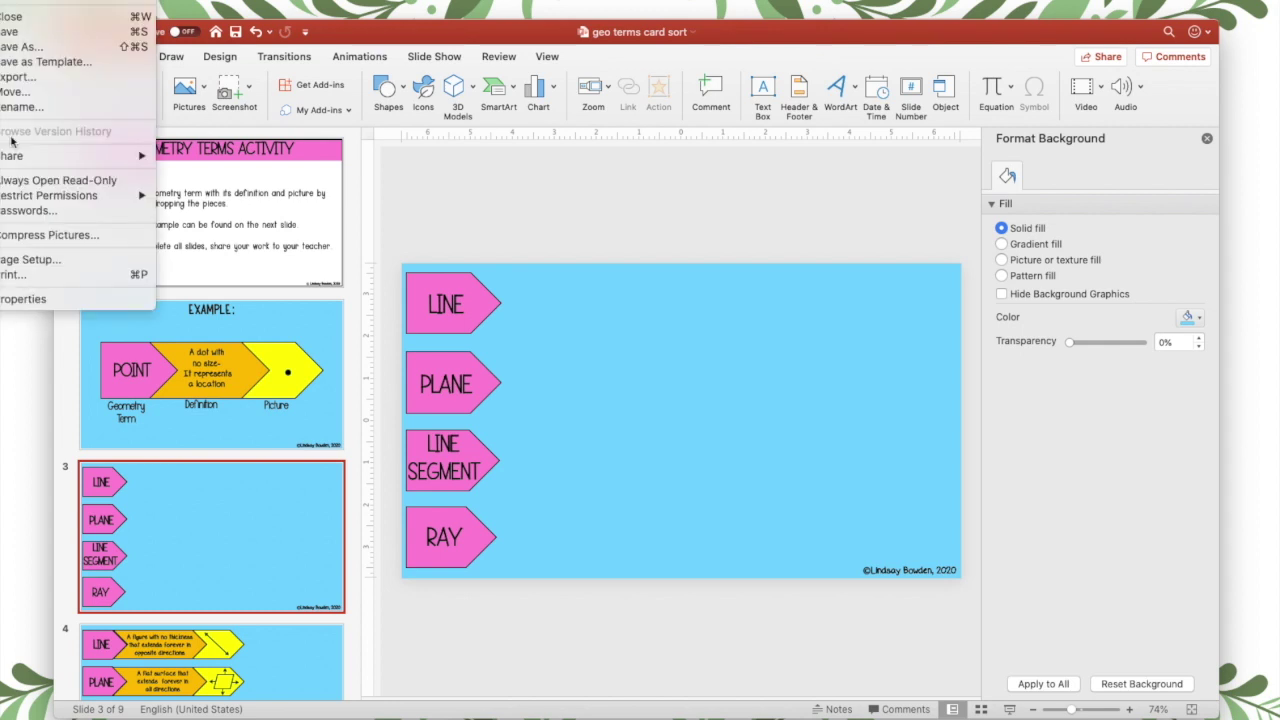
Step: Export slide 3 to the Desktop as a PNG named slide 3
click(40, 80)
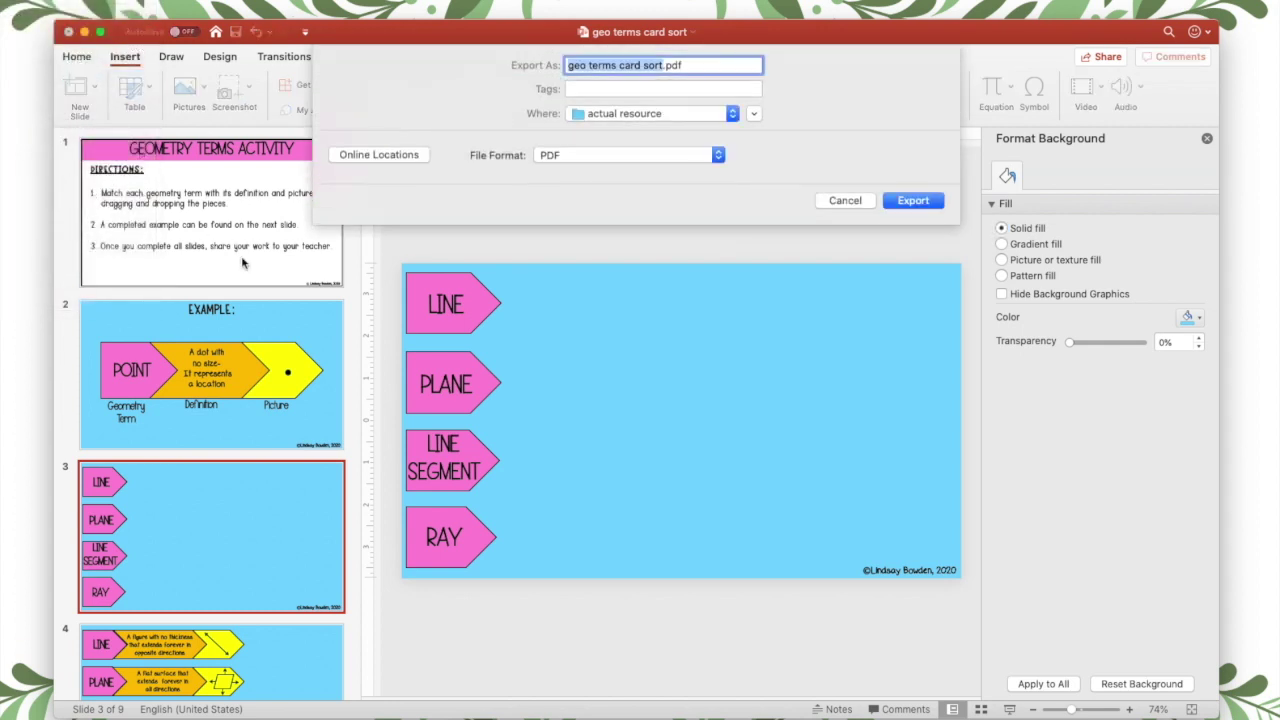
text(slide.3)
click(692, 117)
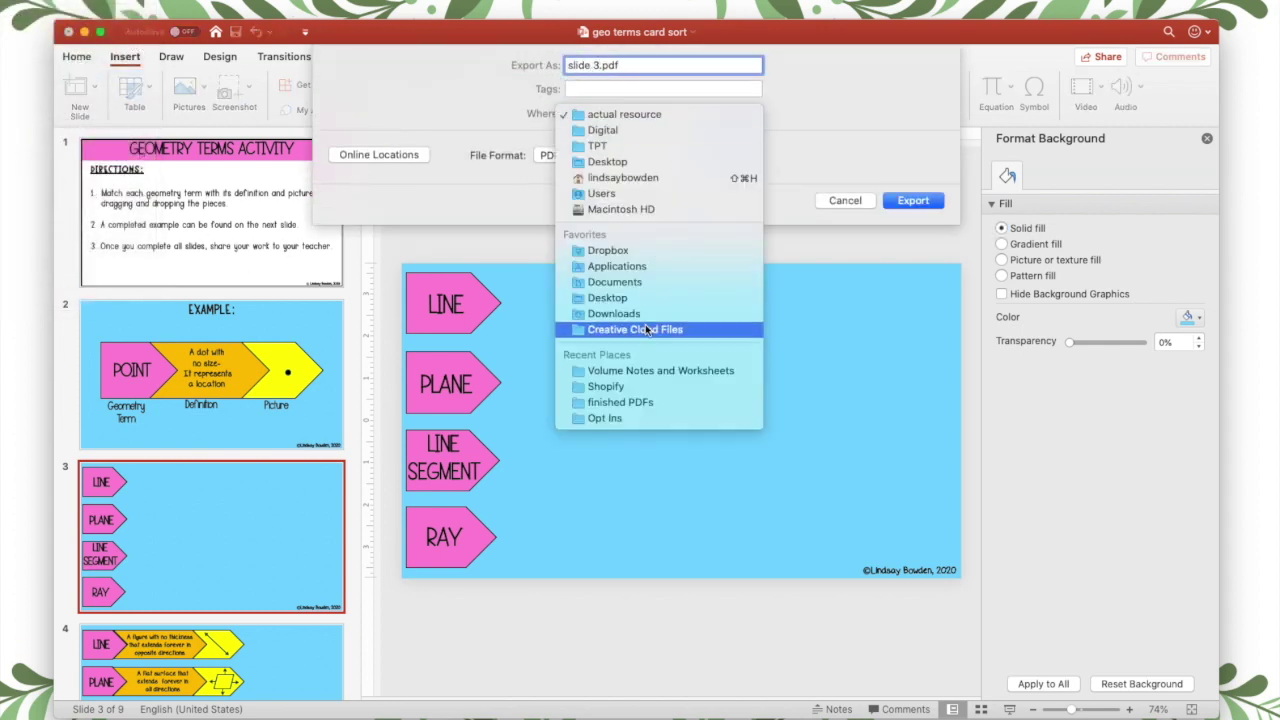
click(614, 296)
click(590, 155)
click(552, 226)
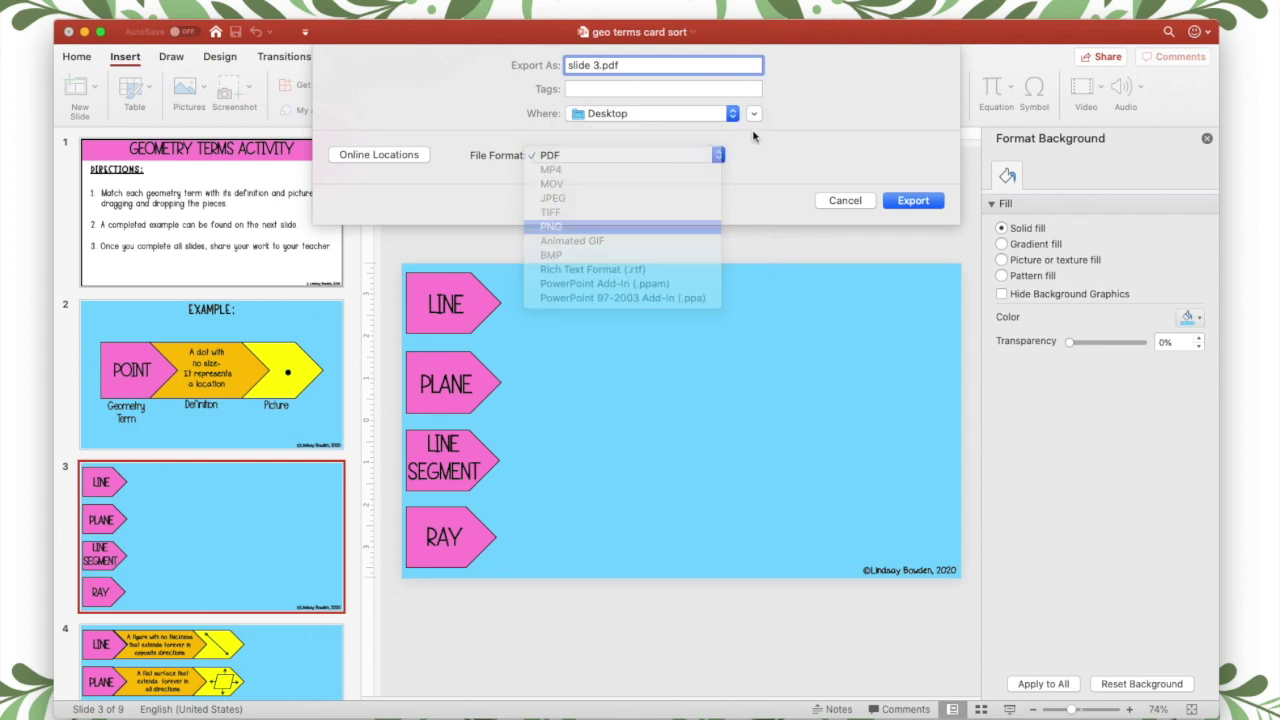
click(912, 274)
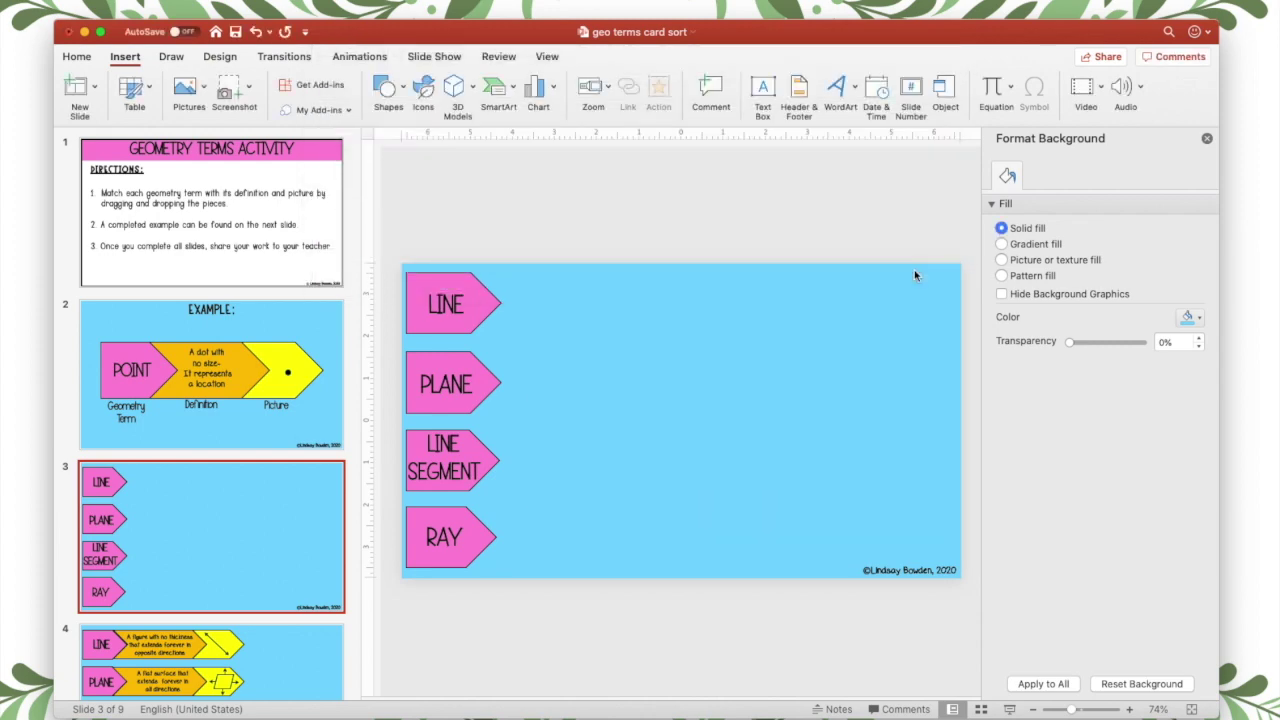
Step: Return to Google Slides, cancel the page setup and set slide 3.png as the blank third slide's background
click(15, 536)
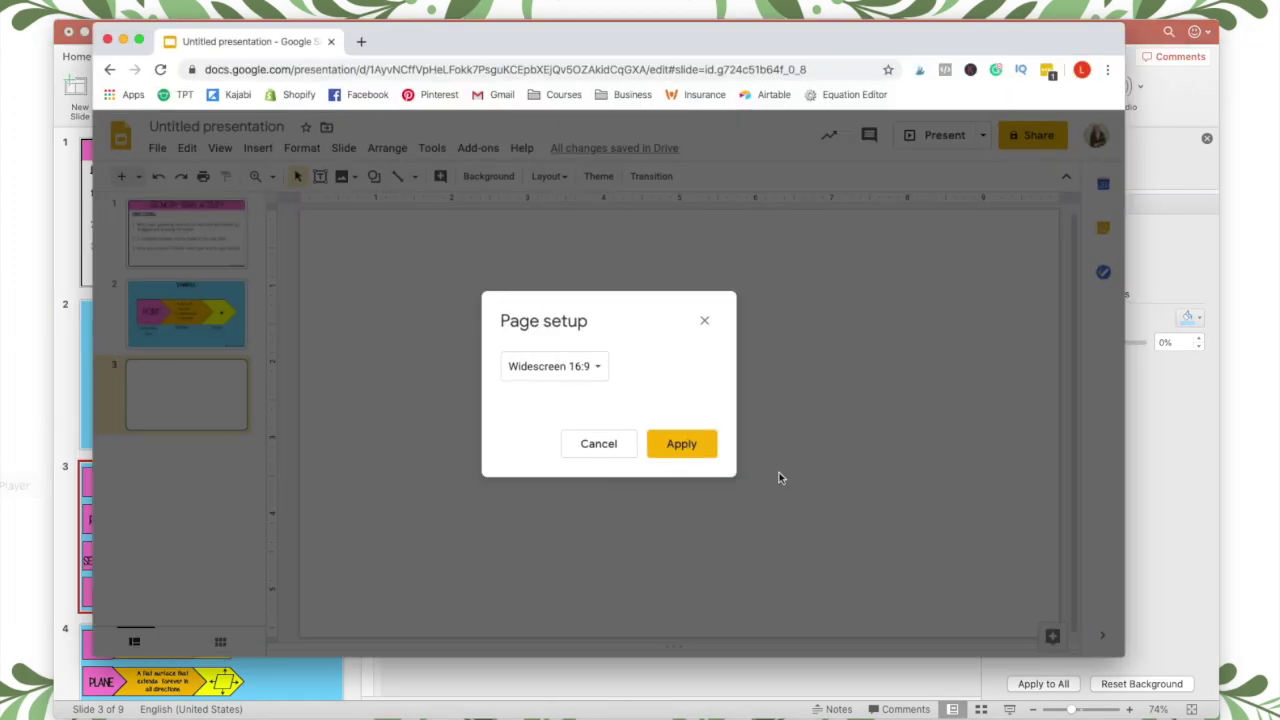
click(630, 450)
click(505, 178)
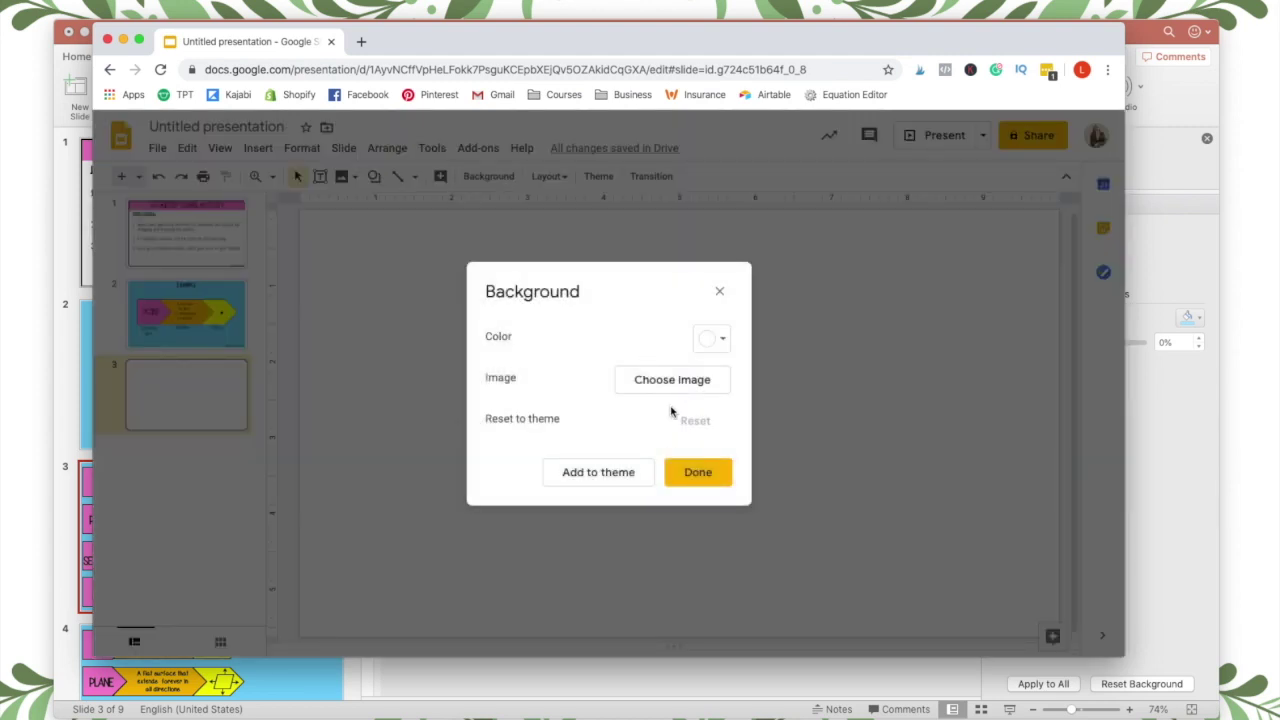
click(672, 378)
click(628, 496)
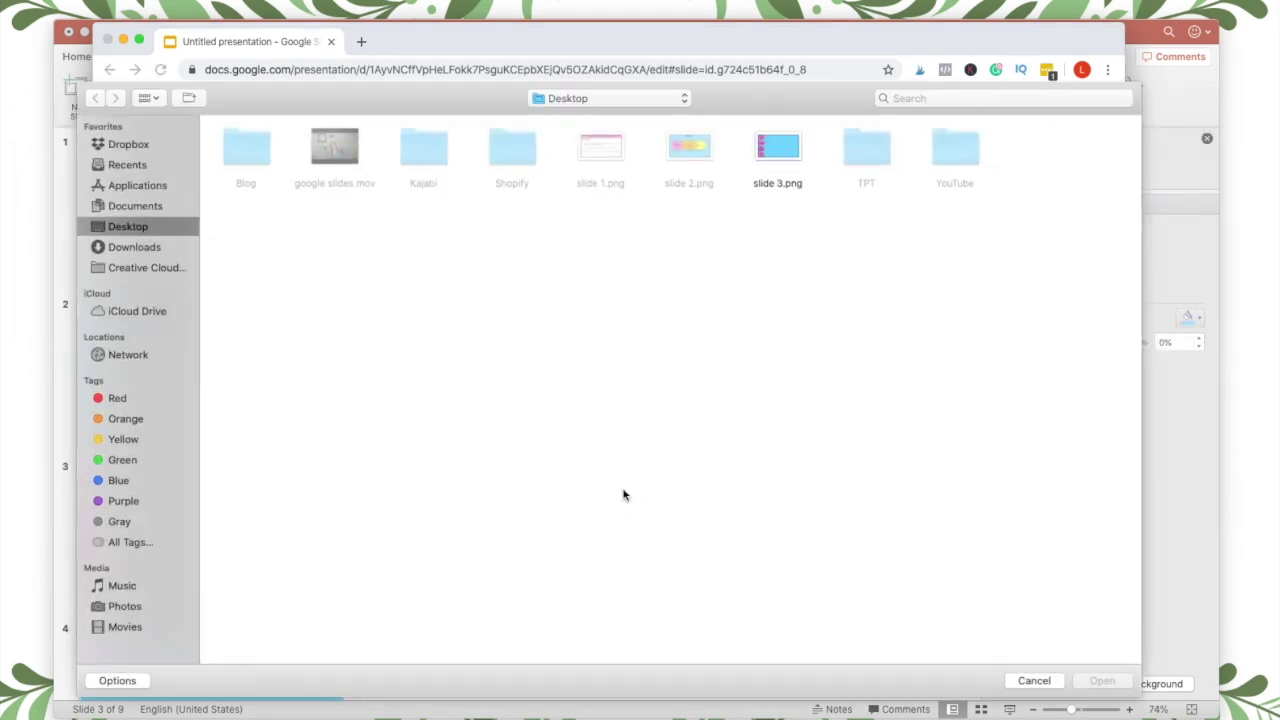
double_click(780, 157)
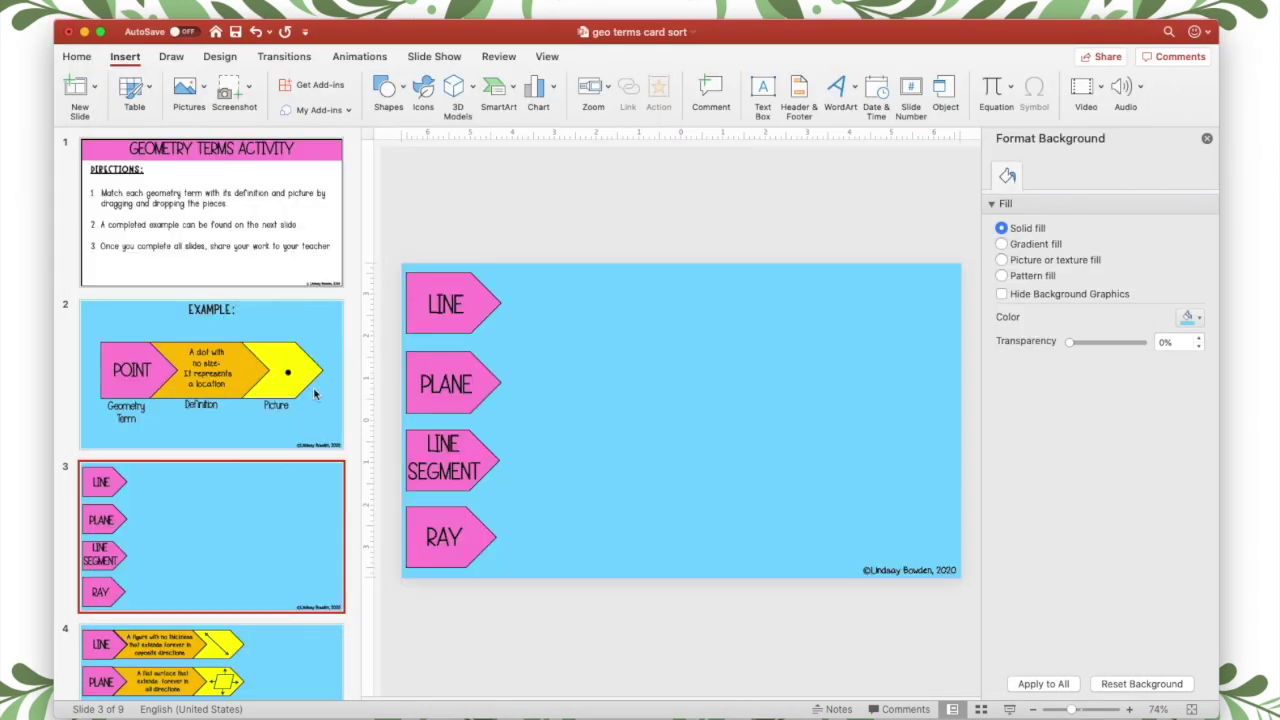
Step: Display slide 4 of the PowerPoint card sort larger by narrowing the slide thumbnails and closing the background formatting options
scroll(313, 393, down, 5)
click(309, 409)
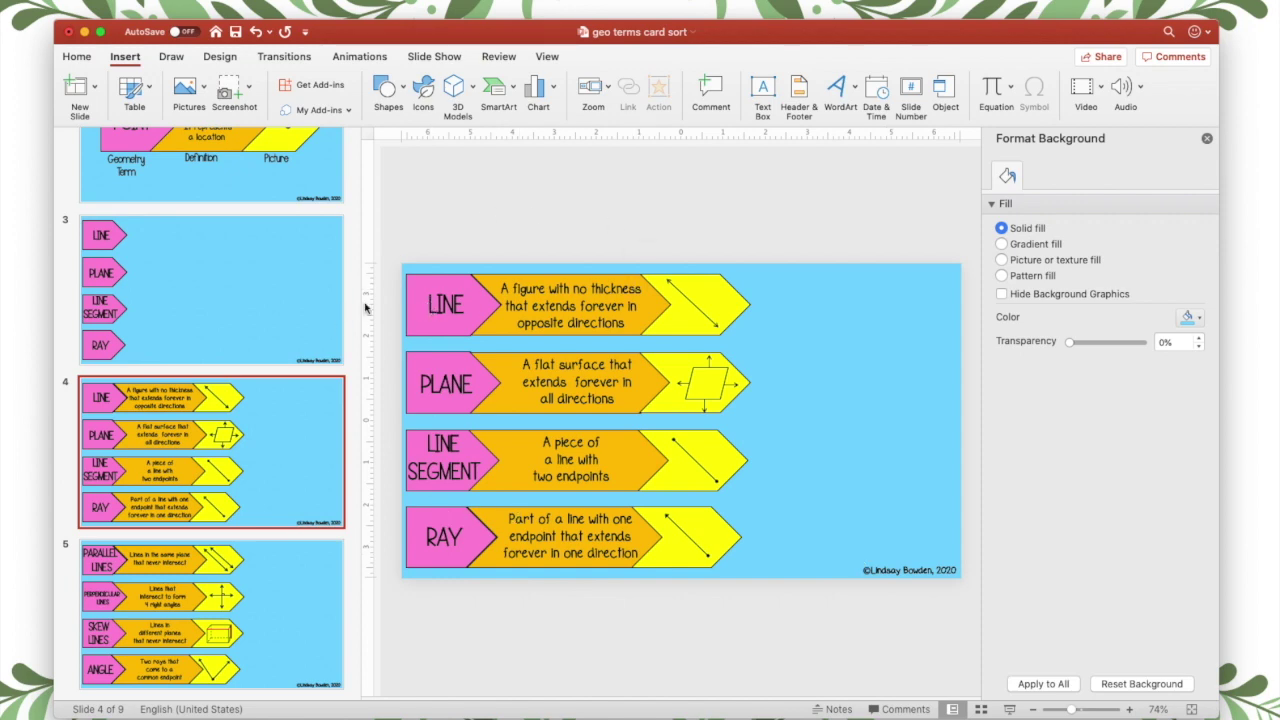
drag(358, 312, 188, 312)
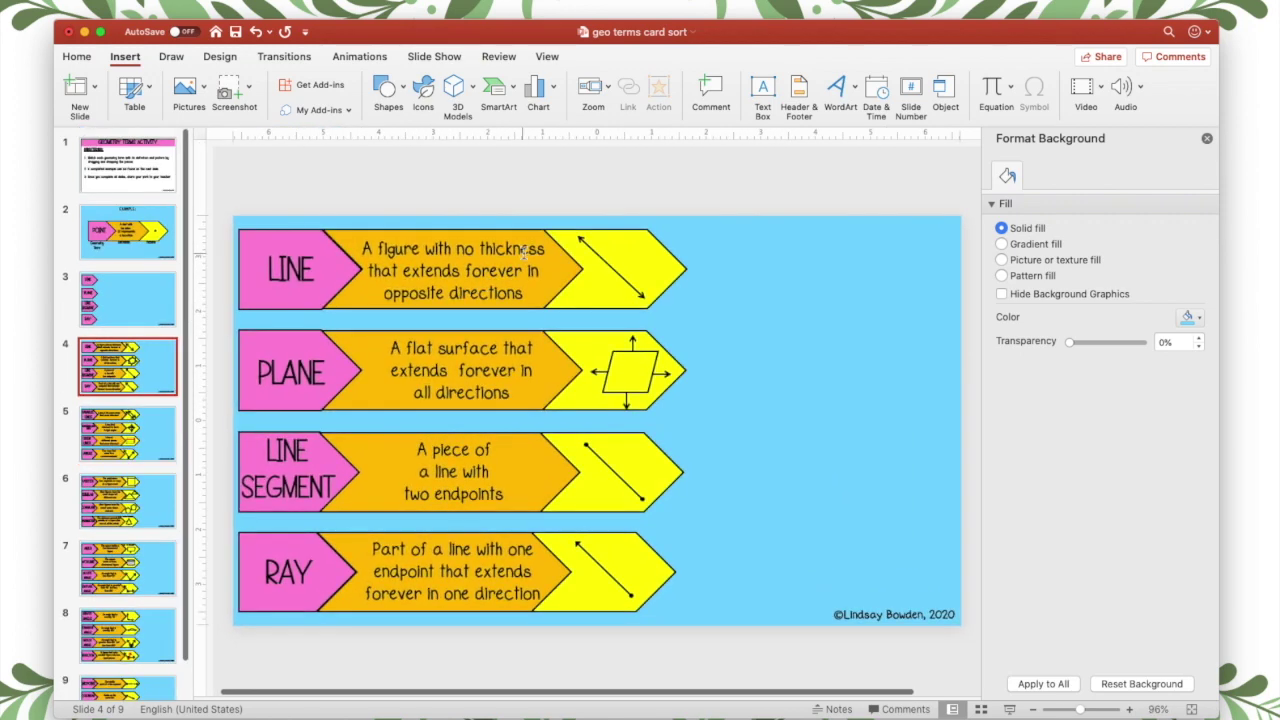
click(1207, 139)
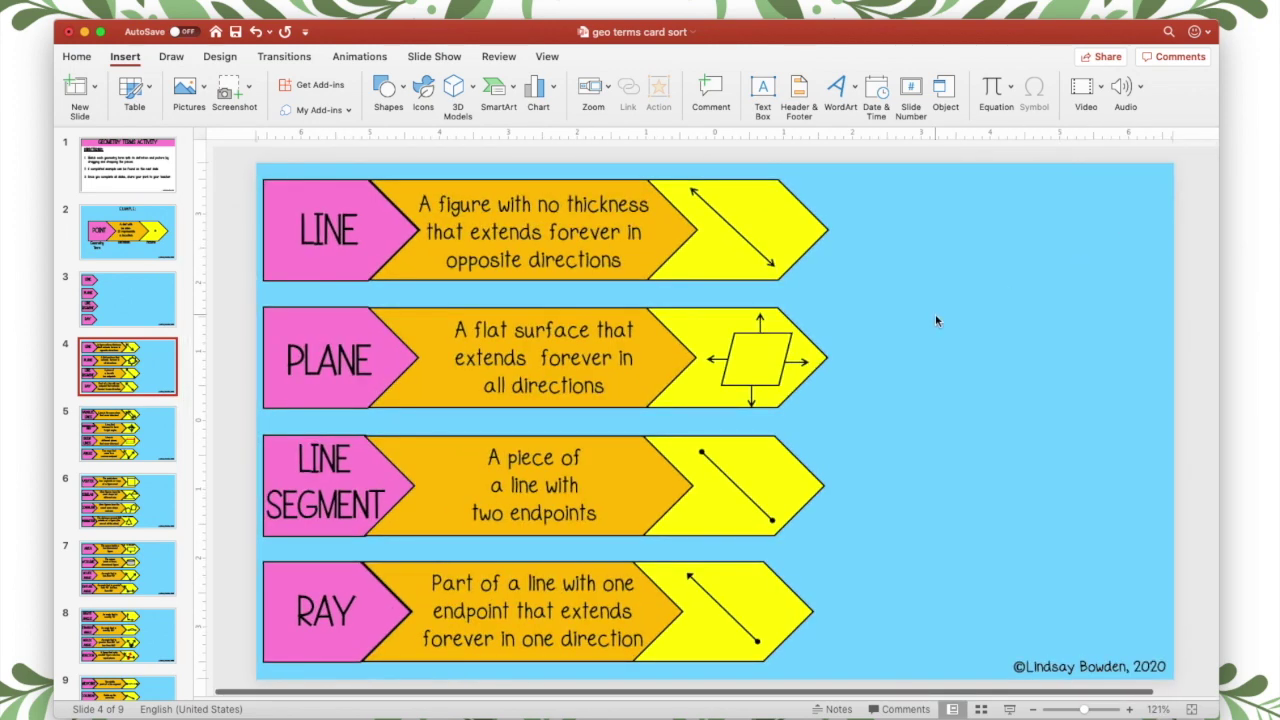
Step: Ungroup the LINE row's orange definition piece and move its arrow and text together into the blank area beside the rows
mouse_move(634, 185)
mouse_down()
mouse_move(712, 190)
mouse_move(635, 183)
mouse_up()
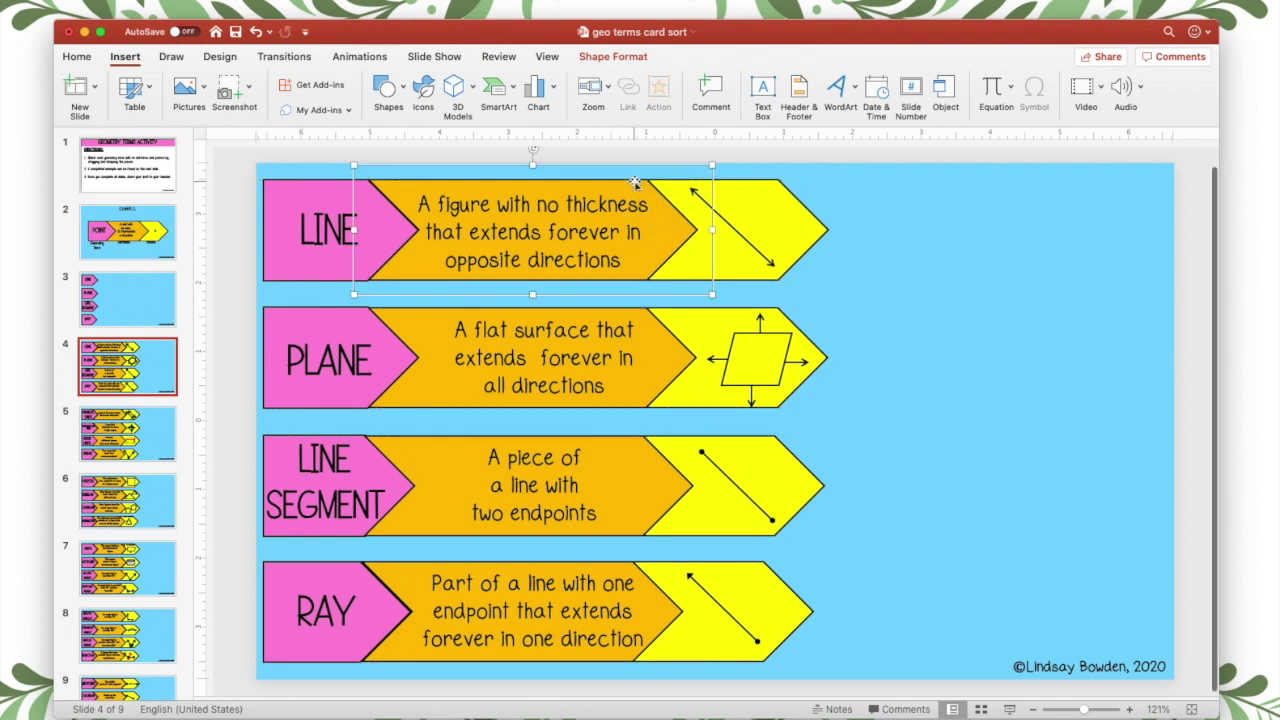
click(416, 204)
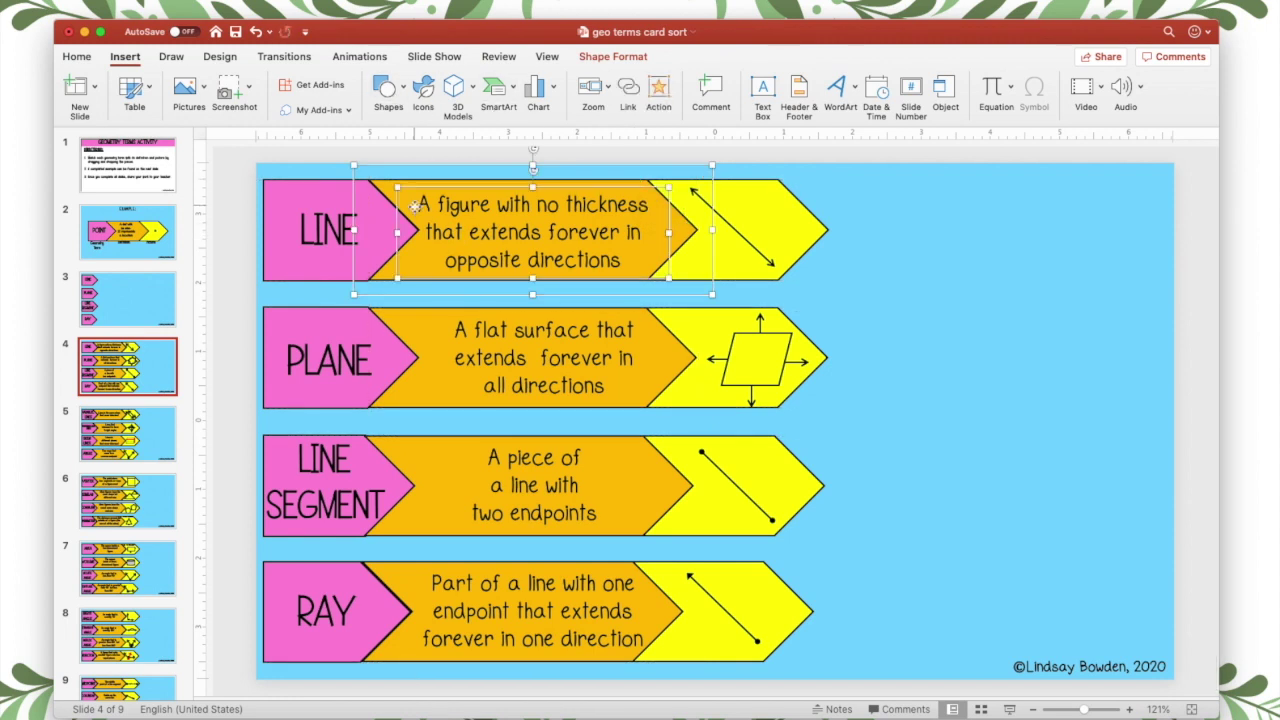
click(914, 268)
click(484, 205)
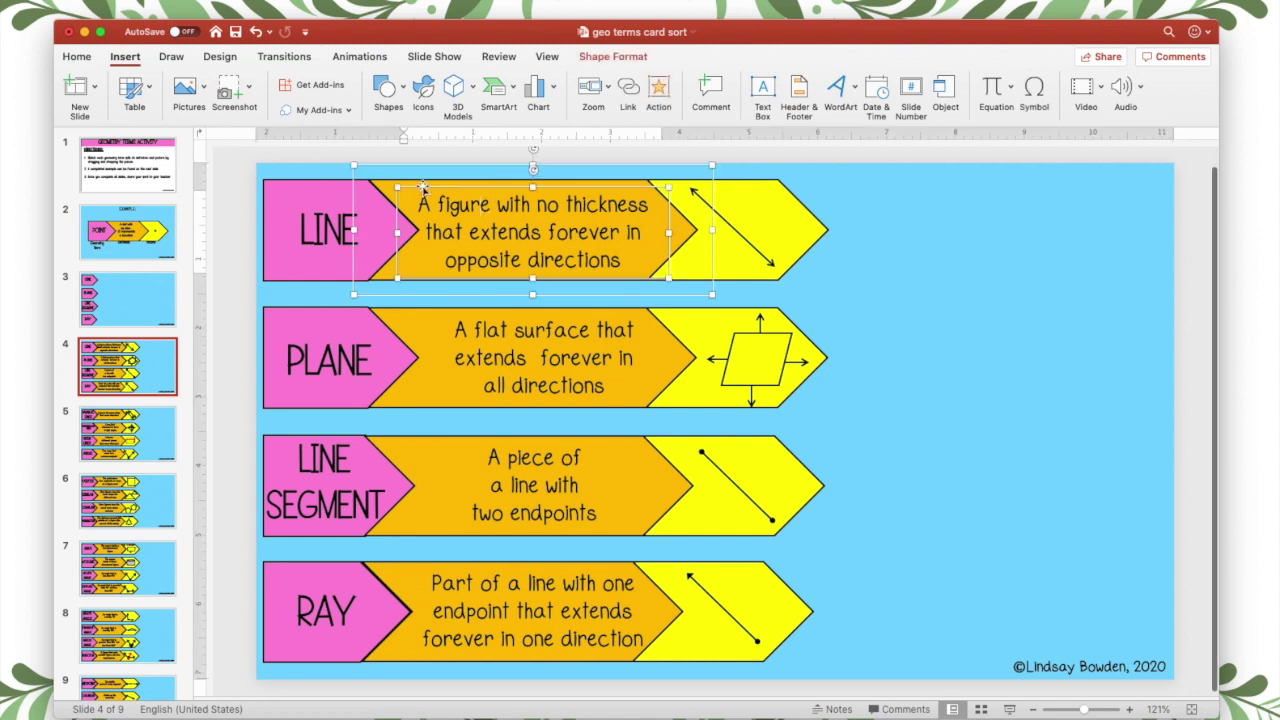
right_click(357, 187)
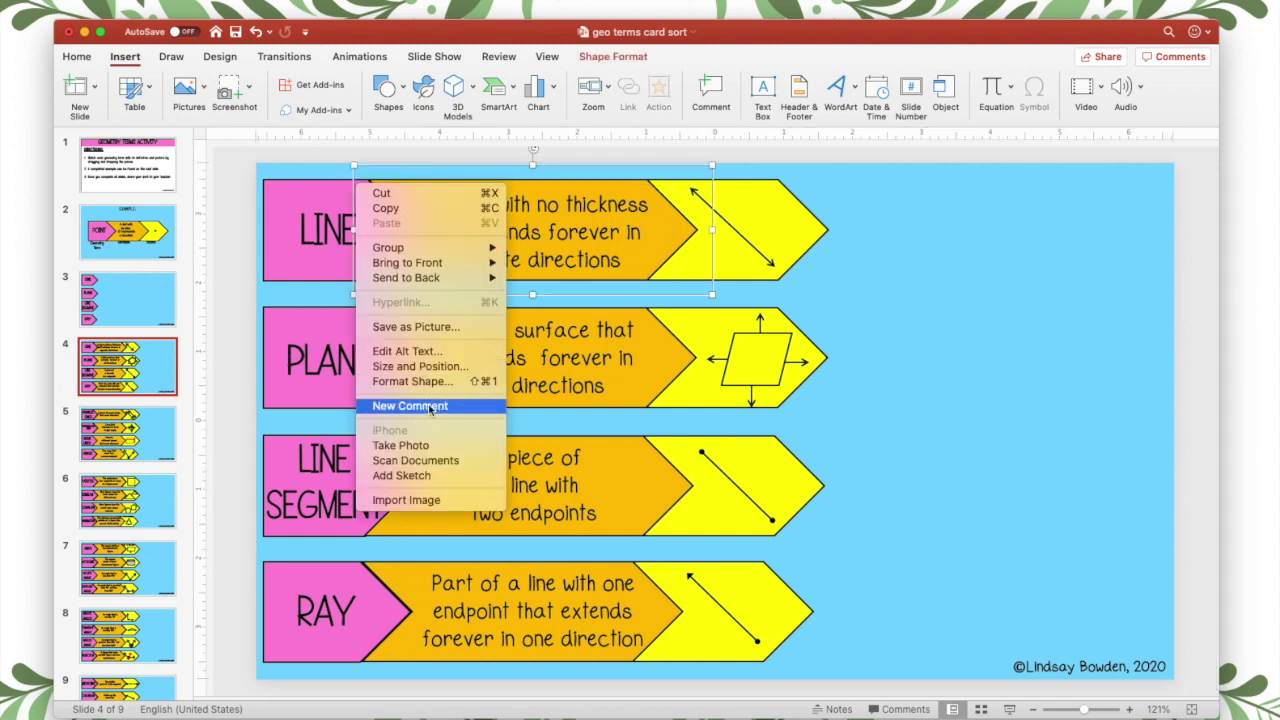
click(622, 205)
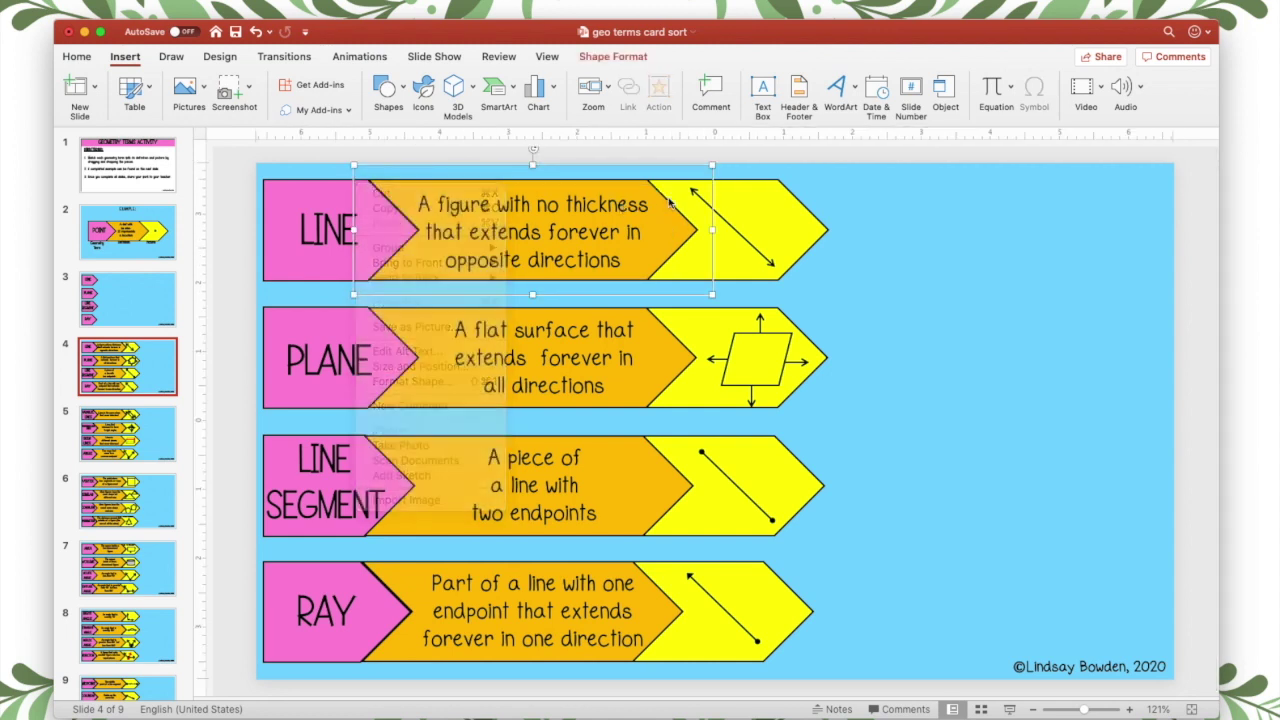
right_click(545, 186)
mouse_move(610, 250)
click(718, 287)
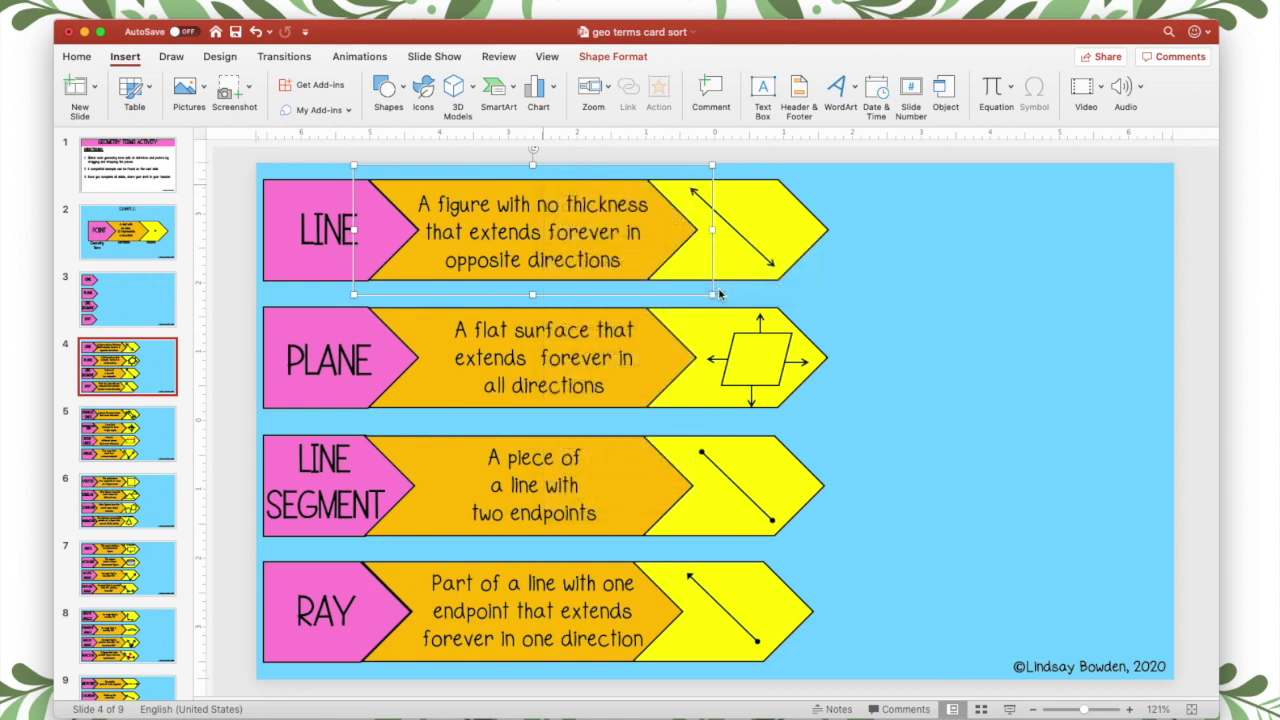
drag(574, 188, 1050, 302)
Step: Group the moved orange arrow with its LINE definition text into one object
mouse_move(1158, 356)
mouse_down()
mouse_move(1160, 392)
mouse_move(1159, 355)
mouse_up()
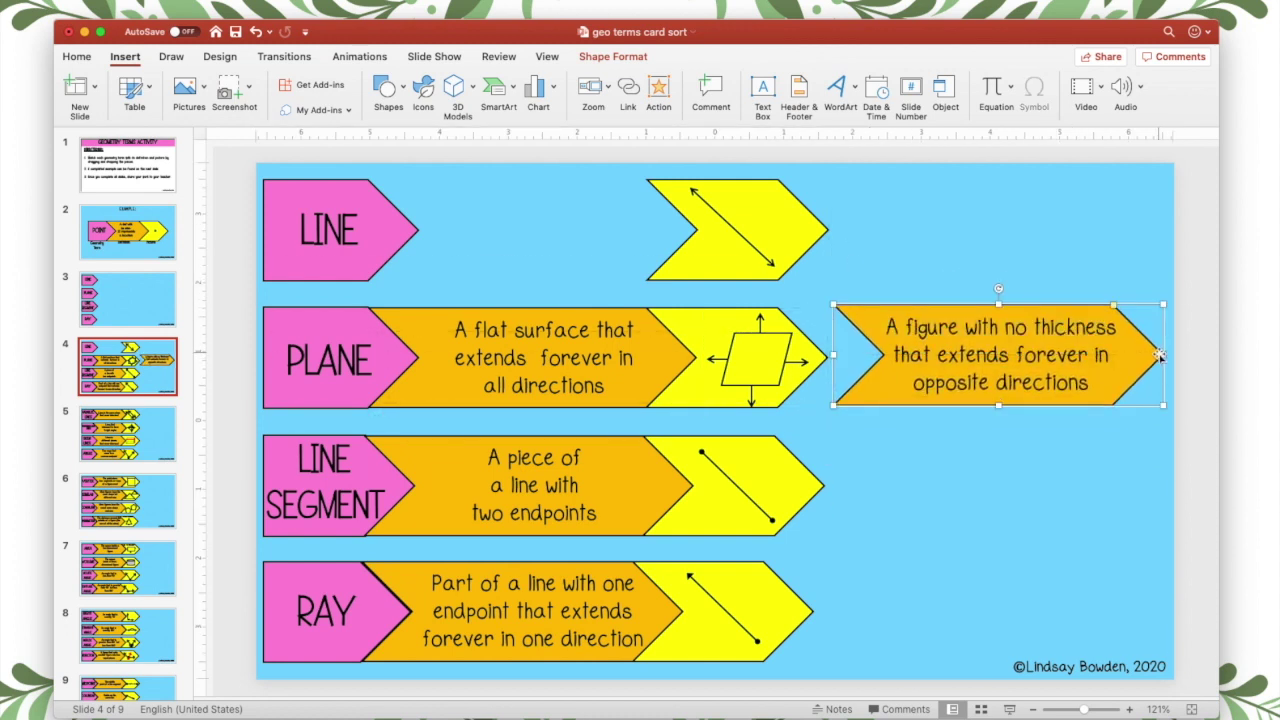
click(1050, 350)
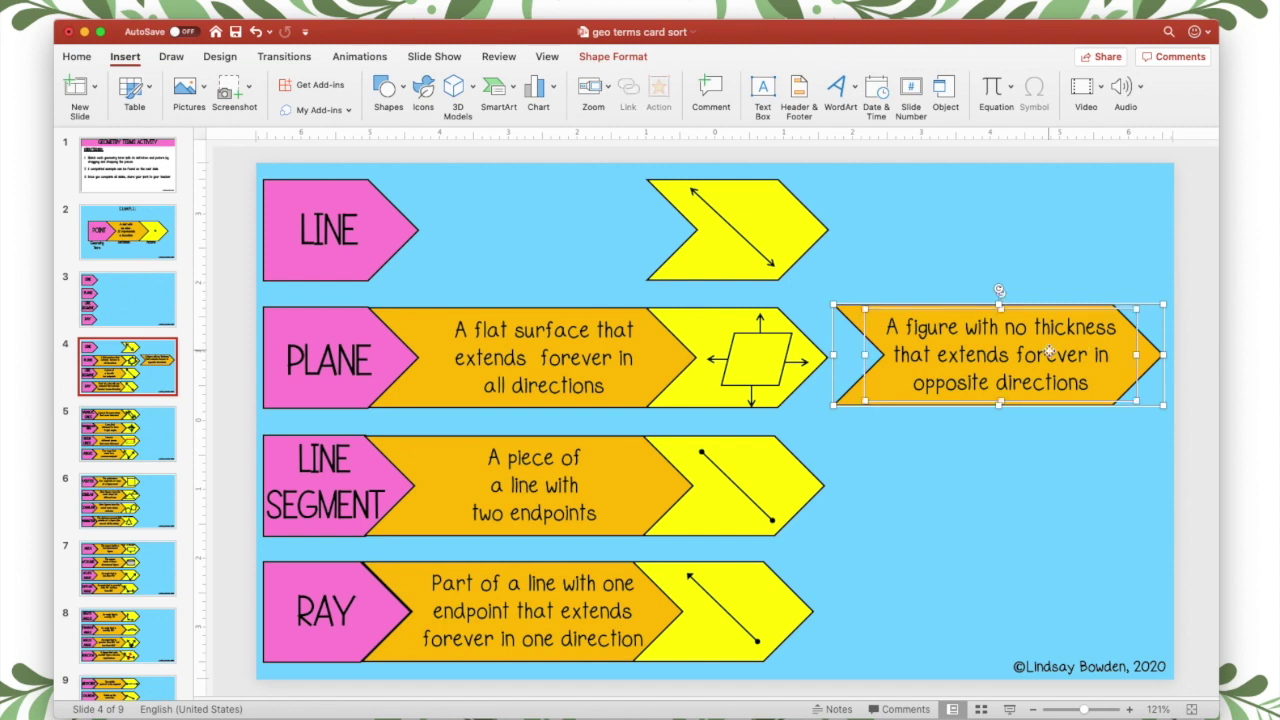
right_click(1063, 303)
mouse_move(1110, 364)
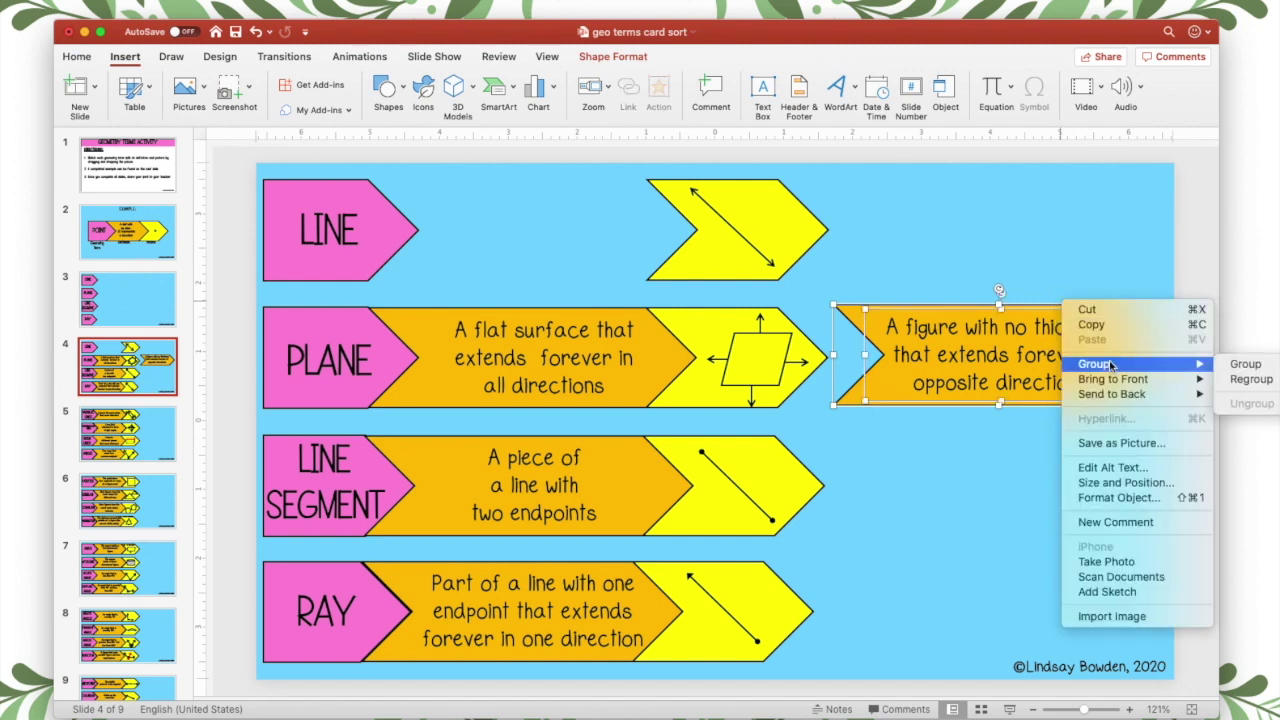
click(1245, 364)
click(1036, 497)
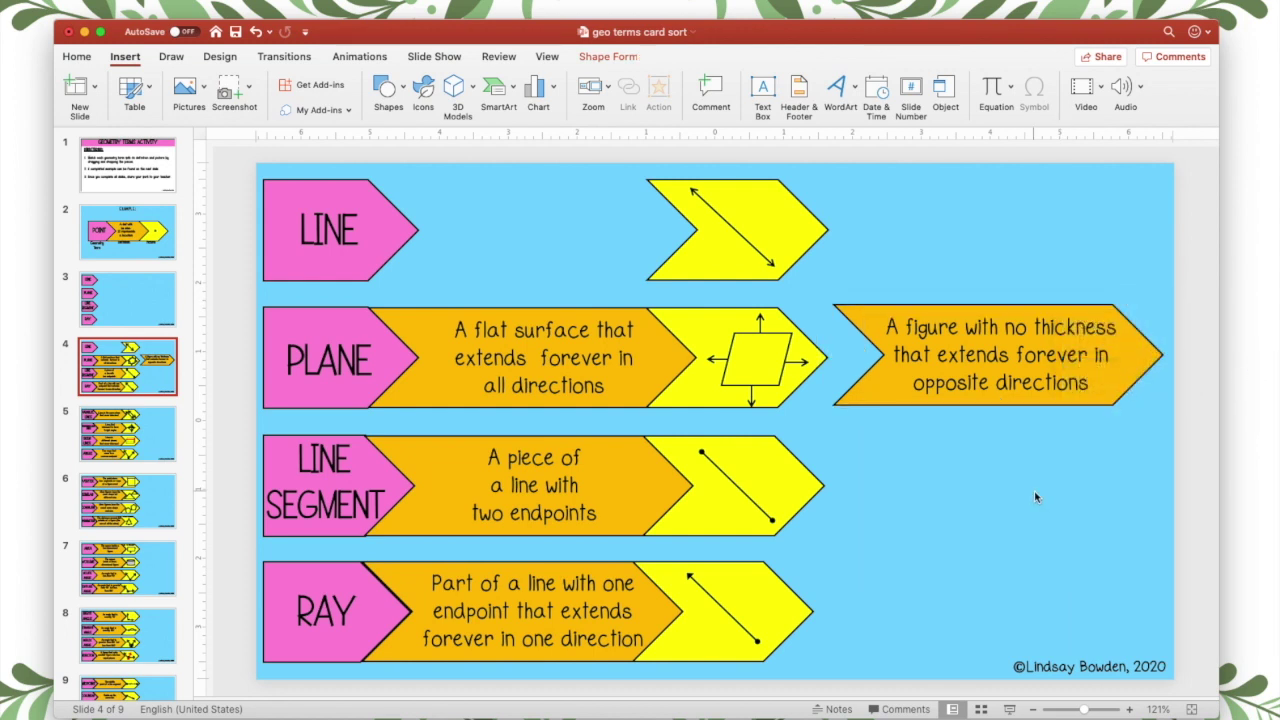
Step: Move the grouped LINE definition piece as one object, shifting it slightly up and to the left in the blank area
click(1016, 354)
drag(1016, 354, 1048, 378)
drag(1048, 295, 1020, 261)
click(1018, 418)
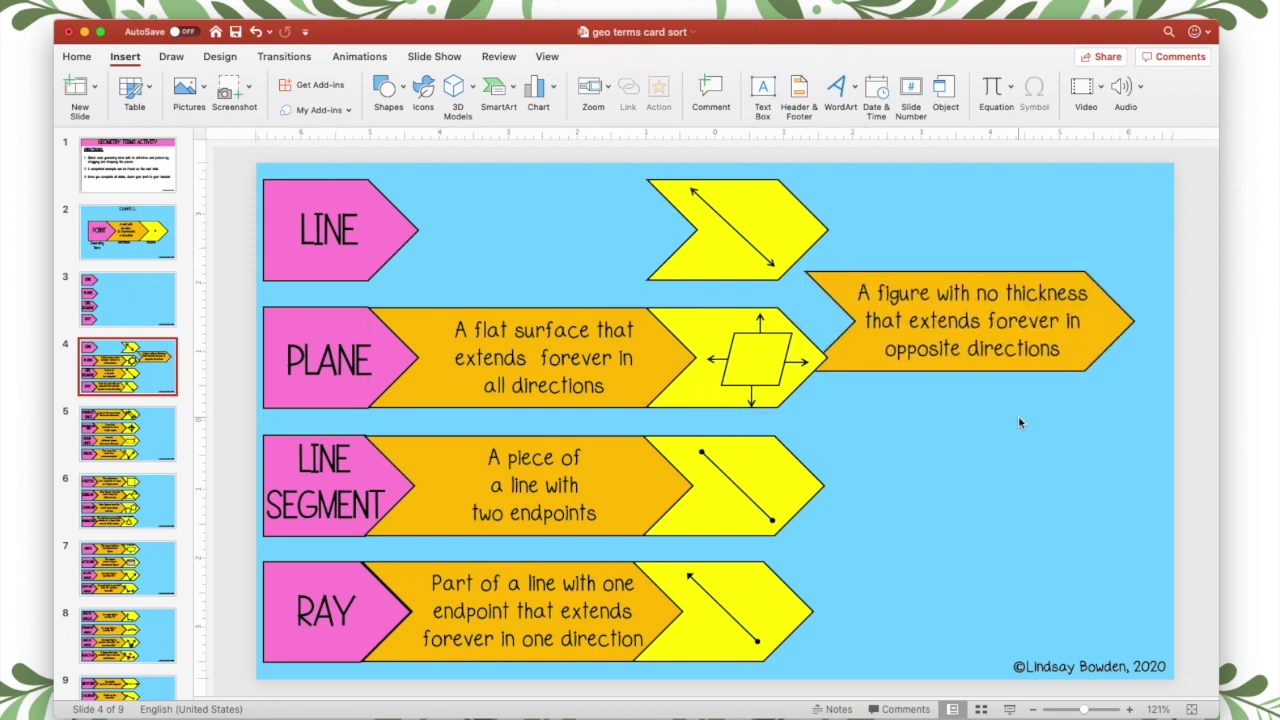
Step: Save the grouped LINE definition piece to the Desktop as a PNG named piece1 and put it back in its row
click(1028, 296)
click(1023, 248)
click(1030, 272)
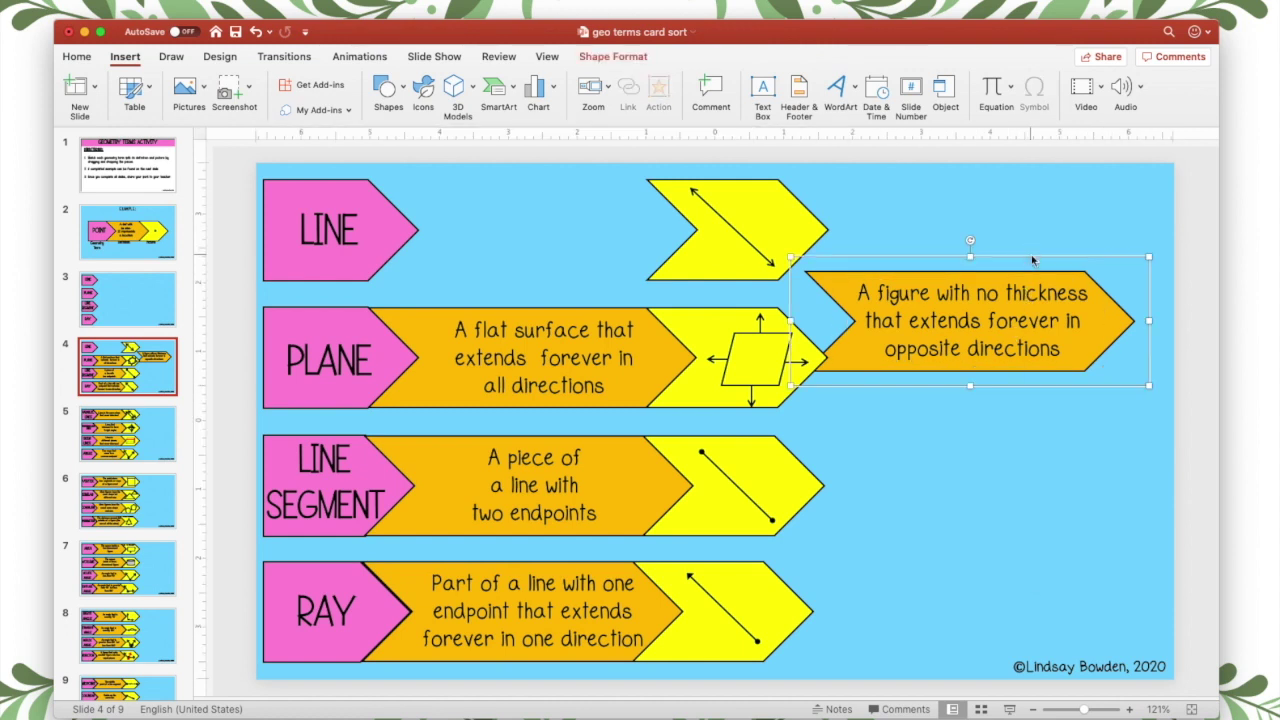
right_click(1033, 260)
click(1122, 402)
triple_click(612, 131)
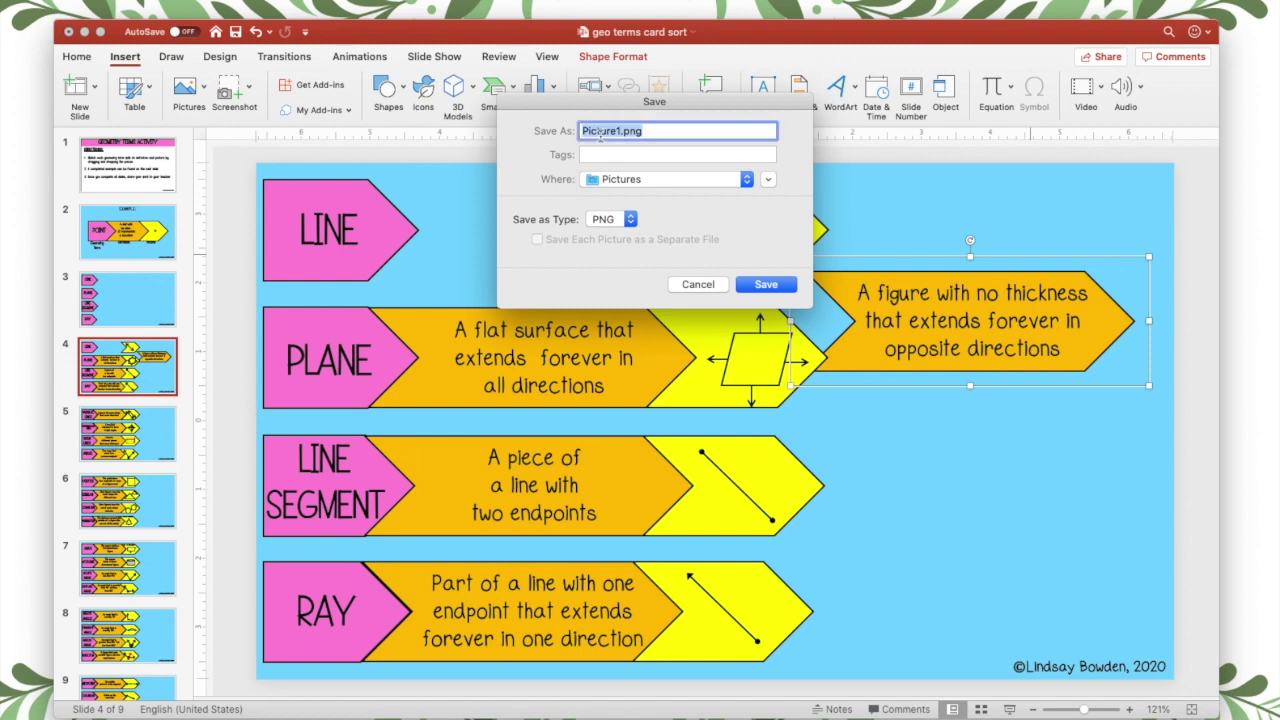
text(piece1)
click(638, 179)
click(690, 310)
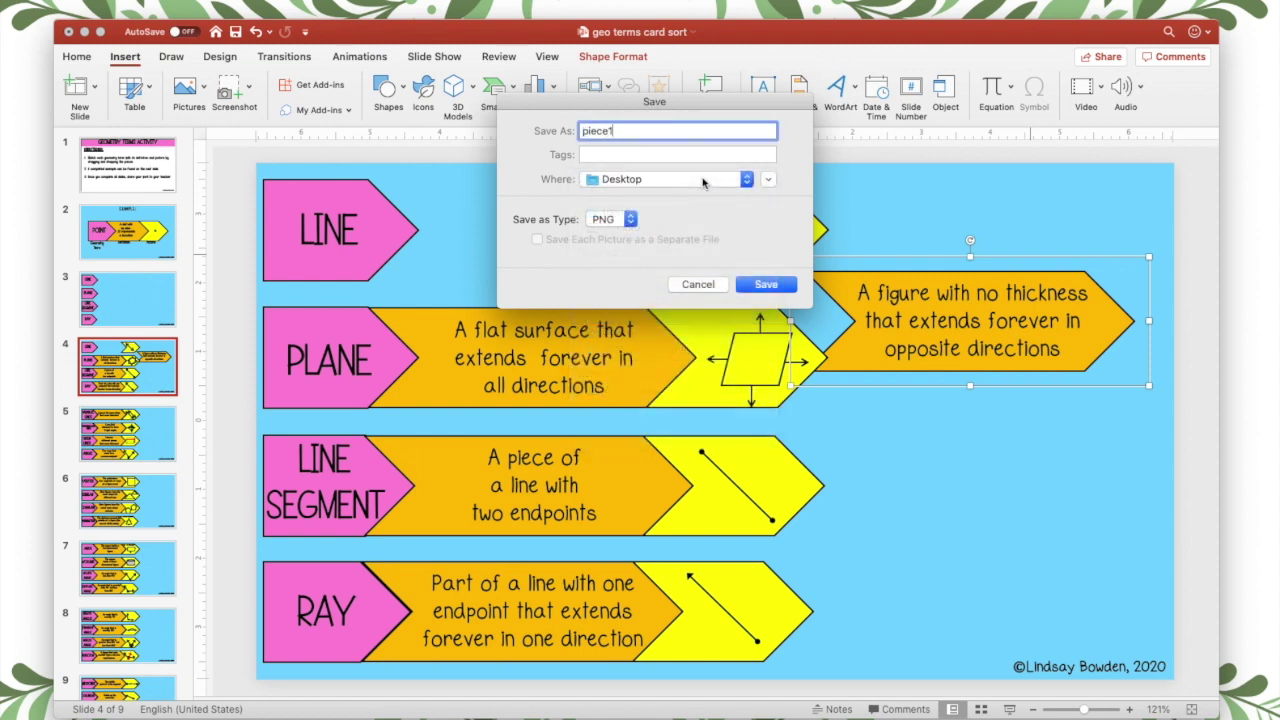
click(765, 285)
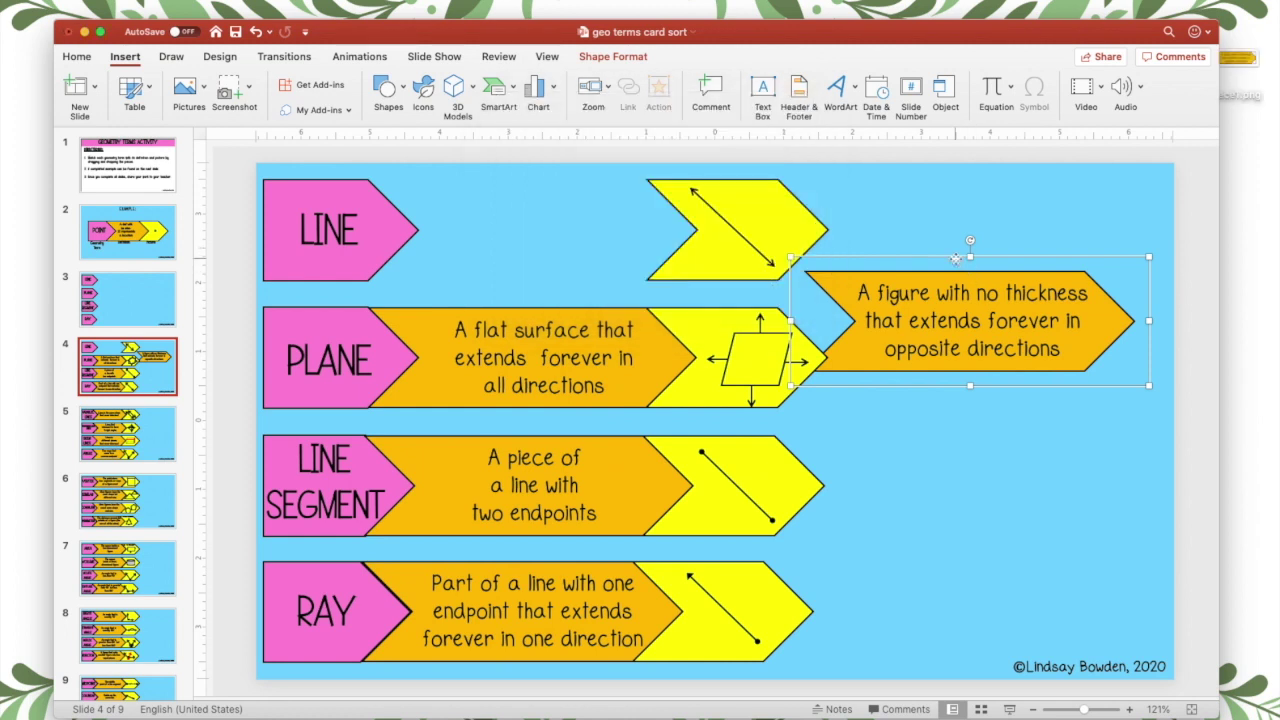
drag(956, 259, 518, 169)
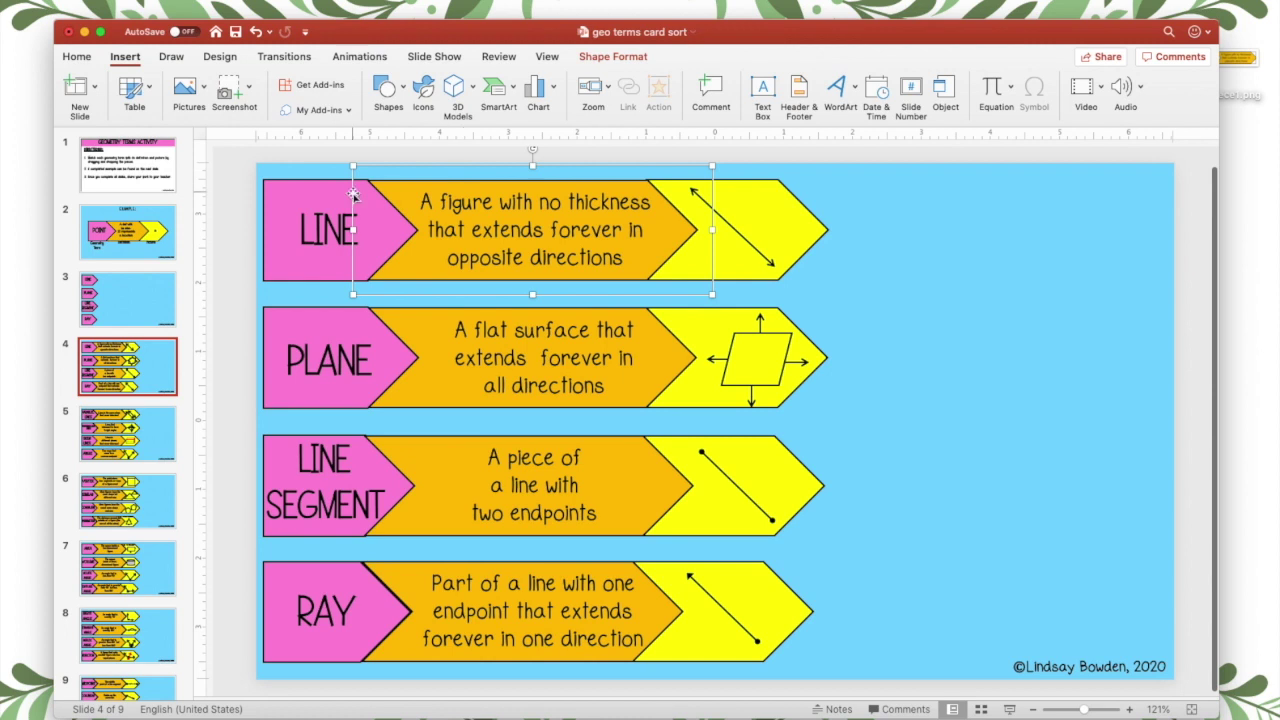
Step: Move the yellow LINE picture piece out of its row into the blank area and select it as a whole
click(733, 222)
drag(825, 209, 1015, 262)
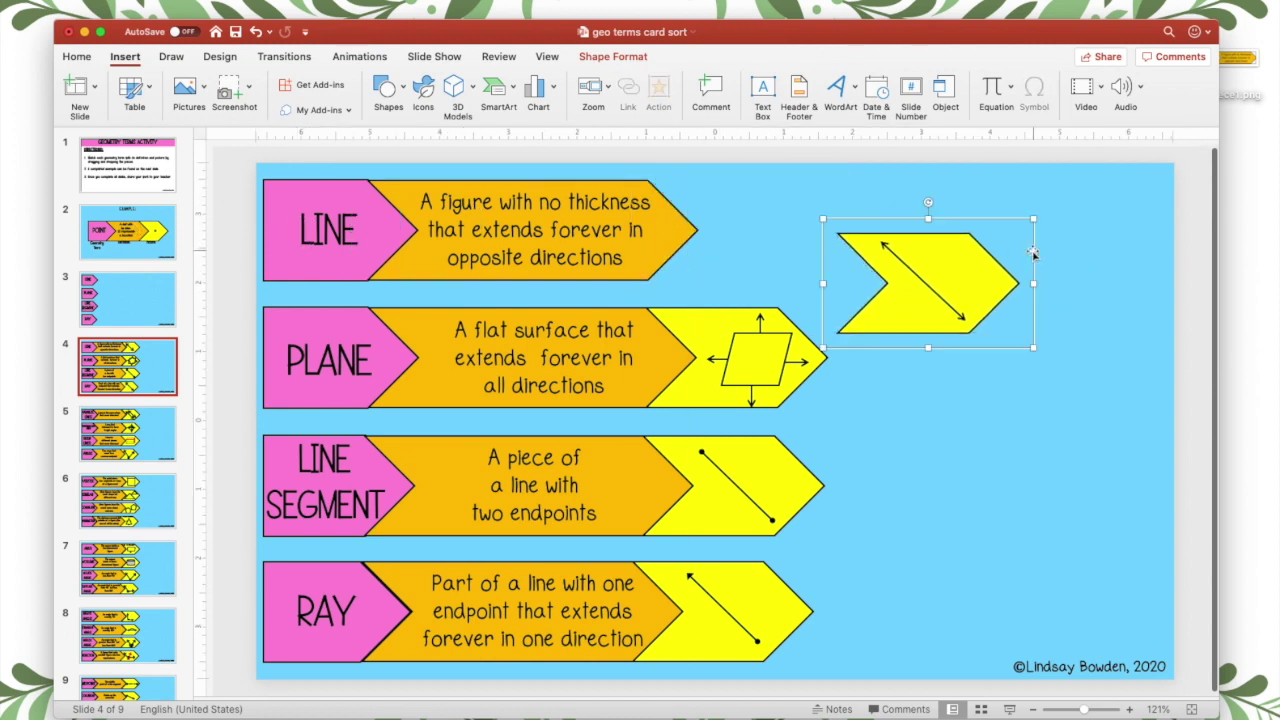
click(974, 253)
click(1071, 249)
click(1000, 262)
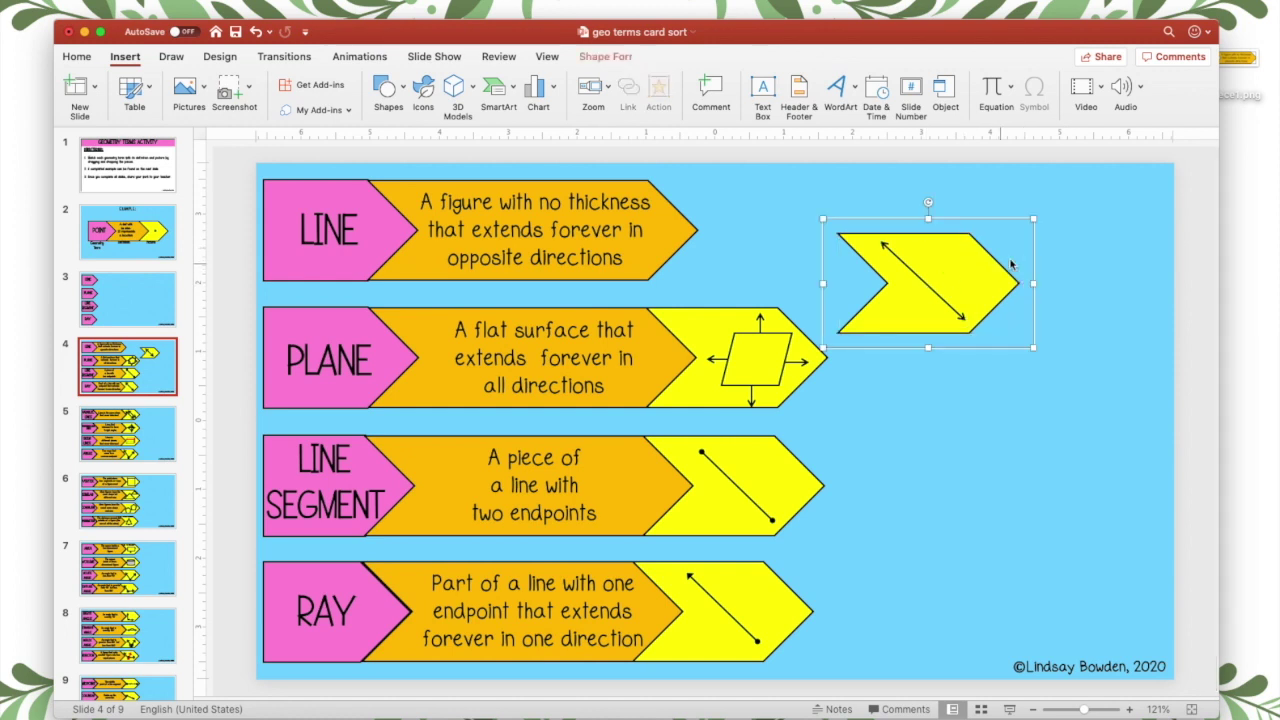
Step: Save the yellow LINE picture piece to the Desktop as a PNG named piece2 and return it to the LINE row
right_click(1031, 247)
click(1092, 388)
text(piece)
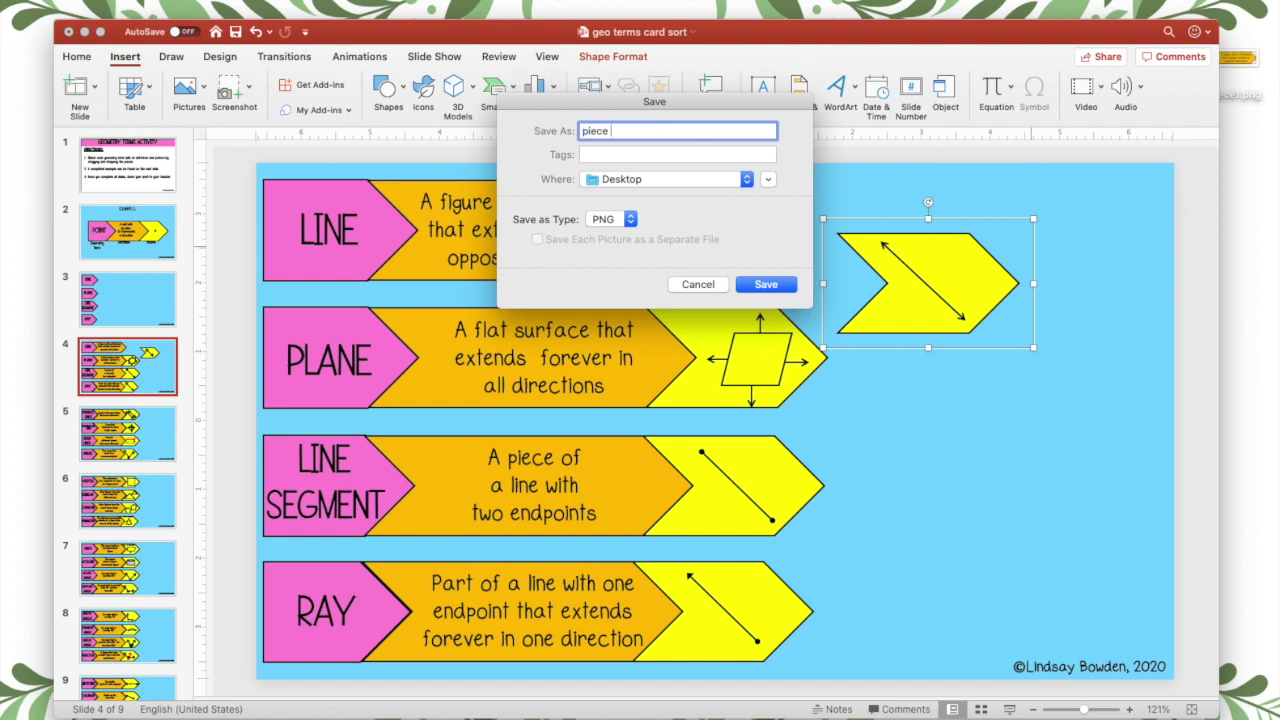
text(2)
click(766, 286)
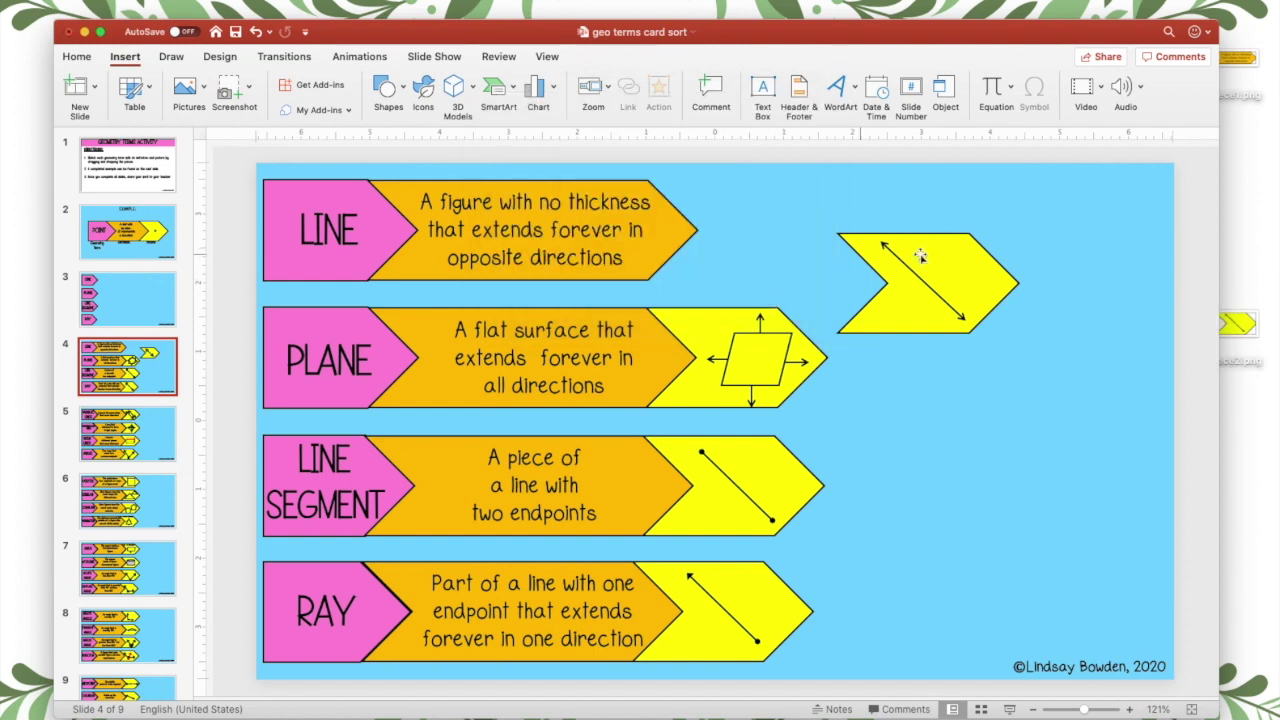
drag(963, 268, 777, 216)
Step: Save the PLANE definition piece to the Desktop as a PNG named piece3
click(640, 358)
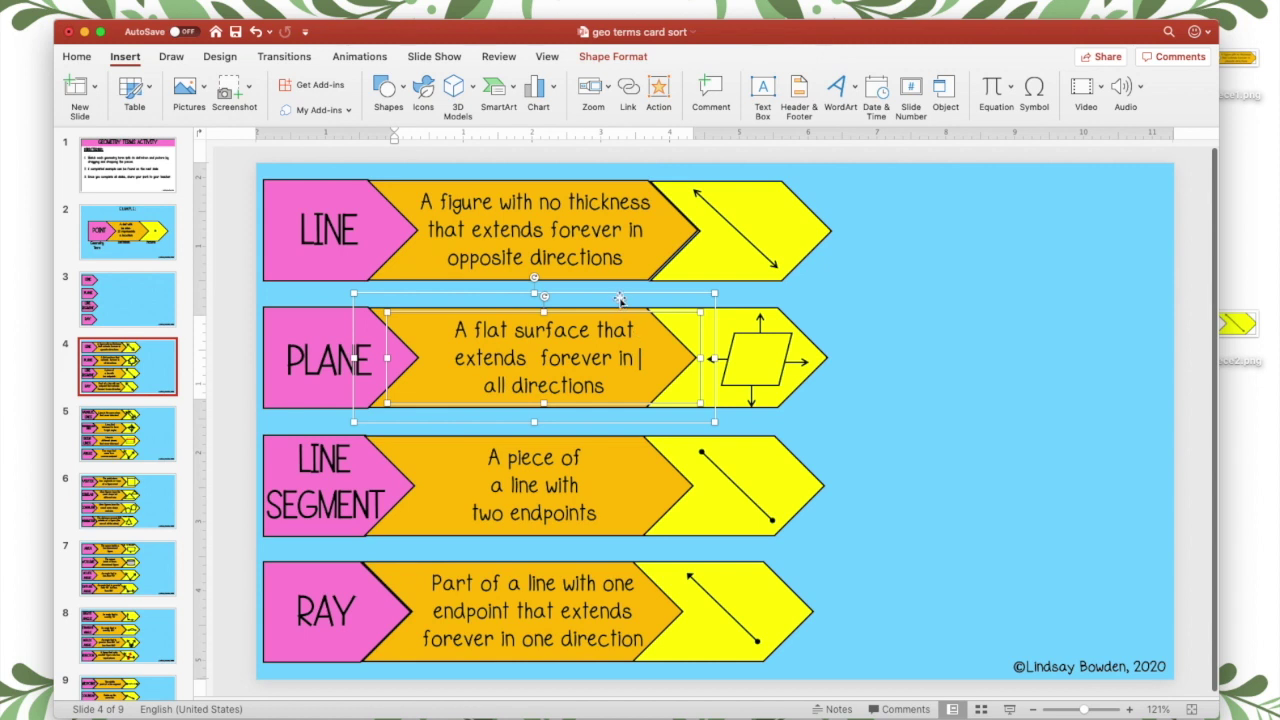
right_click(620, 298)
click(676, 440)
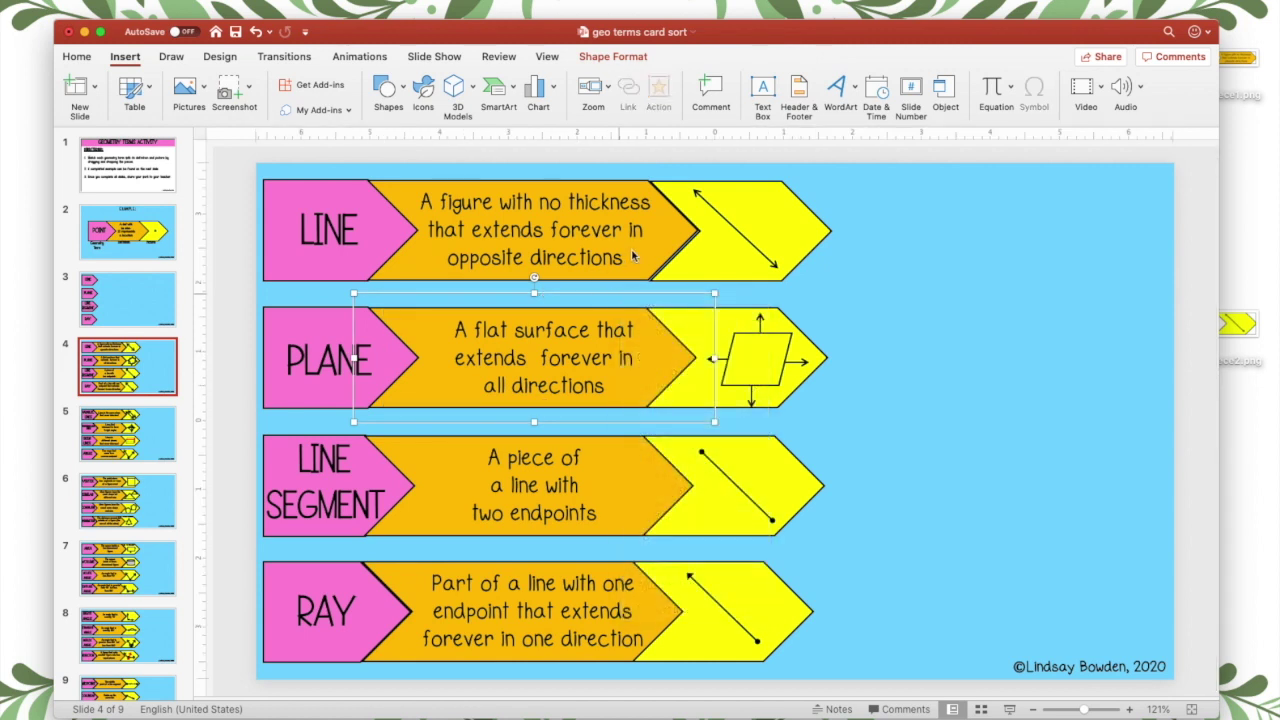
double_click(630, 130)
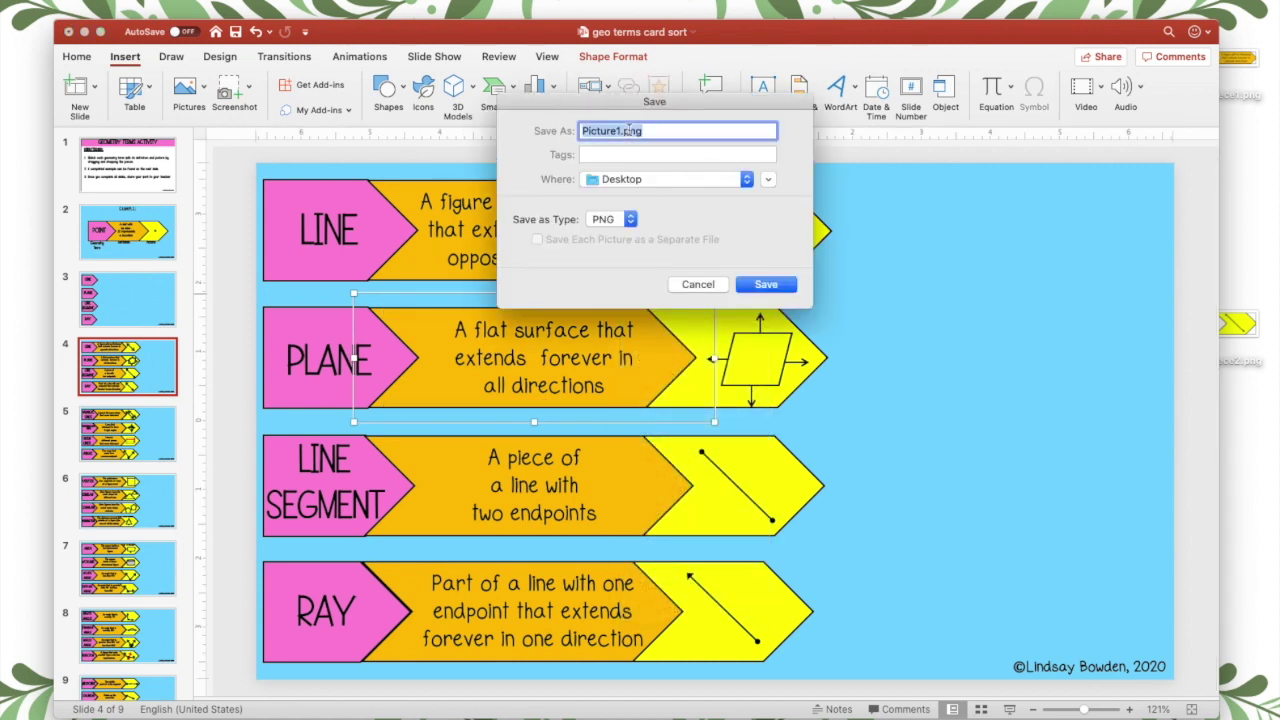
text(piece3)
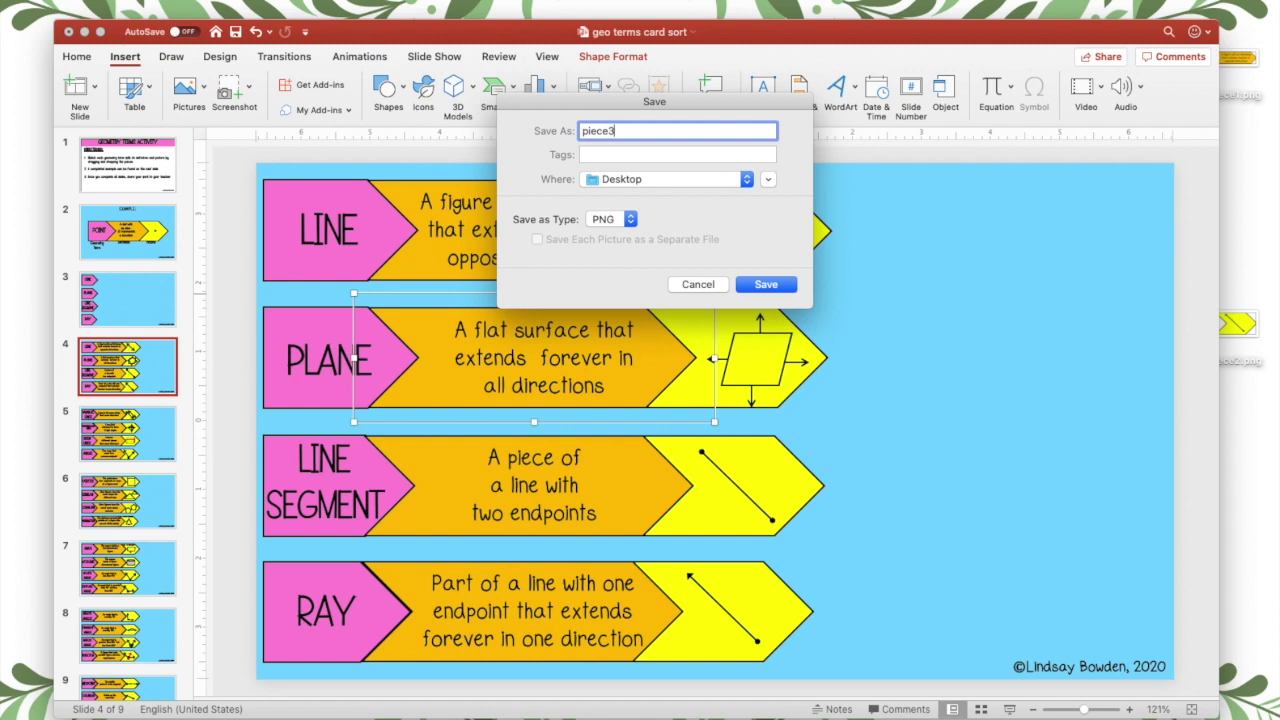
click(766, 284)
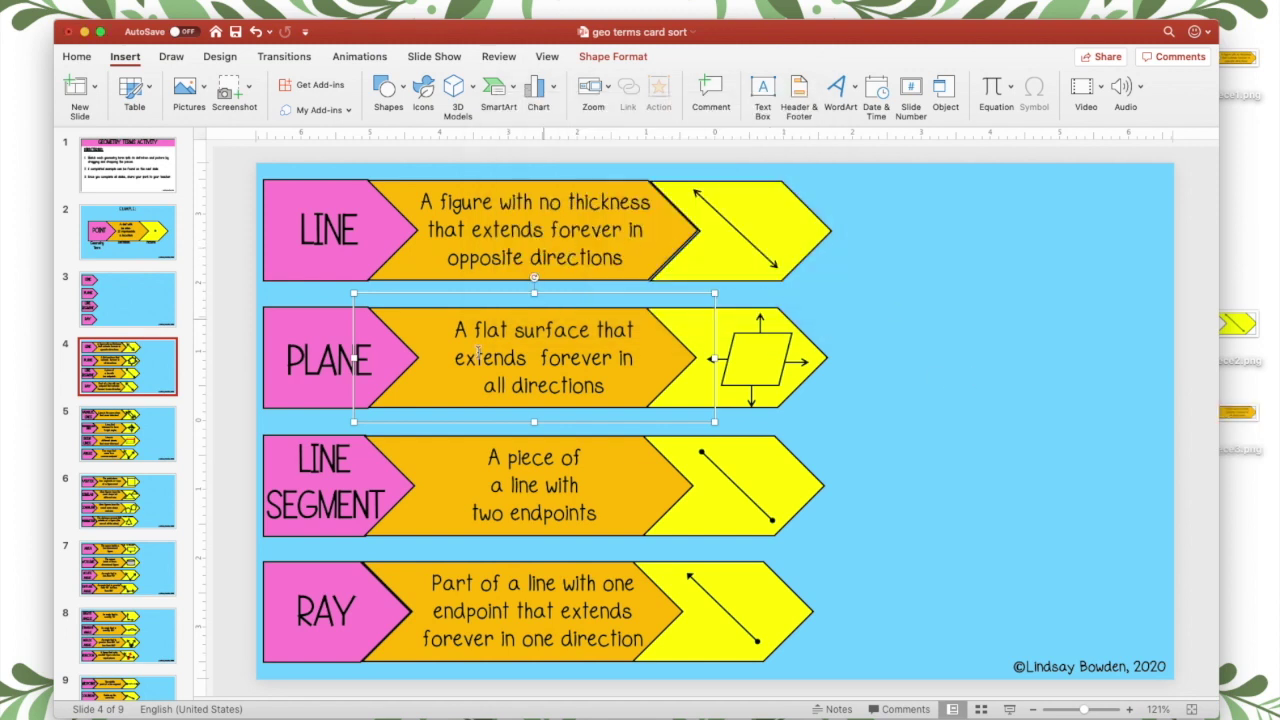
drag(620, 484, 619, 479)
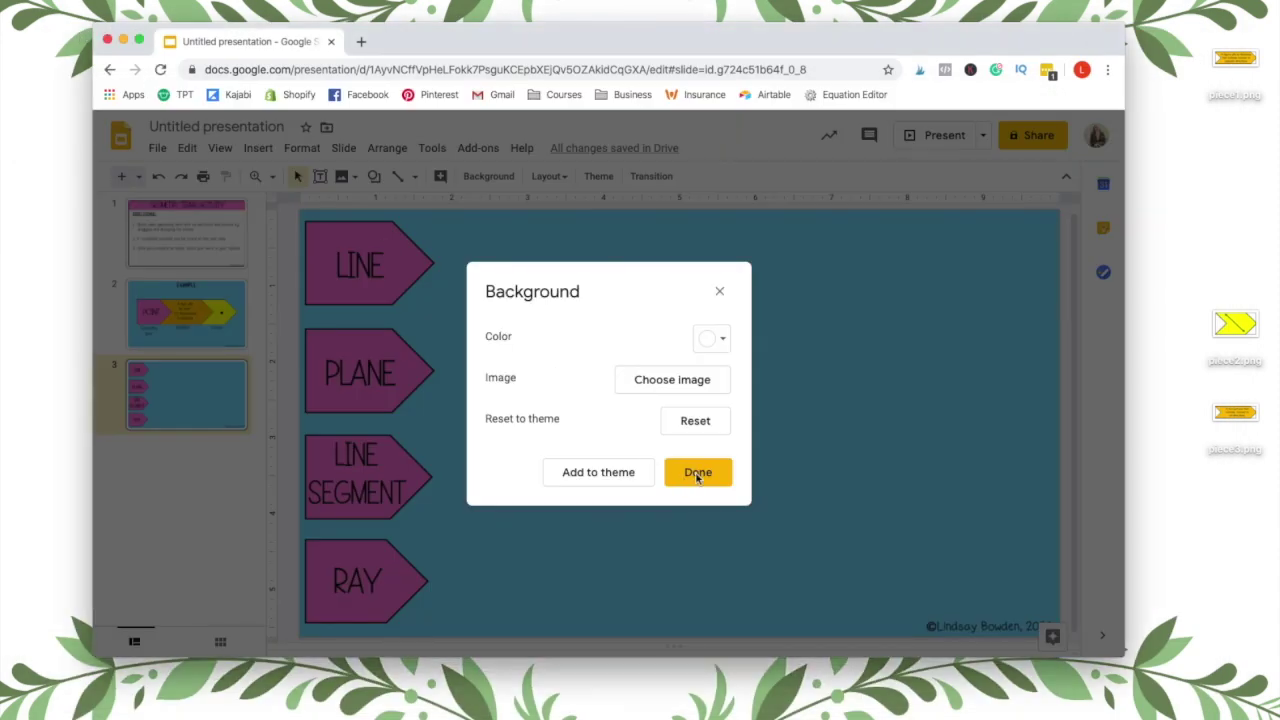
Step: Switch to Google Slides, close the background settings and insert piece1.png, piece2.png and piece3.png from the Desktop onto slide 3
click(698, 475)
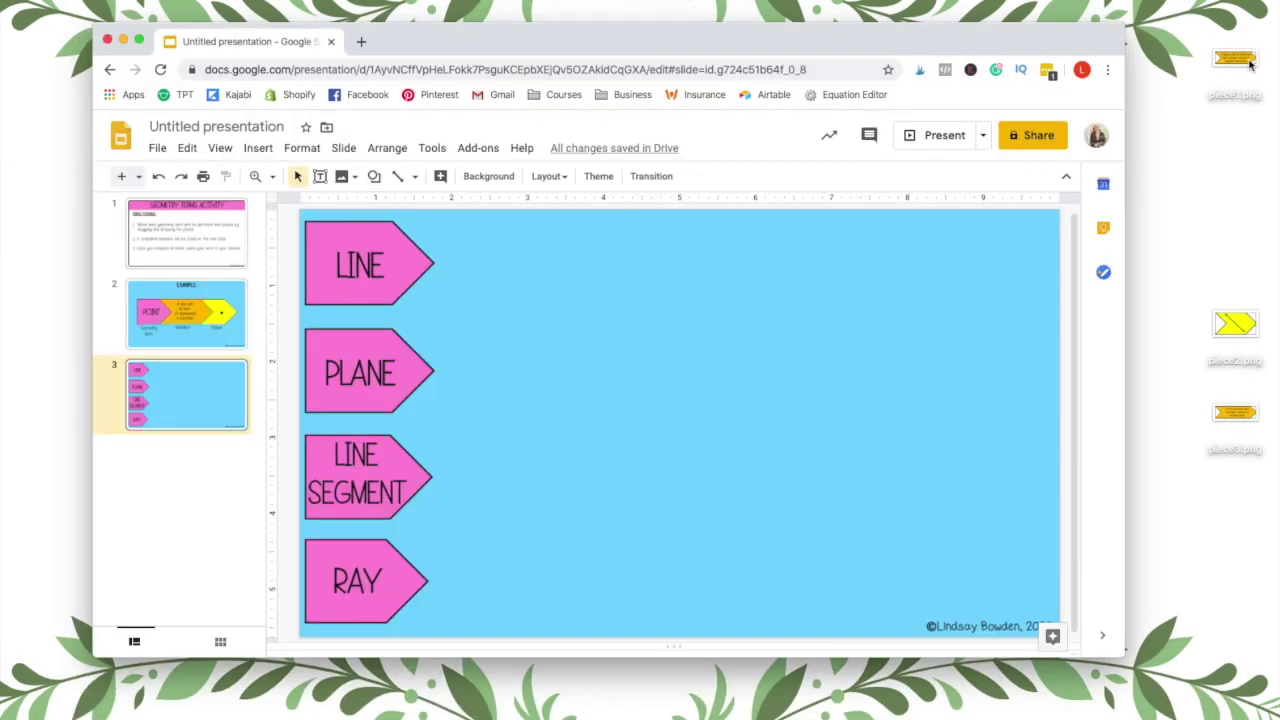
drag(1249, 64, 754, 323)
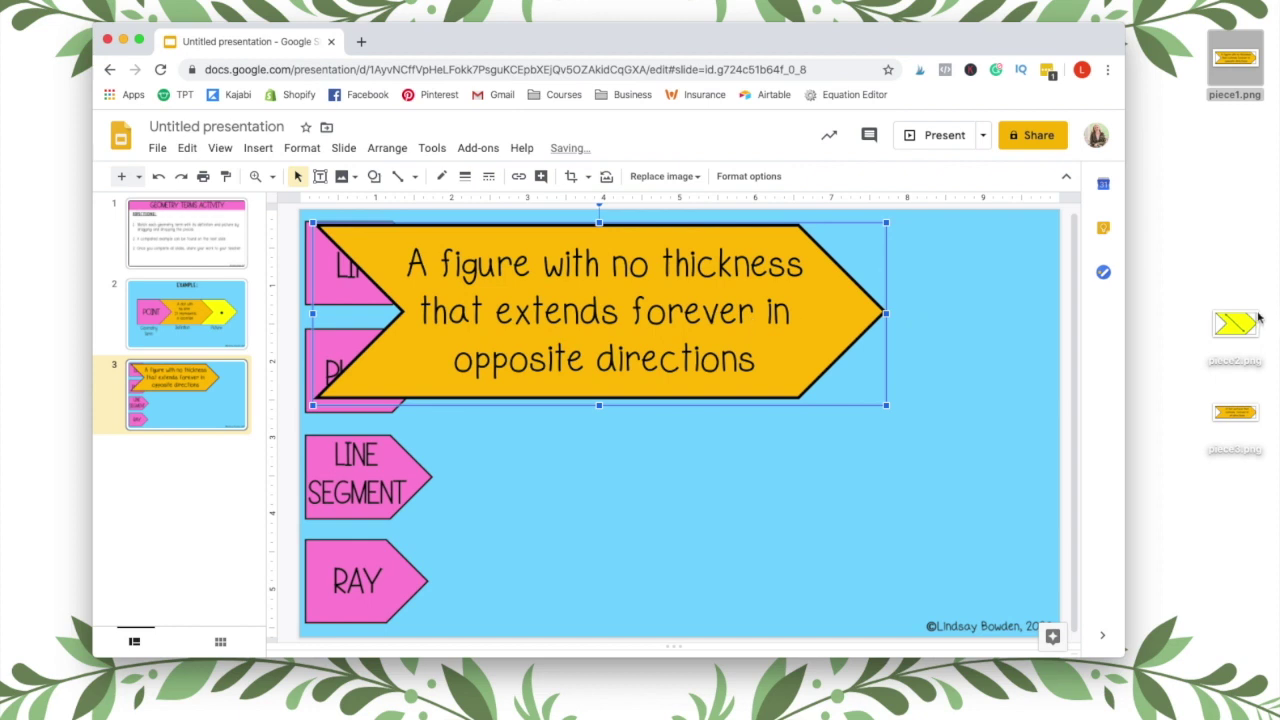
drag(1258, 318, 685, 345)
drag(1231, 420, 665, 350)
drag(727, 383, 765, 426)
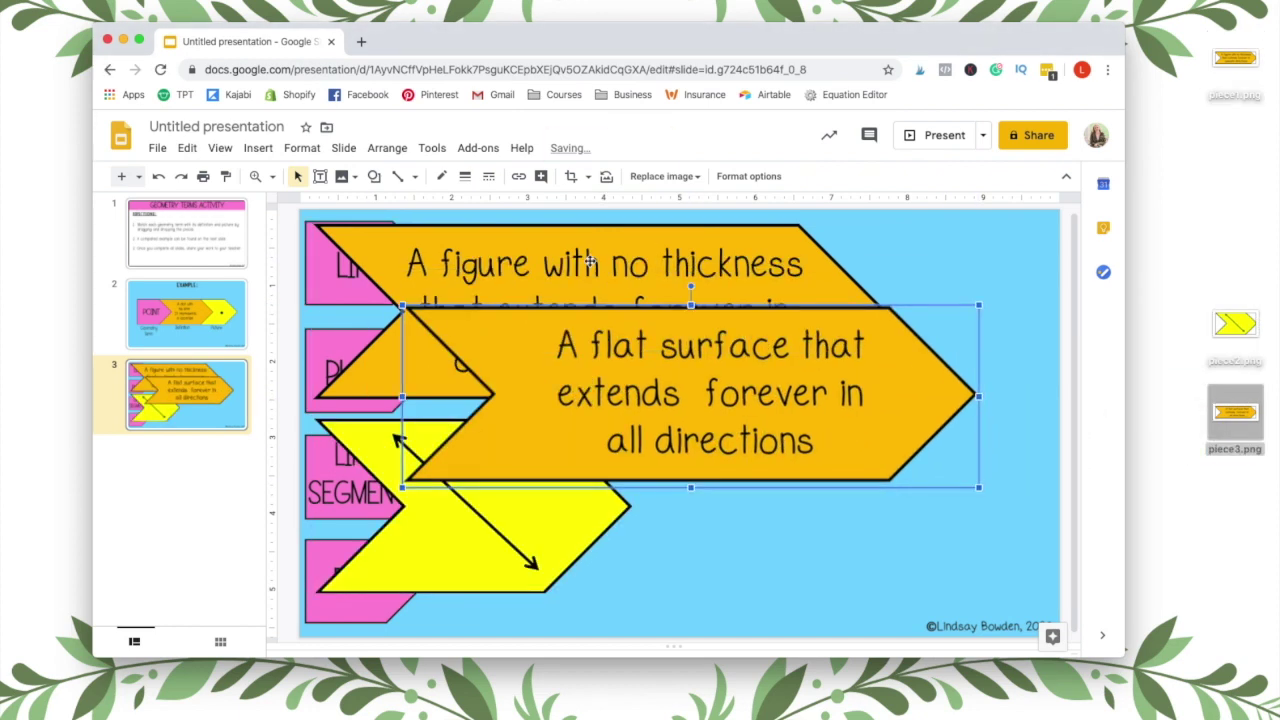
Step: Shrink the two definition pieces and the yellow LINE picture piece to about the height of the pink term arrows
click(583, 263)
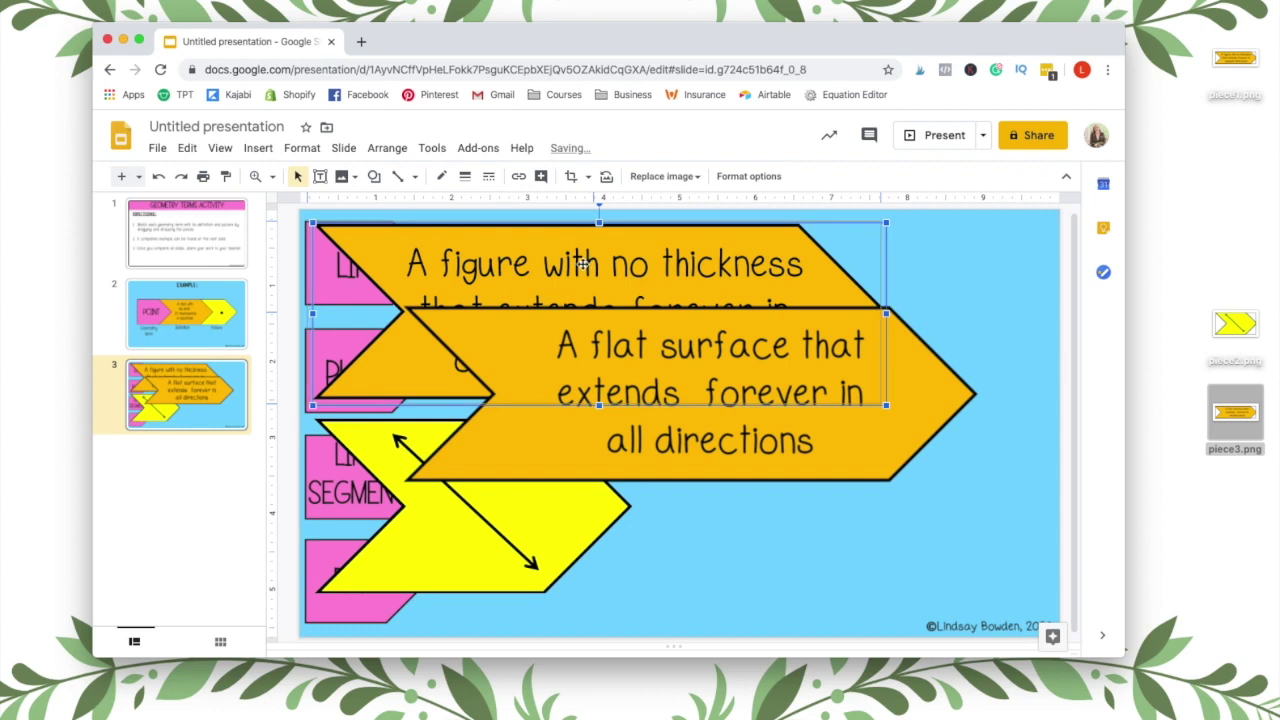
drag(583, 263, 577, 261)
drag(878, 402, 571, 304)
drag(733, 393, 858, 371)
drag(530, 538, 538, 446)
drag(640, 504, 472, 410)
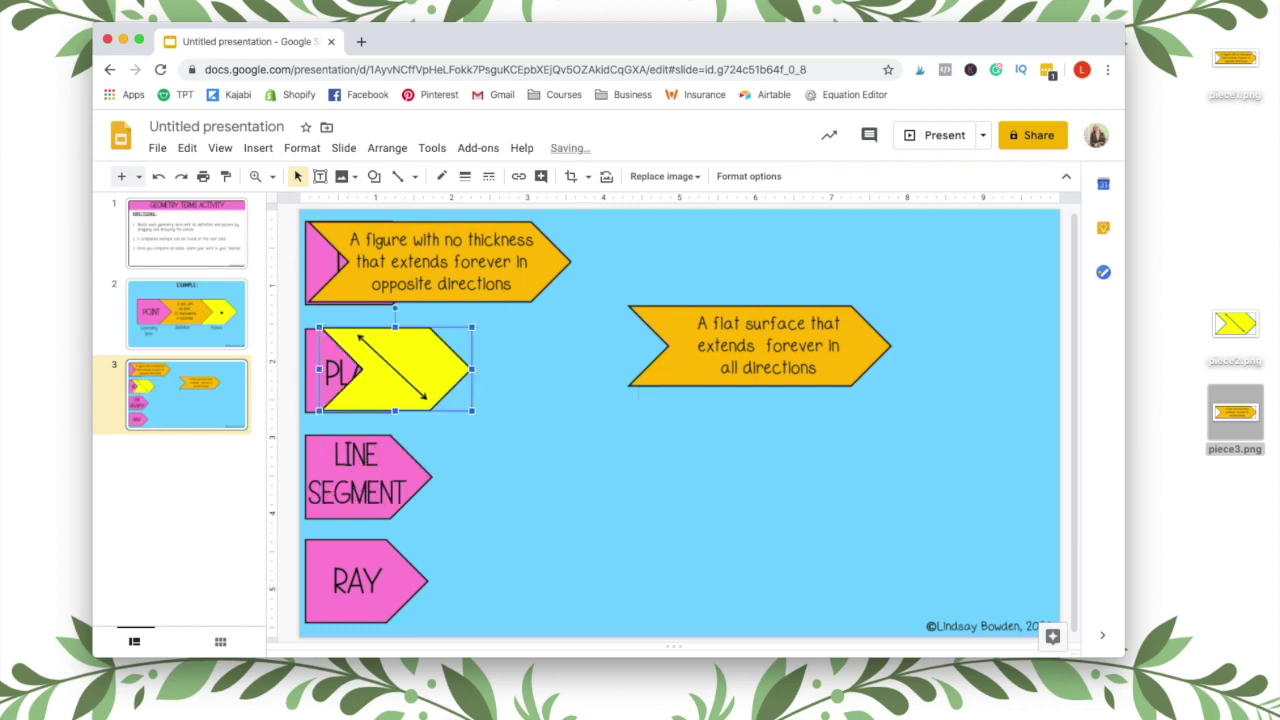
Step: Rearrange the three pieces on the slide, trying the PLANE definition beside PLANE and the yellow picture in the LINE row, and undo the last two moves
drag(412, 362, 928, 271)
drag(733, 353, 857, 298)
drag(462, 280, 872, 322)
drag(907, 280, 526, 358)
drag(933, 283, 600, 262)
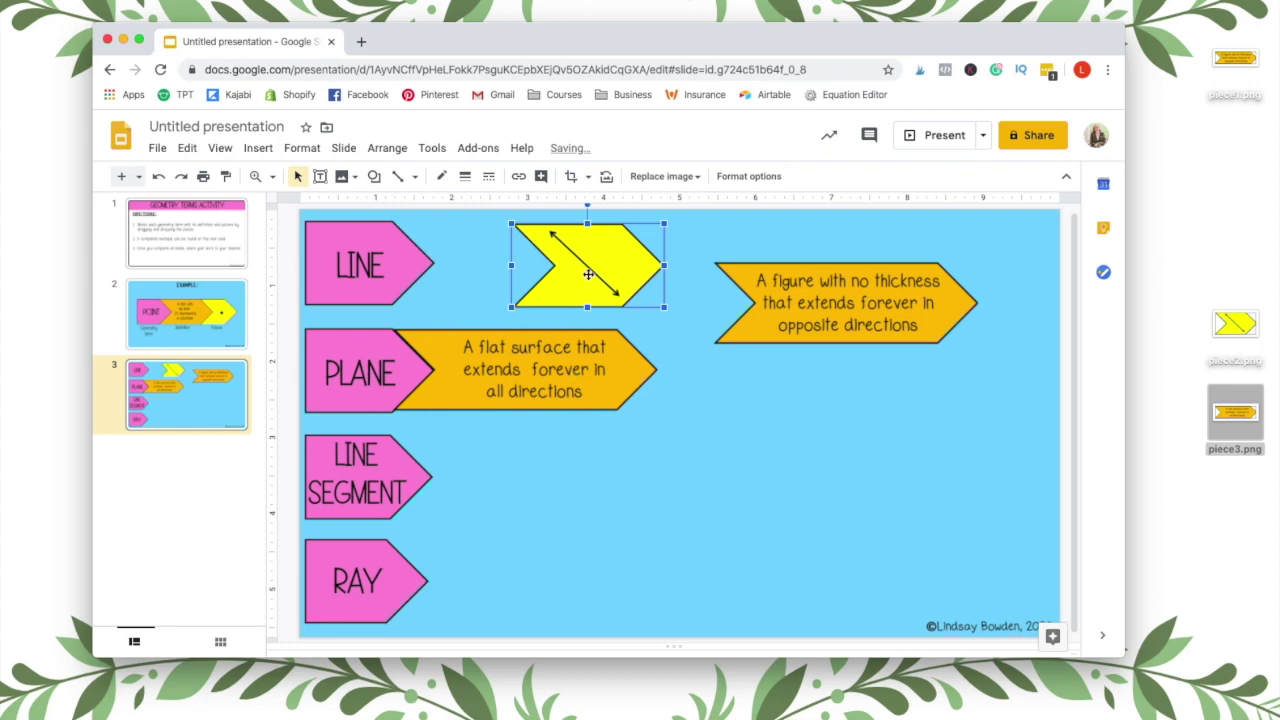
key(super+z)
key(super+z)
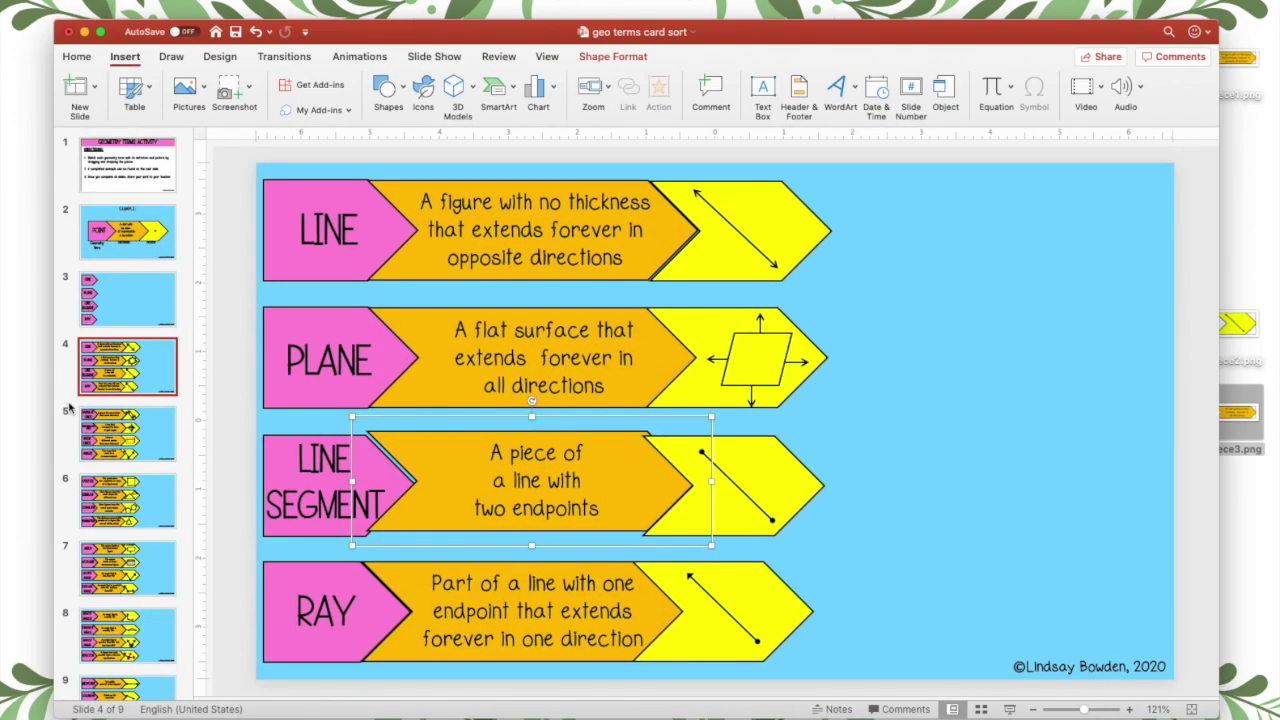
Step: Switch back to PowerPoint and look through the card sort's completed term slides up to slide 7
click(176, 444)
click(161, 370)
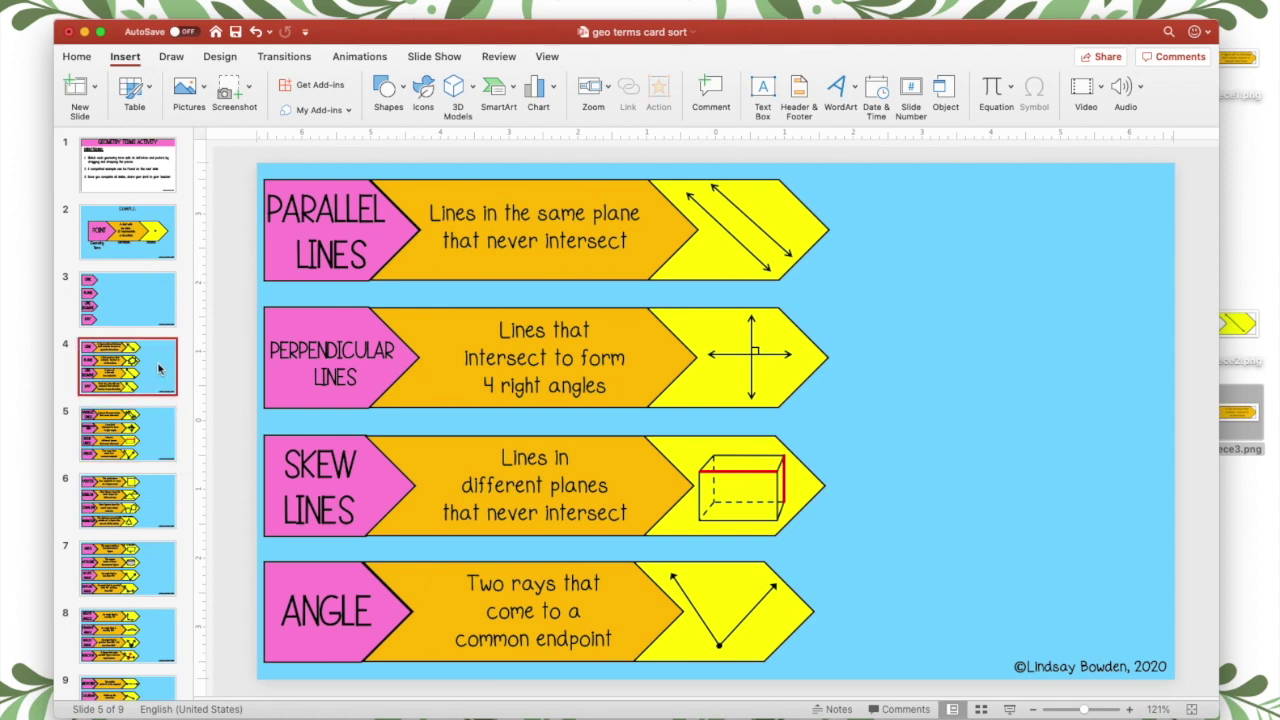
click(139, 448)
click(141, 513)
click(139, 588)
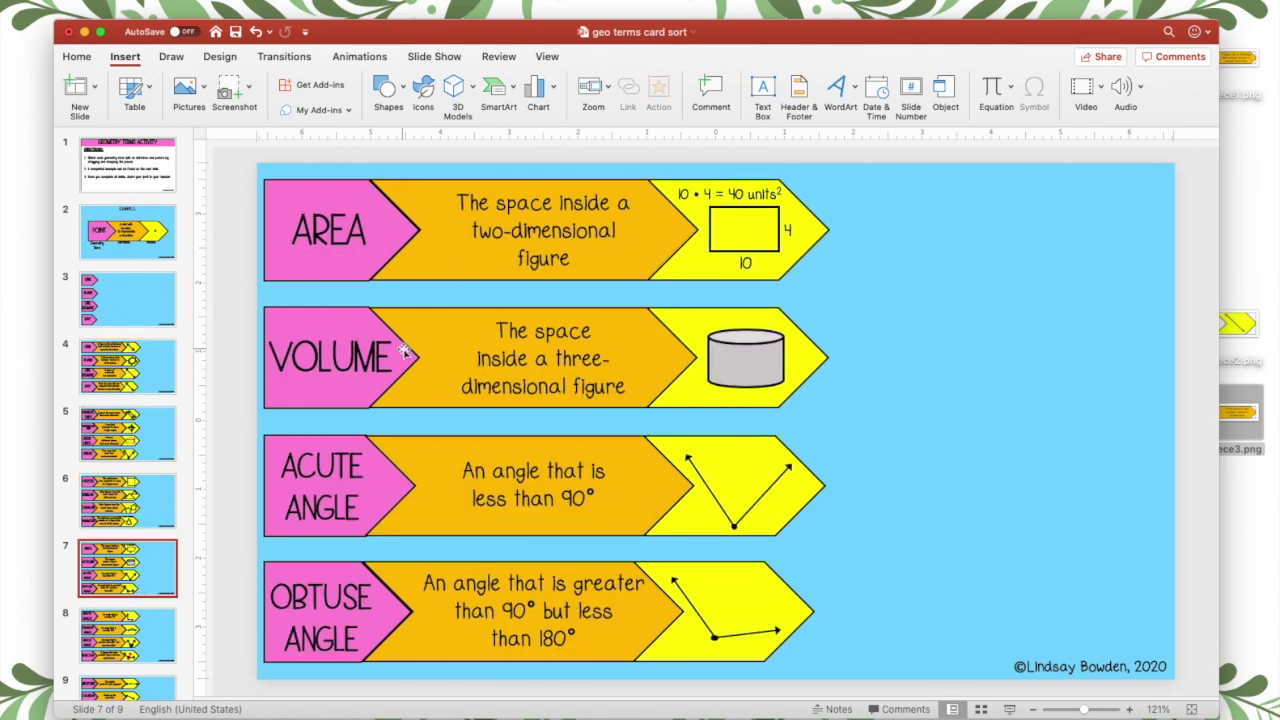
Step: Switch to Google Slides, move the PLANE definition piece to the middle of slide 3 and place the LINE definition beside LINE
click(85, 34)
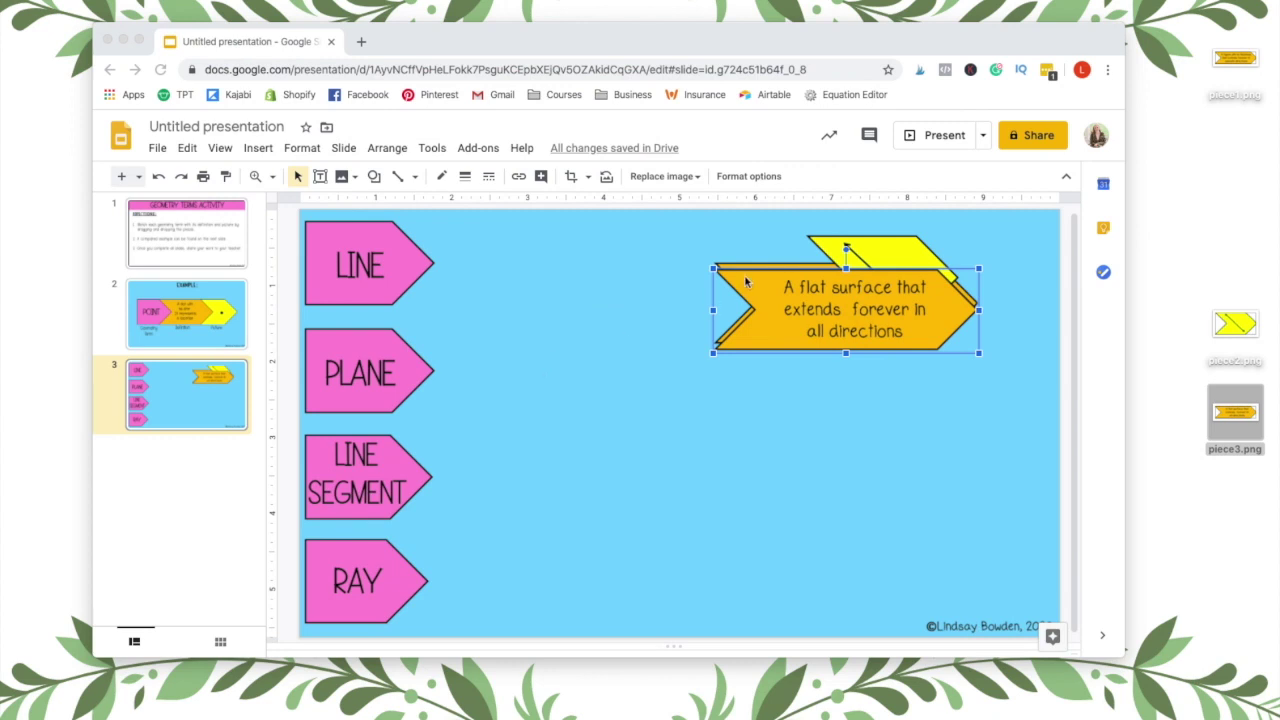
drag(857, 286, 750, 423)
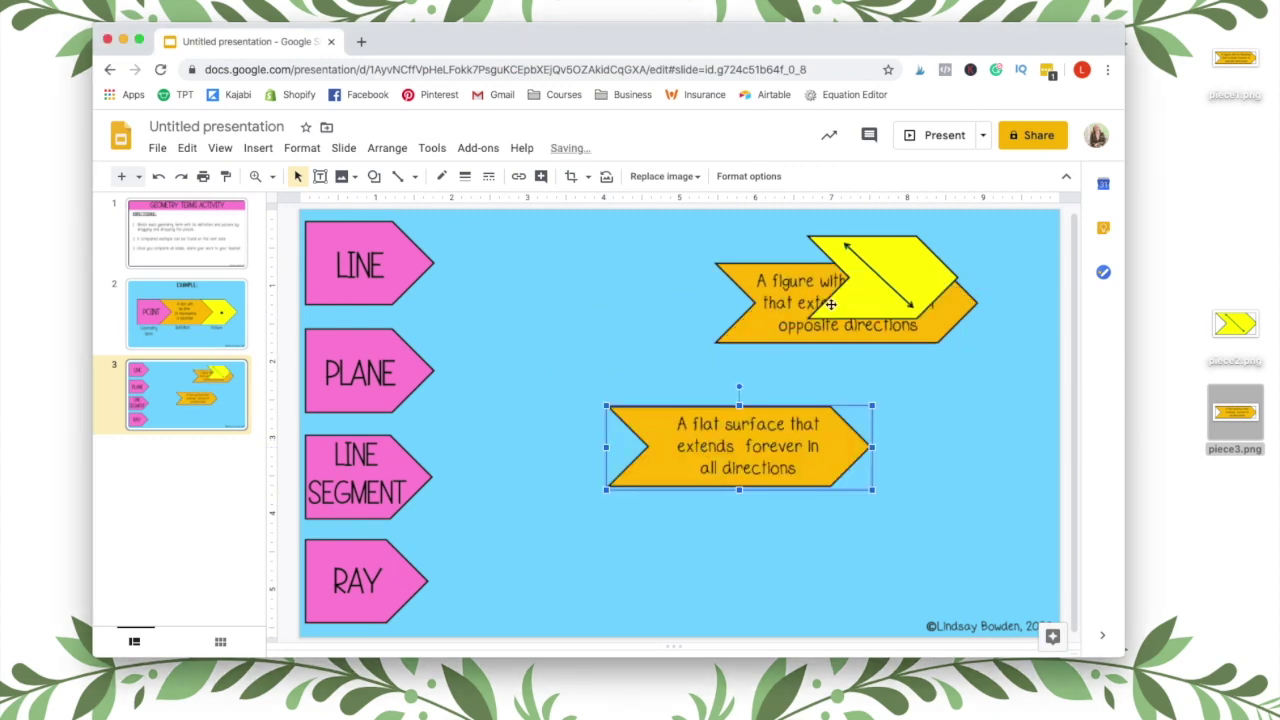
drag(782, 289, 476, 257)
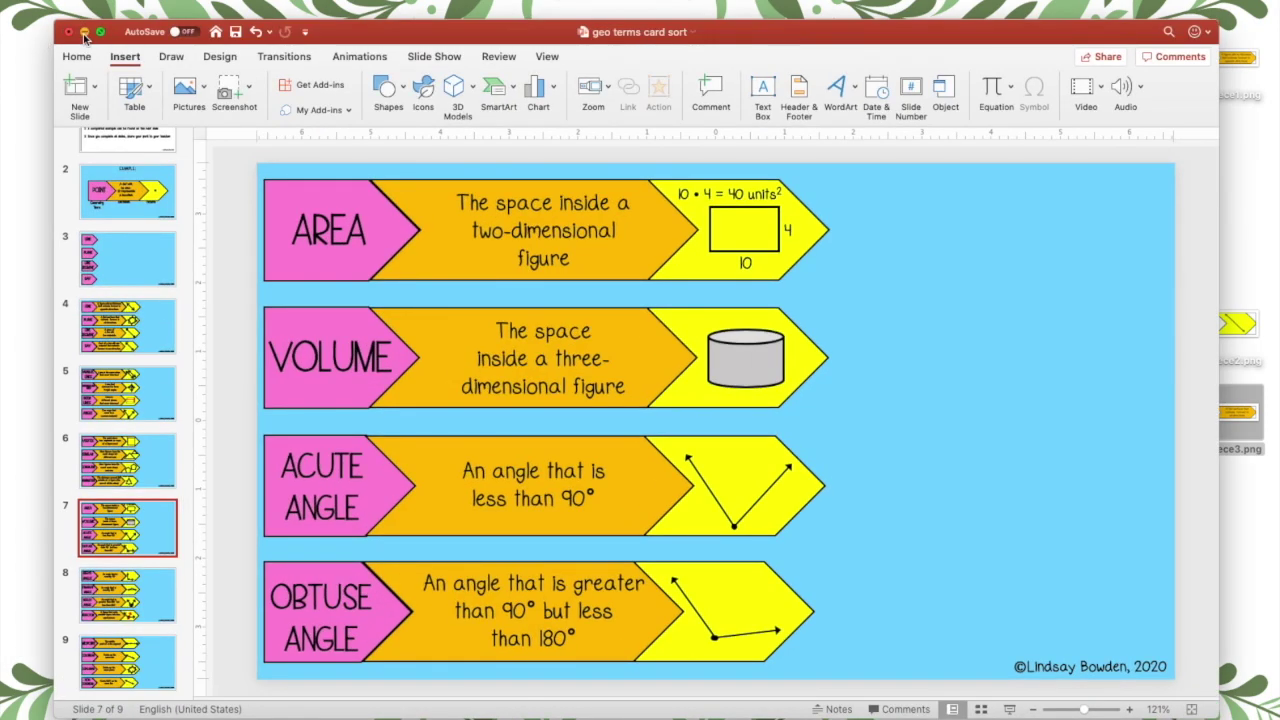
click(84, 33)
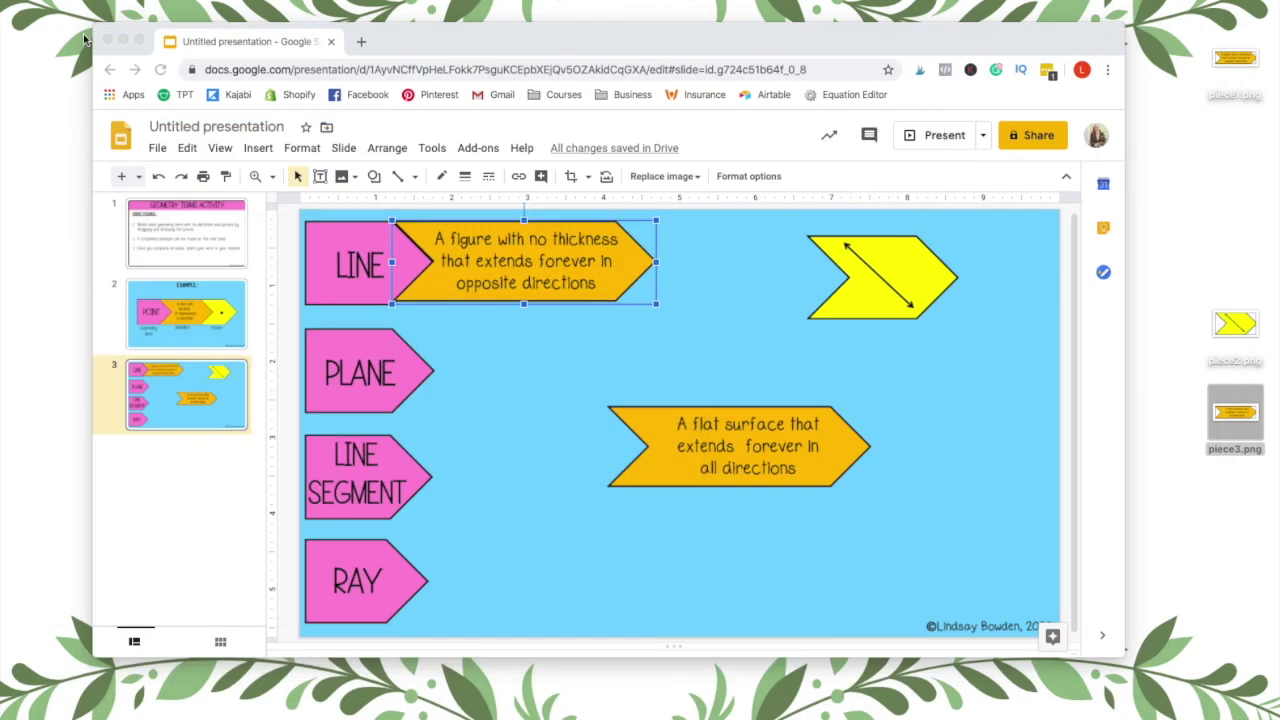
click(755, 257)
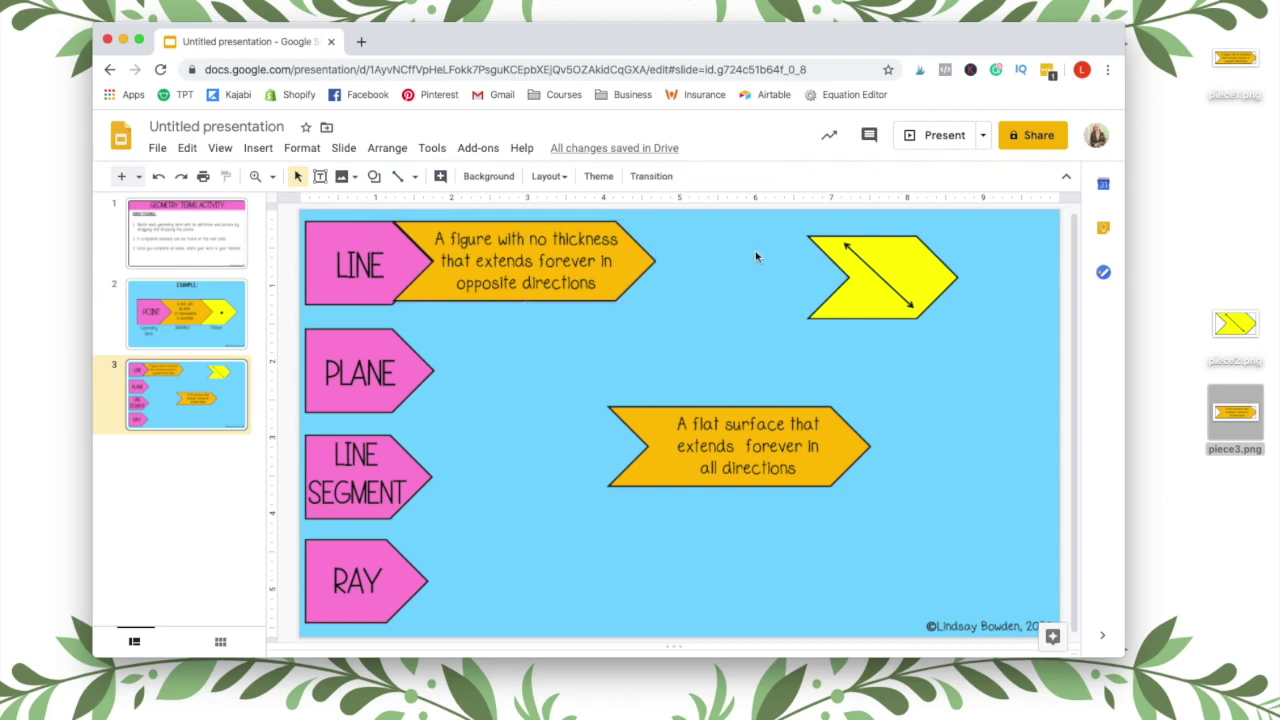
Step: Move the LINE definition piece just above the PLANE definition in the middle of the slide and bring it to the front
drag(596, 262, 776, 348)
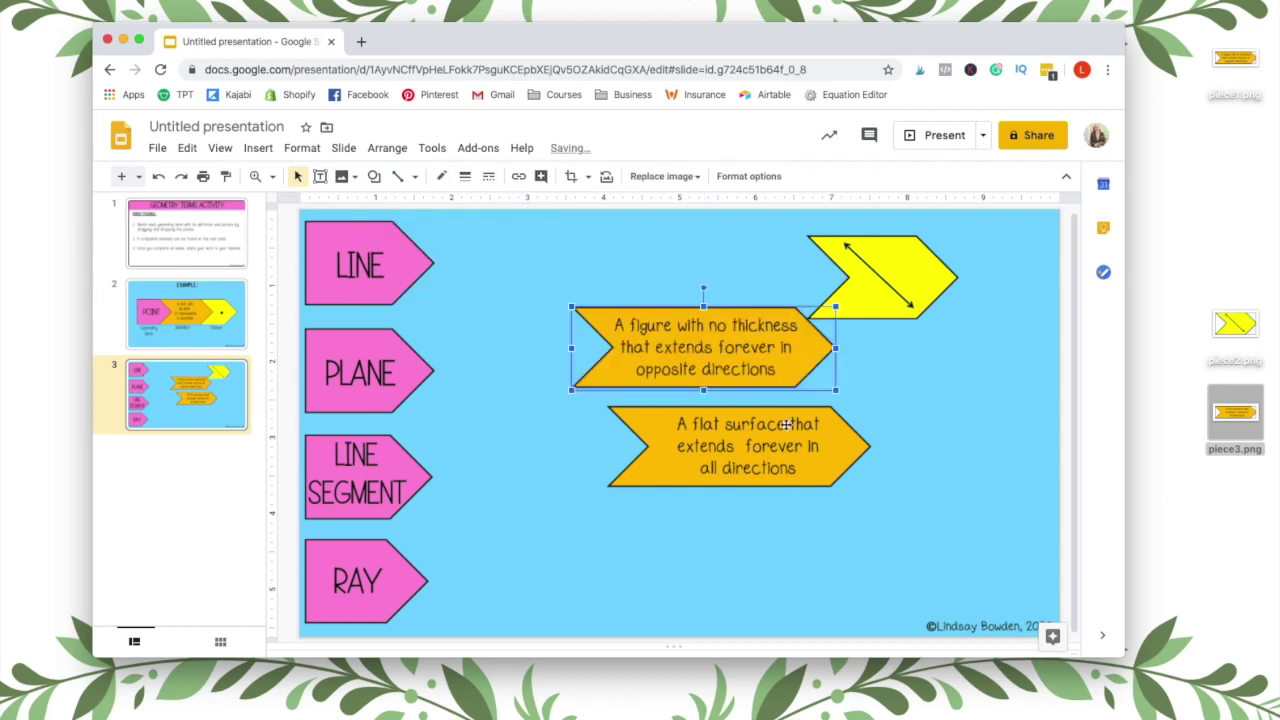
right_click(675, 333)
mouse_move(718, 350)
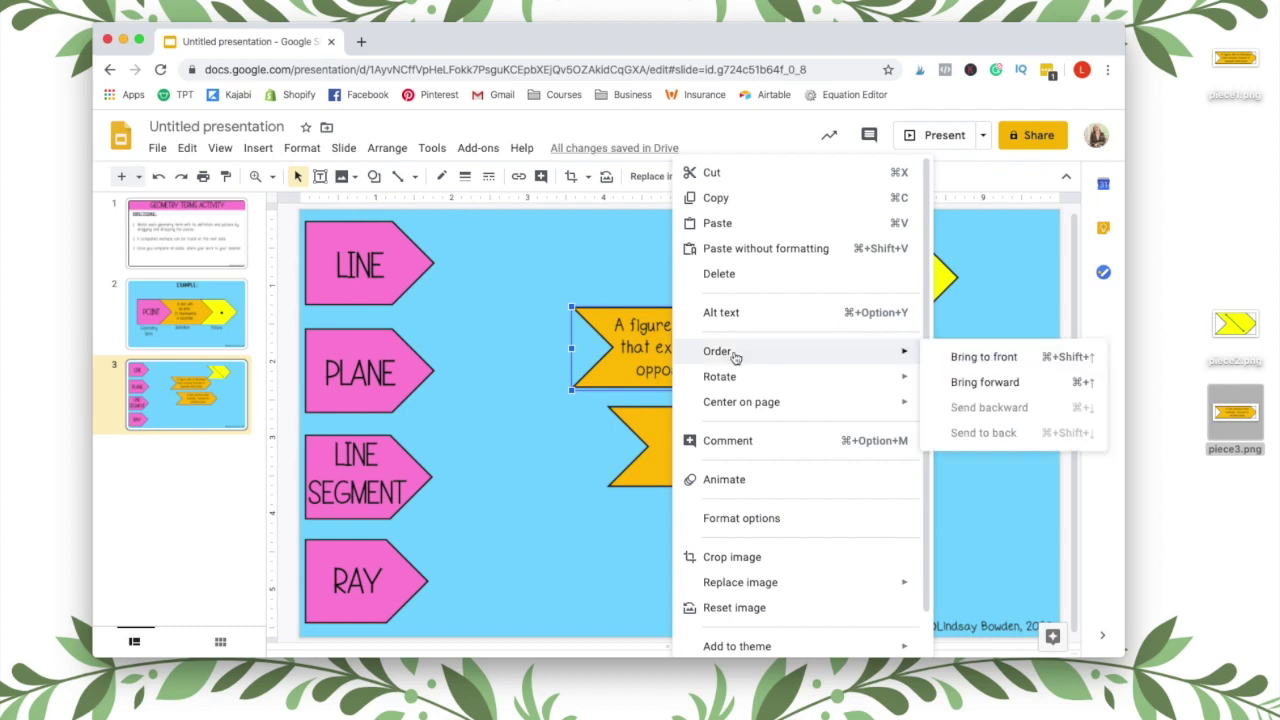
click(1040, 361)
Step: Pile both definition pieces with the yellow picture piece in the slide's upper right area, with the LINE definition on top
right_click(903, 270)
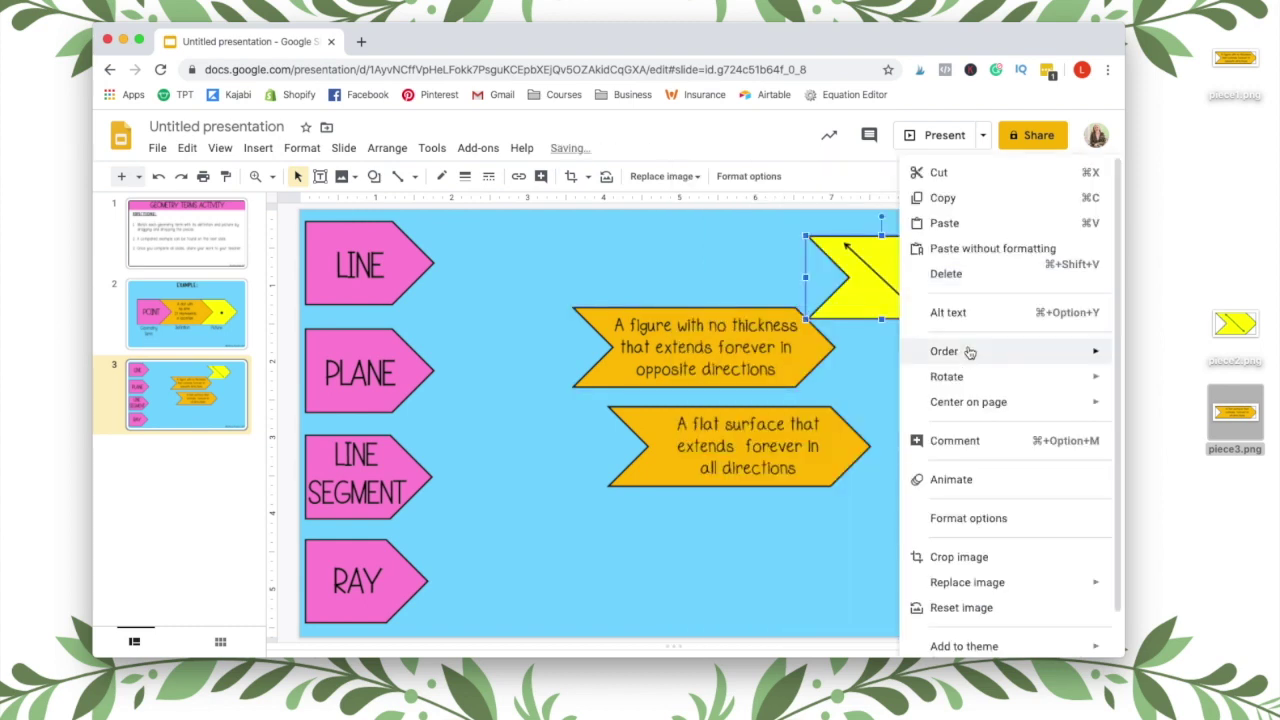
mouse_move(970, 354)
click(778, 382)
right_click(764, 470)
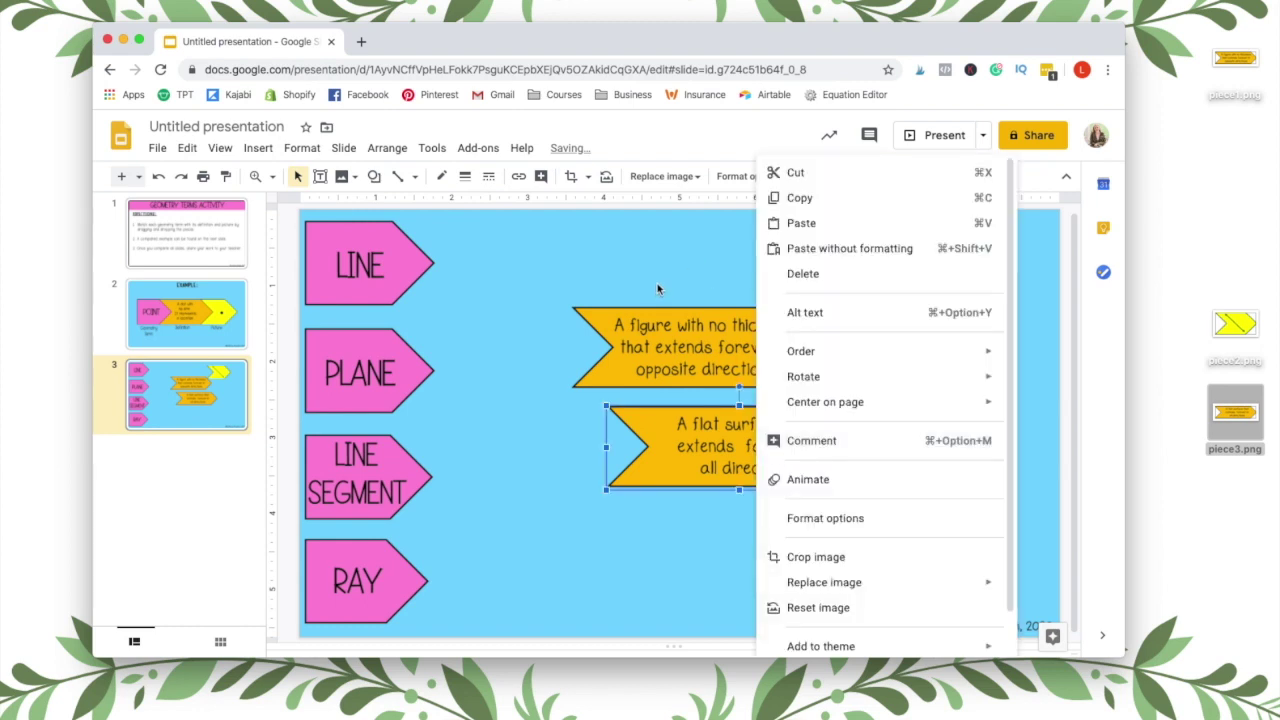
drag(729, 456, 841, 310)
click(828, 318)
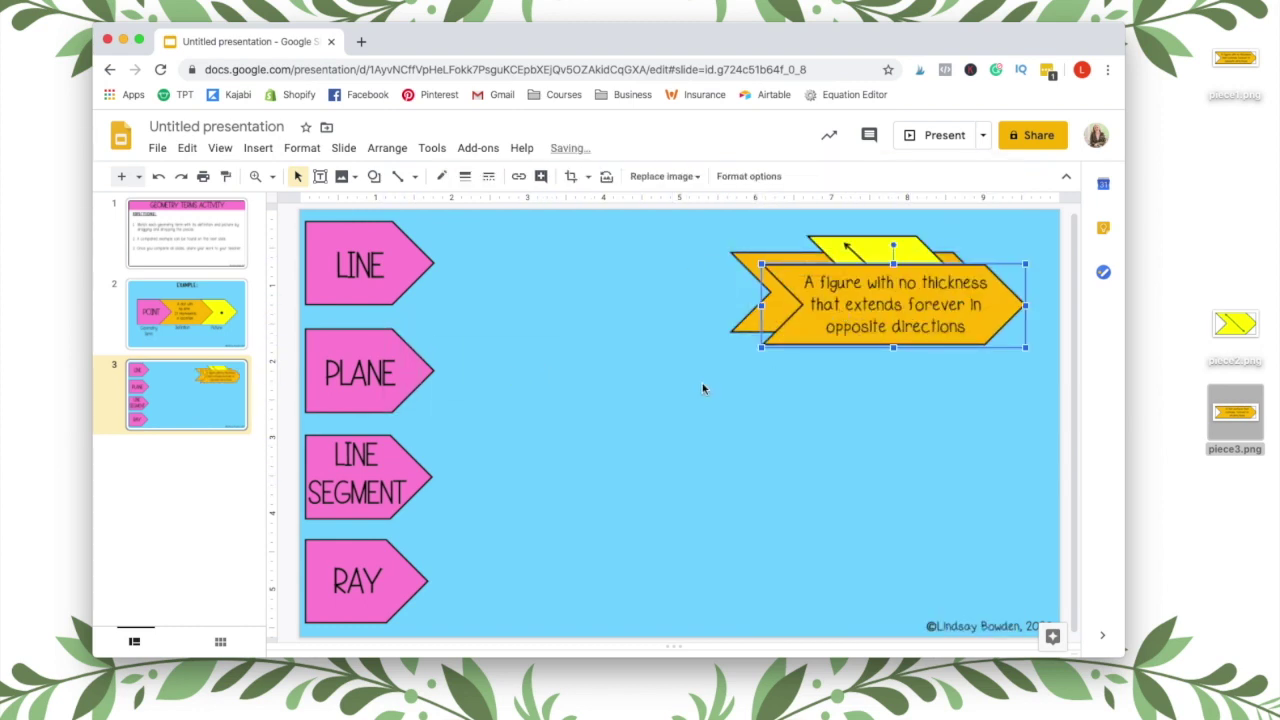
Step: Start sharing the presentation and name it "Geometry Terms Card Sort"
click(1030, 138)
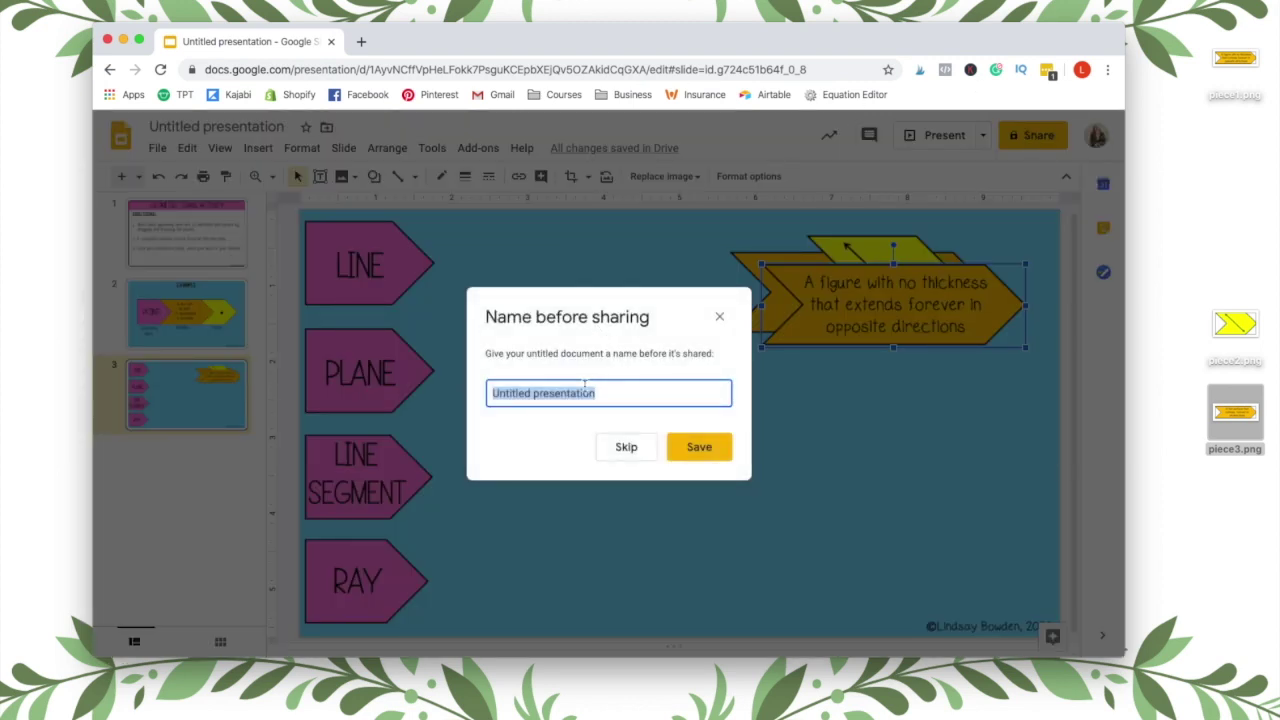
text(Geometry Terms Card Sort)
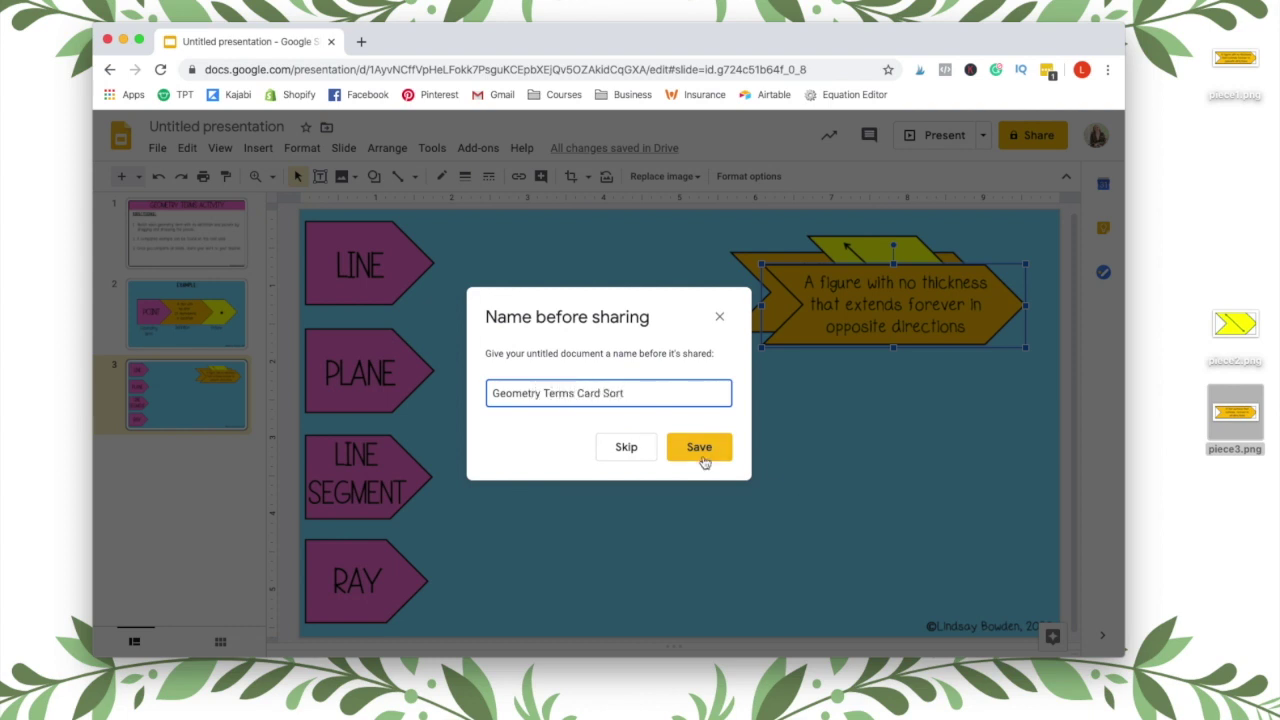
click(703, 458)
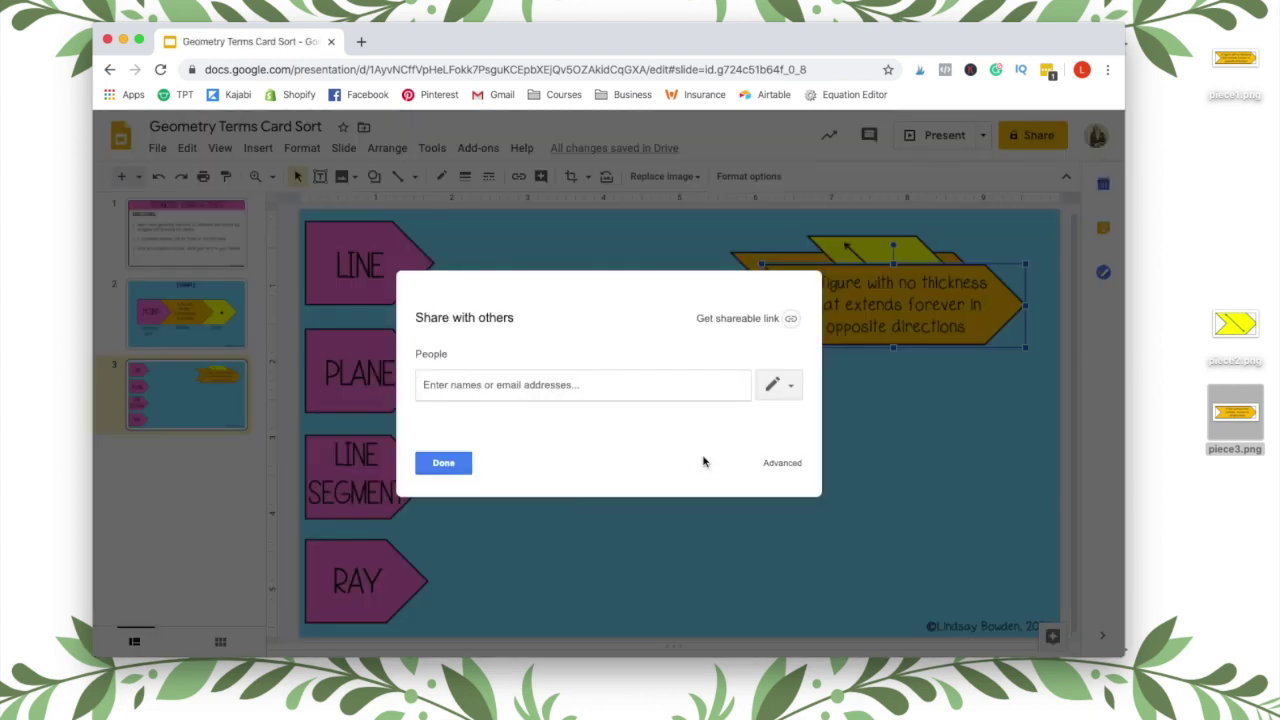
Step: Get a shareable link for the presentation, view the link's access options and close the sharing settings
click(757, 319)
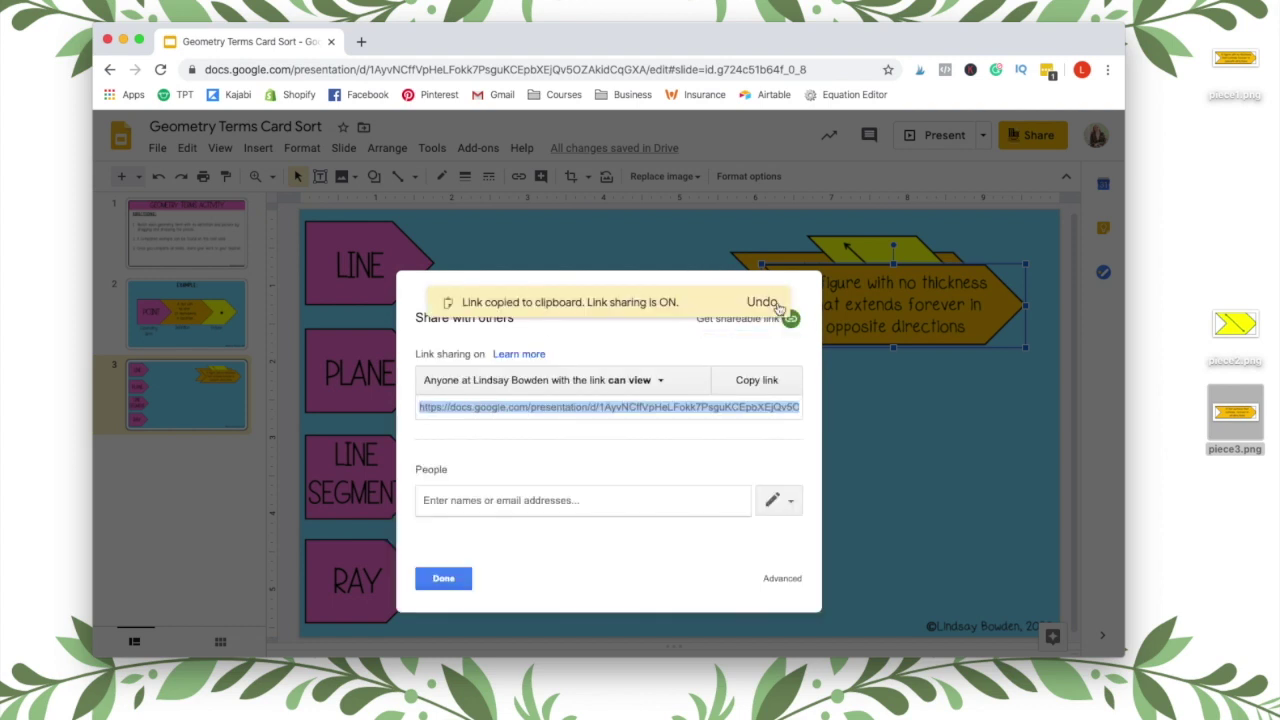
click(755, 457)
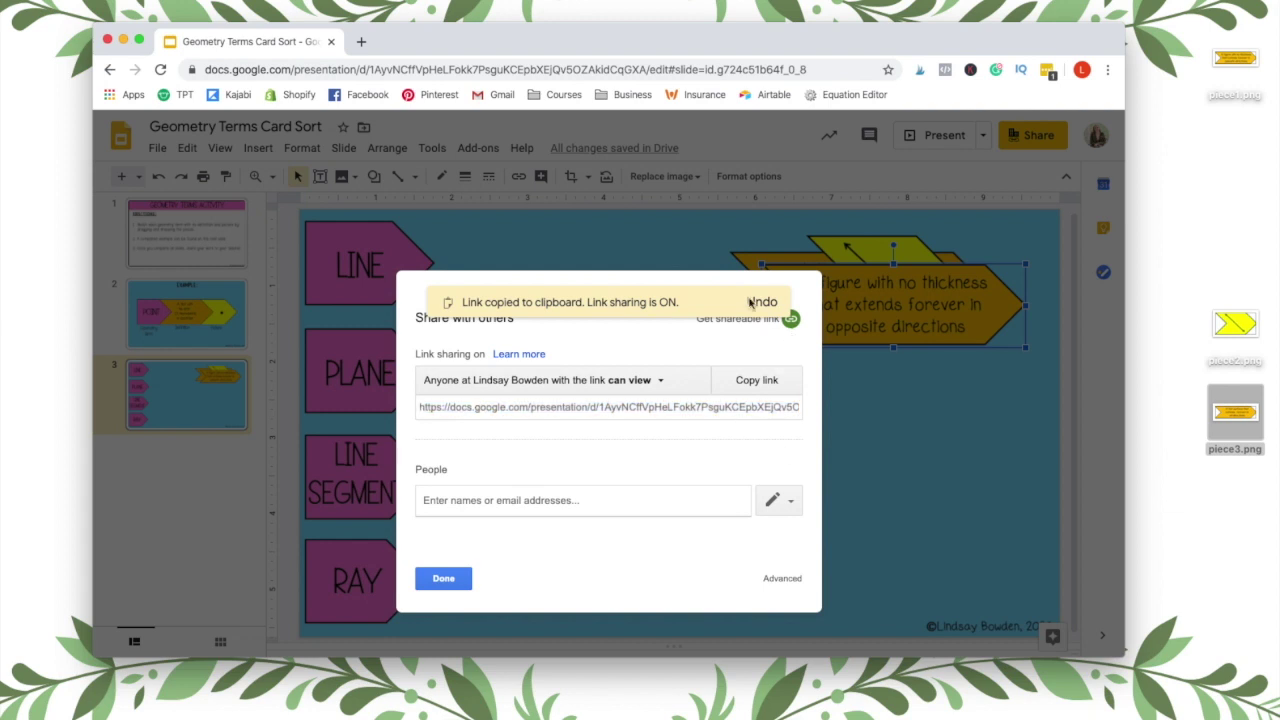
click(628, 382)
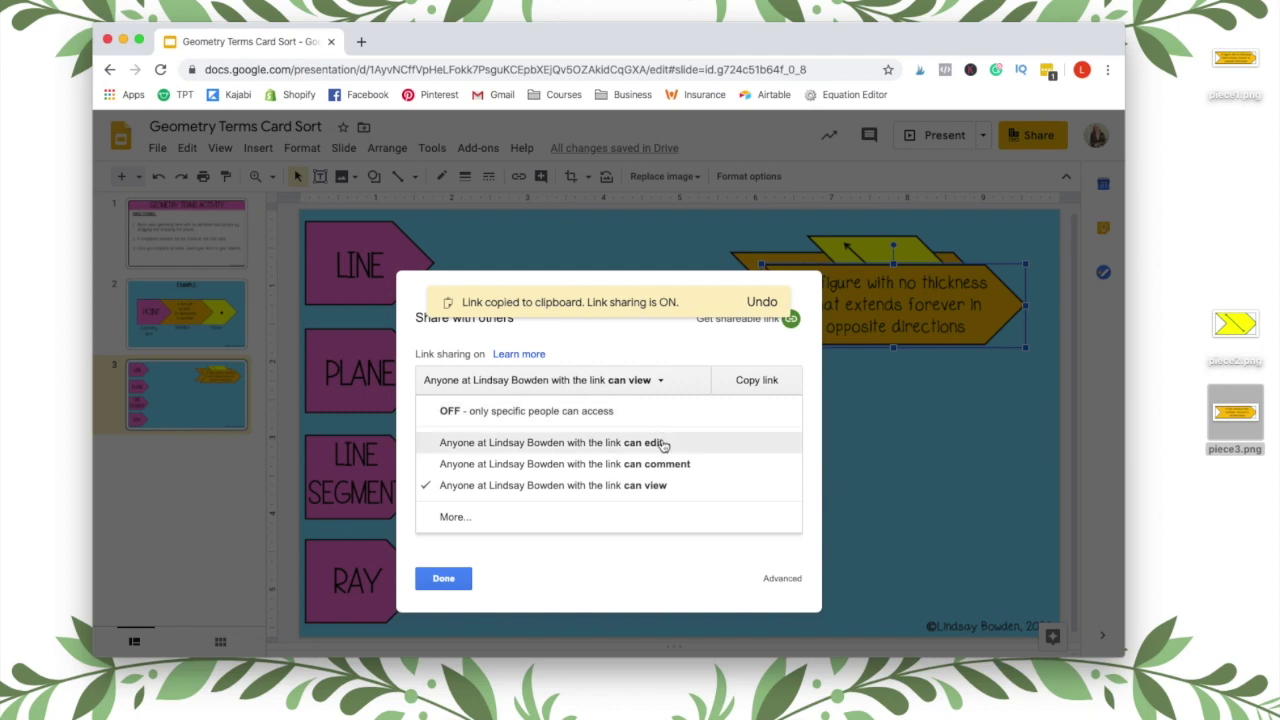
click(443, 584)
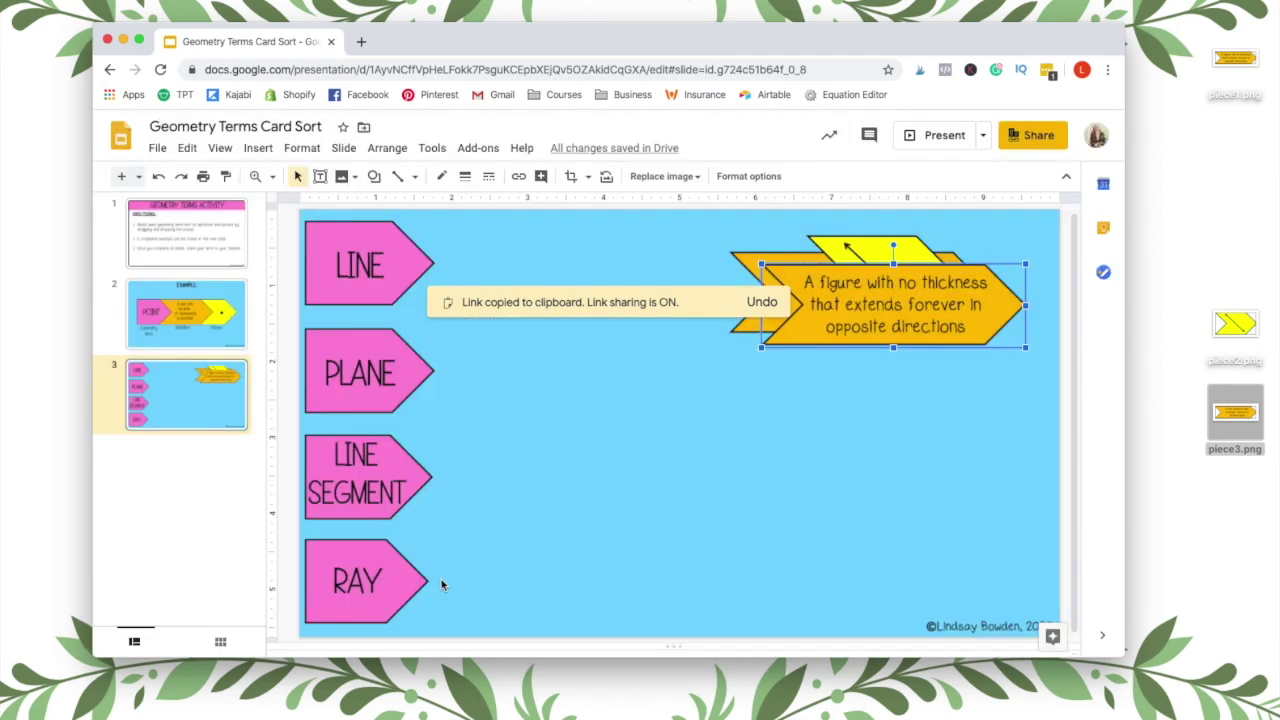